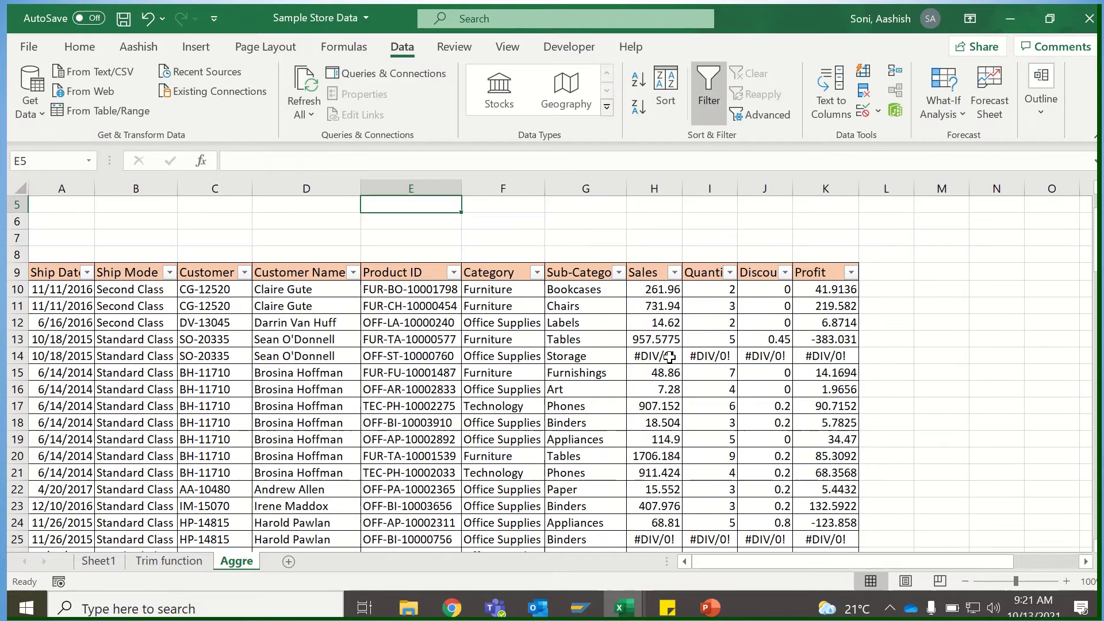
# Step: Examine the SUM formula in E4 and go through the Sales column cells for error values
pyautogui.scroll(1, 670, 357)
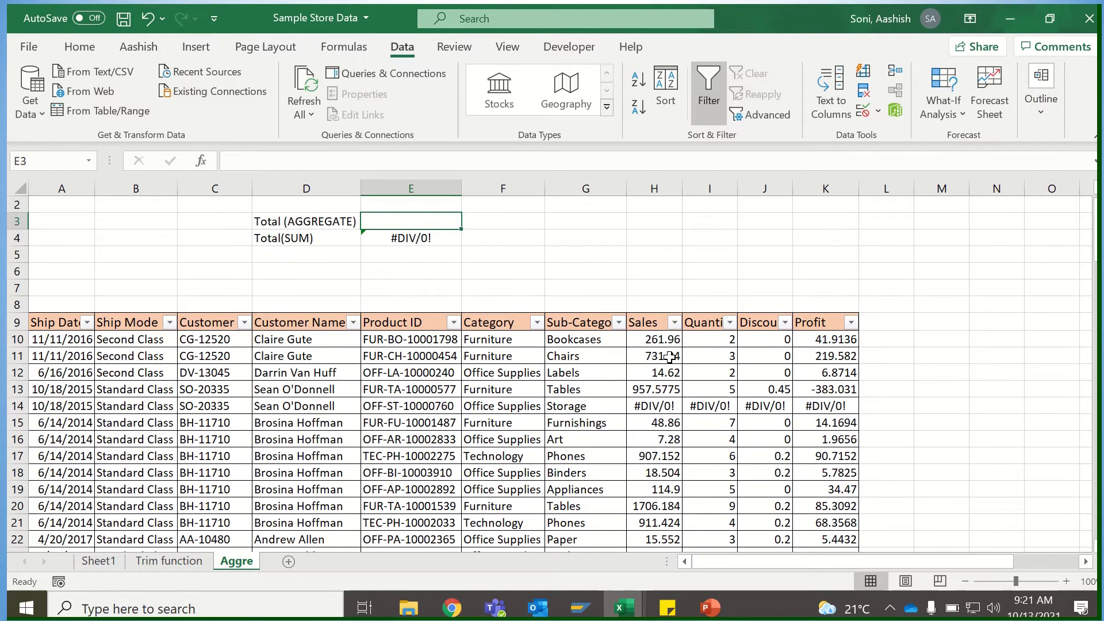
pyautogui.press('Up')
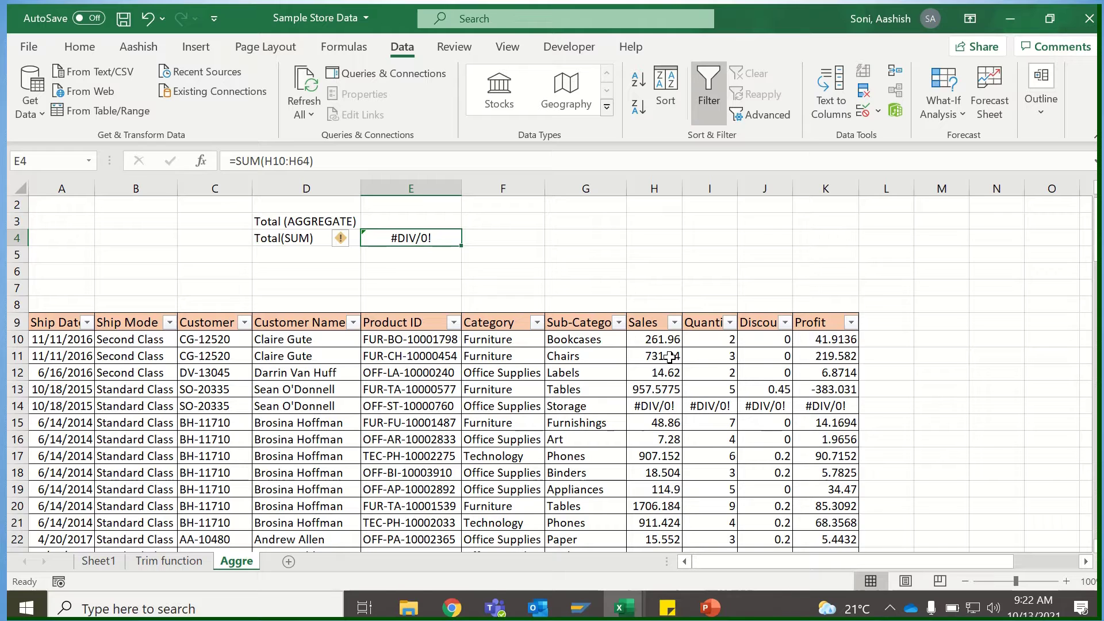
pyautogui.click(667, 404)
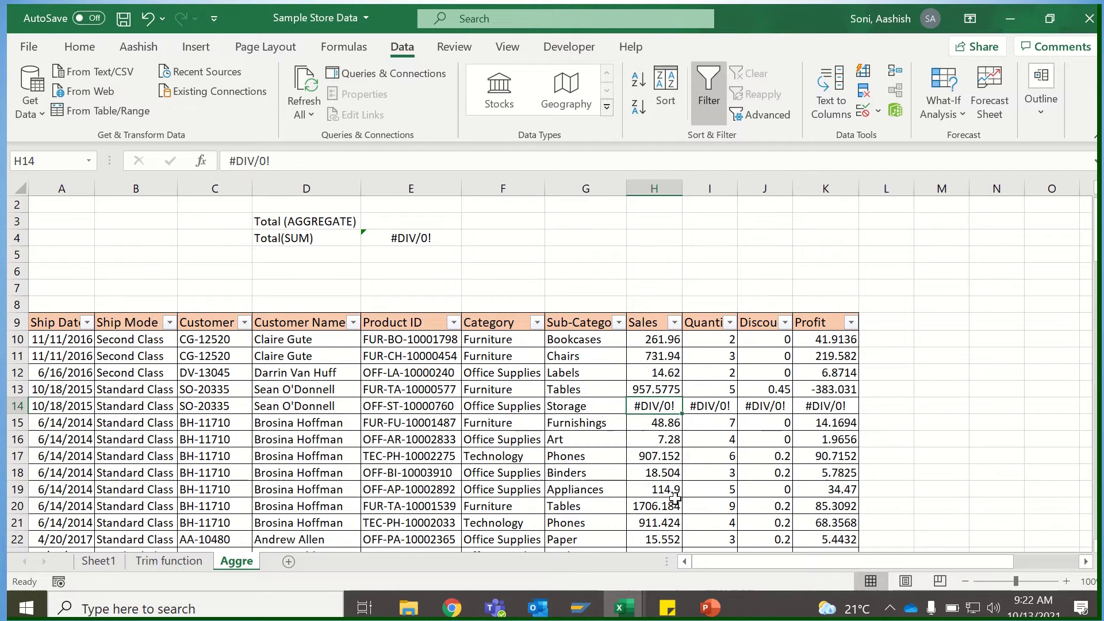
pyautogui.press('Up')
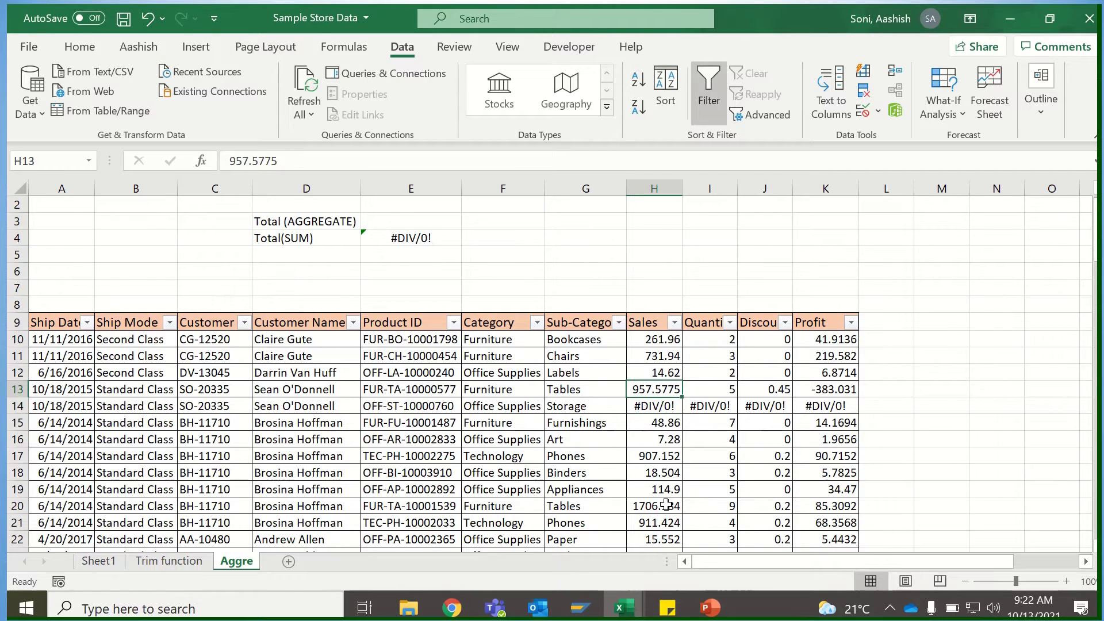
pyautogui.press('Down')
pyautogui.press('Down')
pyautogui.press('Down')
pyautogui.press('Down')
pyautogui.press('Down')
pyautogui.press('Down')
pyautogui.press('Down')
pyautogui.press('Down')
pyautogui.press('Down')
pyautogui.press('Down')
pyautogui.press('Down')
pyautogui.press('Down')
pyautogui.press('Down')
pyautogui.press('Down')
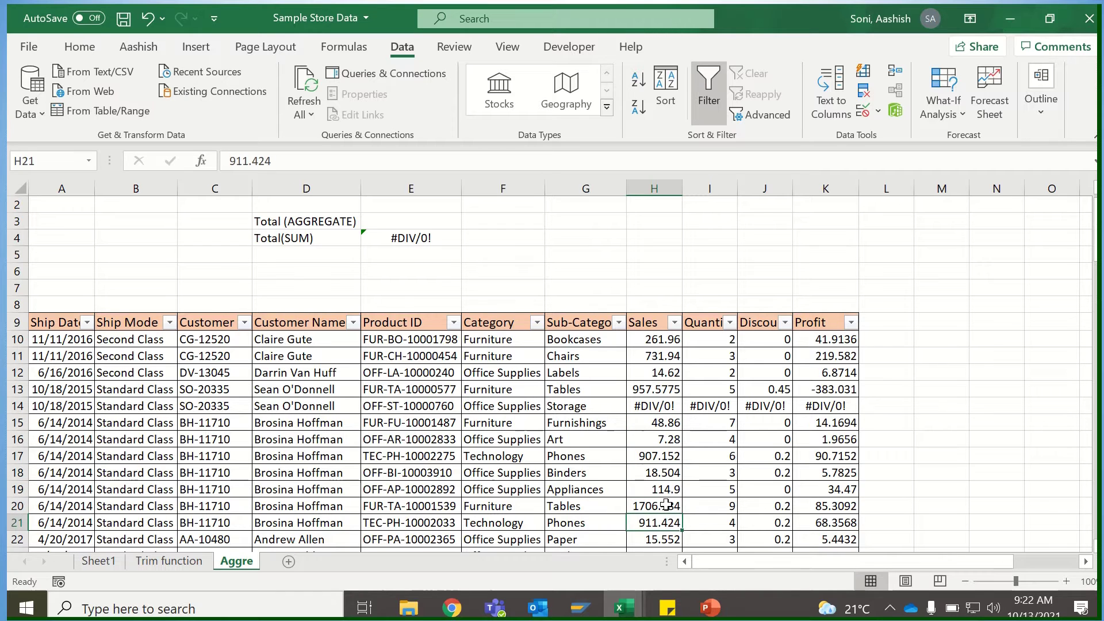
pyautogui.press('Up')
pyautogui.press('Up')
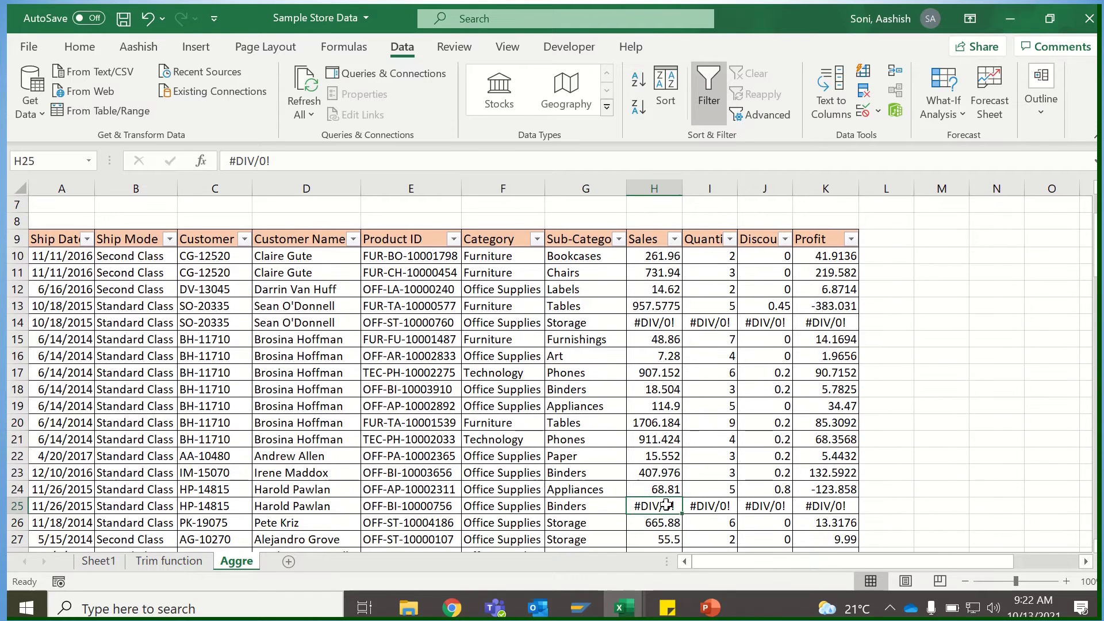
pyautogui.press('Down')
pyautogui.press('Down')
pyautogui.press('Down')
pyautogui.press('Down')
pyautogui.press('Down')
pyautogui.press('Down')
pyautogui.press('Down')
pyautogui.press('Down')
pyautogui.press('Down')
pyautogui.press('Down')
pyautogui.press('Down')
pyautogui.press('Down')
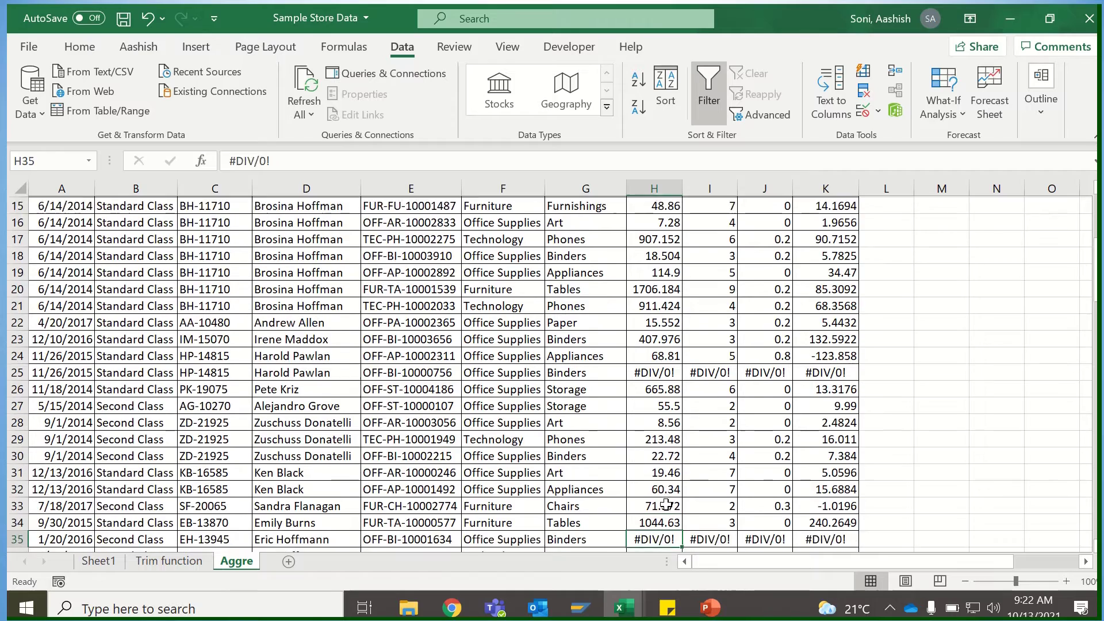
pyautogui.press('Up')
pyautogui.press('Up')
pyautogui.press('Up')
pyautogui.press('Down')
pyautogui.press('Down')
pyautogui.press('Down')
pyautogui.press('Down')
pyautogui.press('Down')
pyautogui.press('Down')
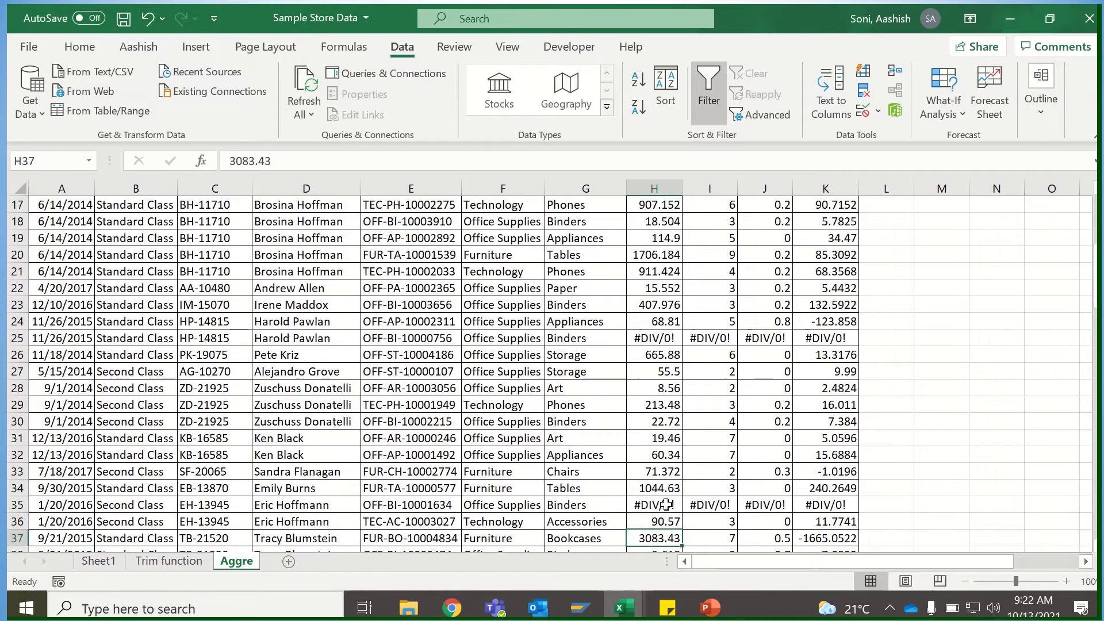
# Step: Start an AGGREGATE formula in E3 with function number 9 (SUM) and option 6 (ignore error values)
pyautogui.press('Up')
pyautogui.press('Up')
pyautogui.press('Up')
pyautogui.press('Up')
pyautogui.press('Up')
pyautogui.press('Up')
pyautogui.press('Up')
pyautogui.press('Up')
pyautogui.press('Up')
pyautogui.press('Up')
pyautogui.press('Up')
pyautogui.press('Up')
pyautogui.press('Up')
pyautogui.press('Up')
pyautogui.press('Up')
pyautogui.press('Up')
pyautogui.press('Up')
pyautogui.press('Up')
pyautogui.press('Up')
pyautogui.press('Up')
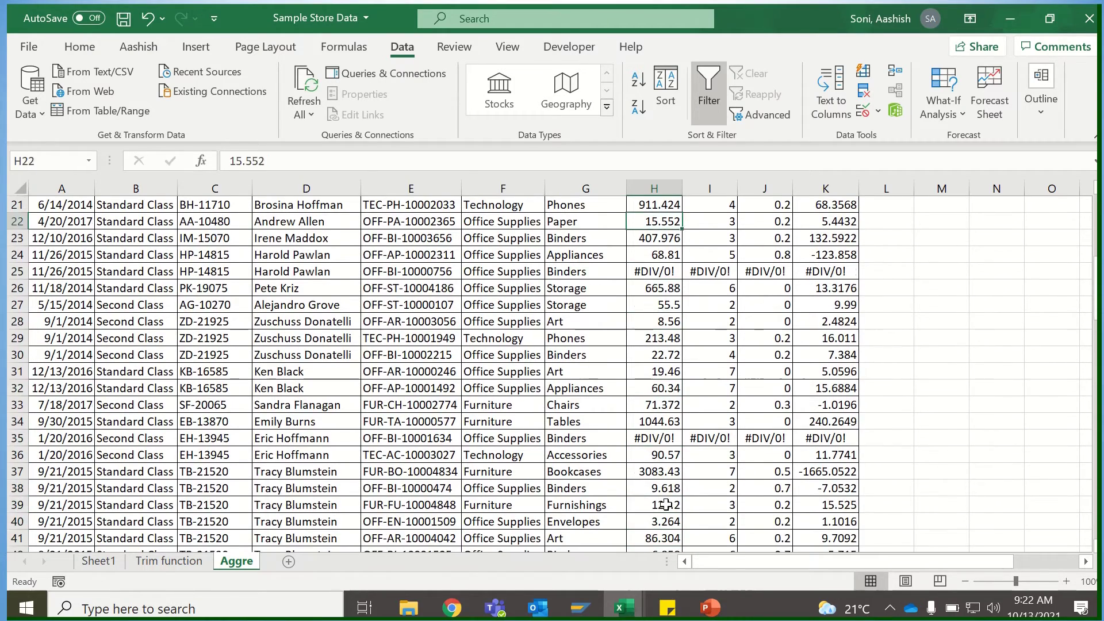
pyautogui.press('Up')
pyautogui.press('Up')
pyautogui.press('Up')
pyautogui.press('Up')
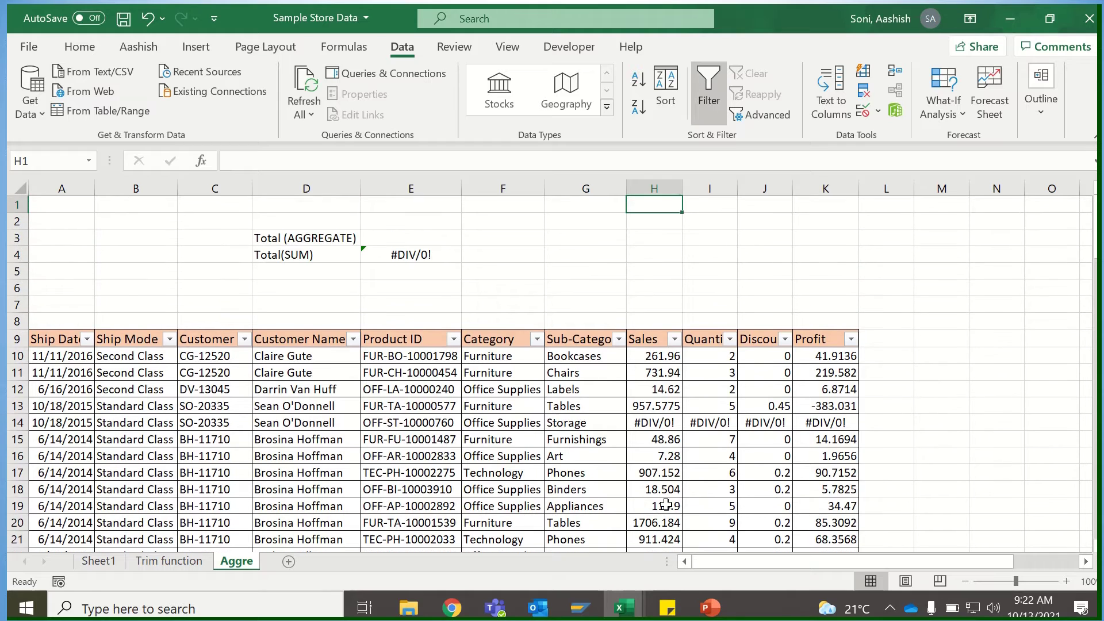
pyautogui.press('Left')
pyautogui.press('Left')
pyautogui.press('Left')
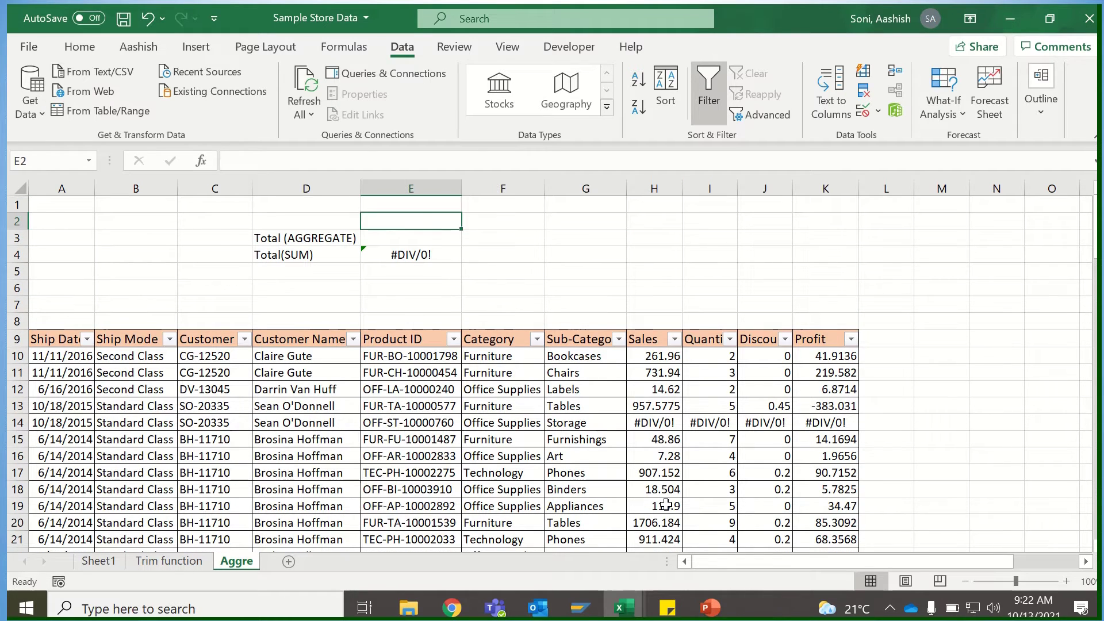
pyautogui.press('Down')
pyautogui.press('Down')
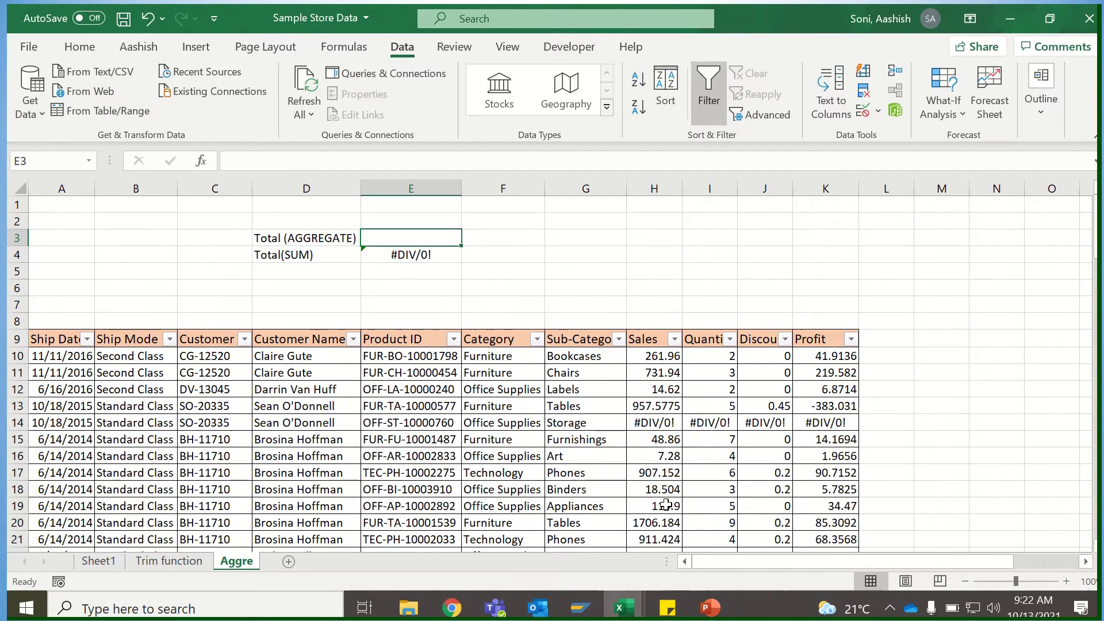
pyautogui.write('=')
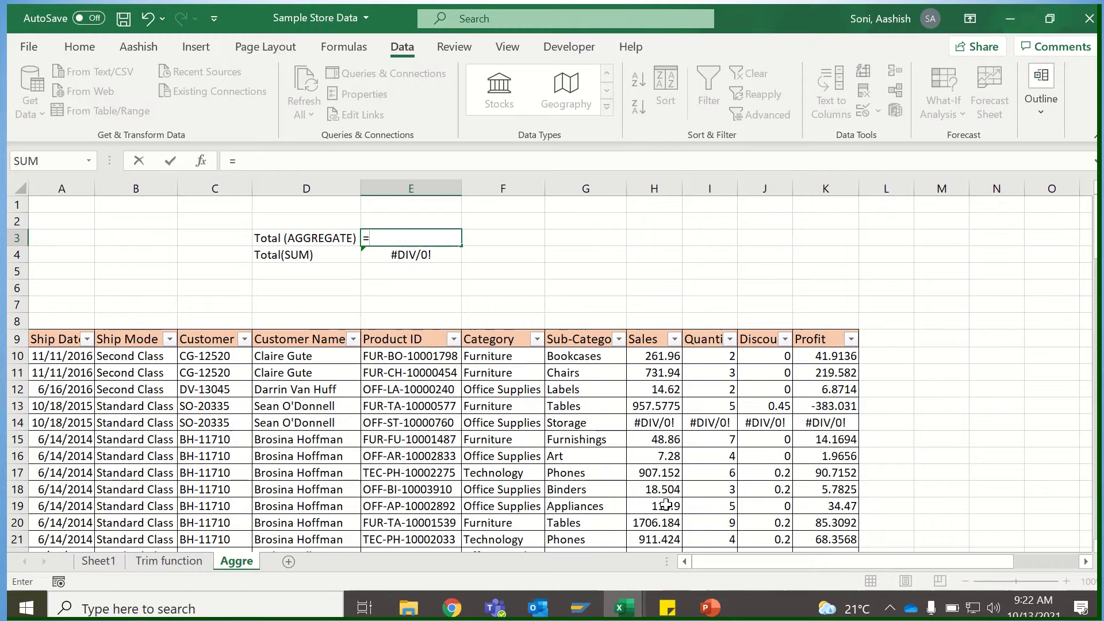
pyautogui.write('AGG')
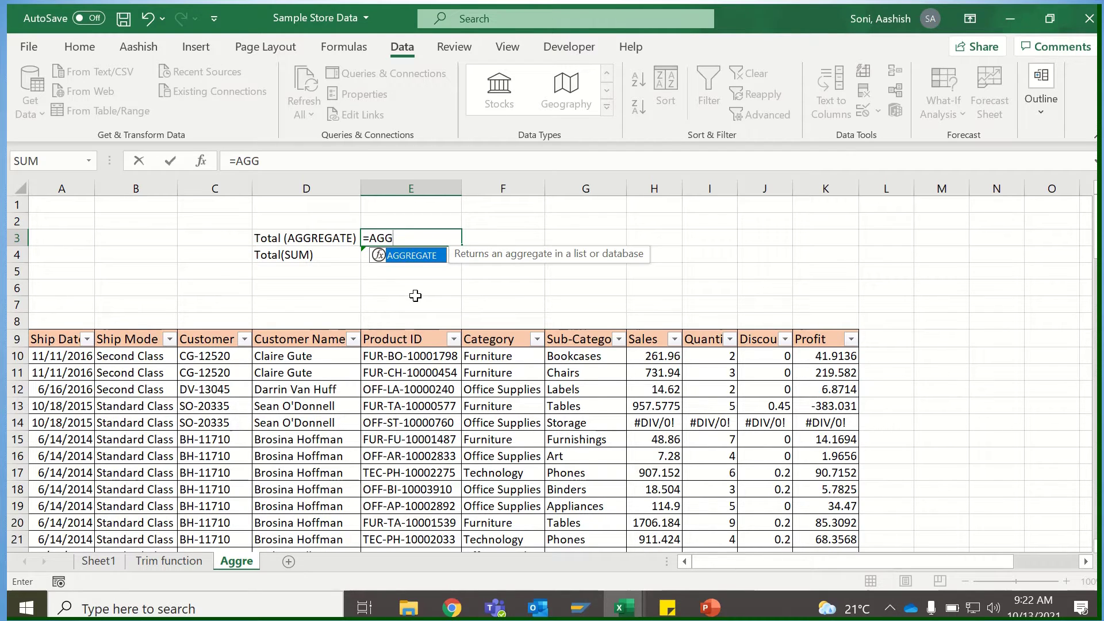
pyautogui.press('Tab')
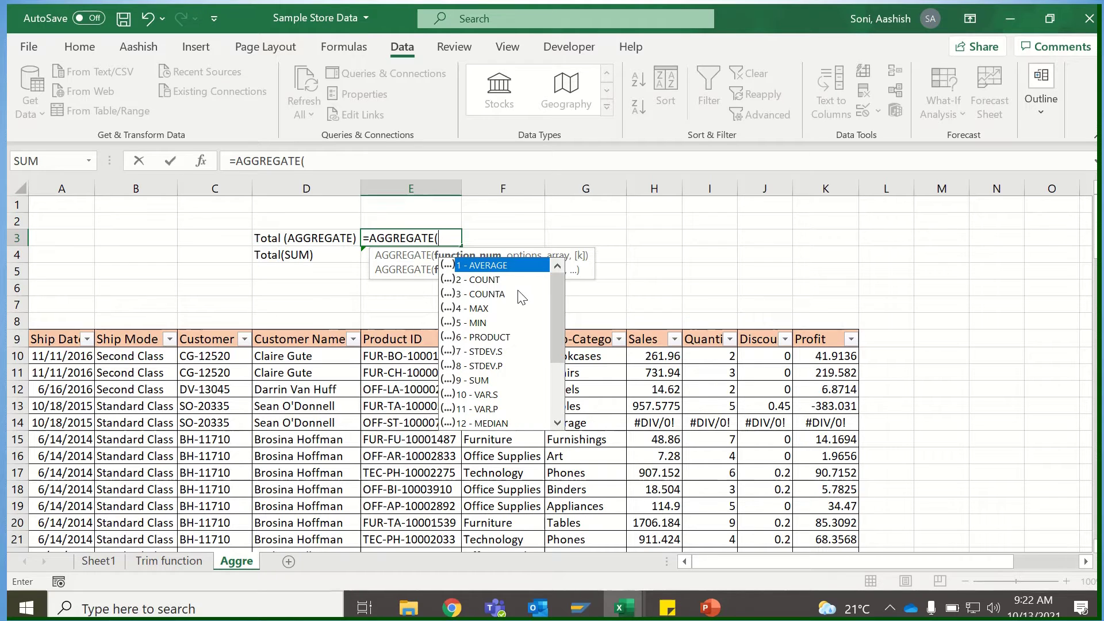
pyautogui.moveTo(554, 312); pyautogui.dragTo(560, 341)
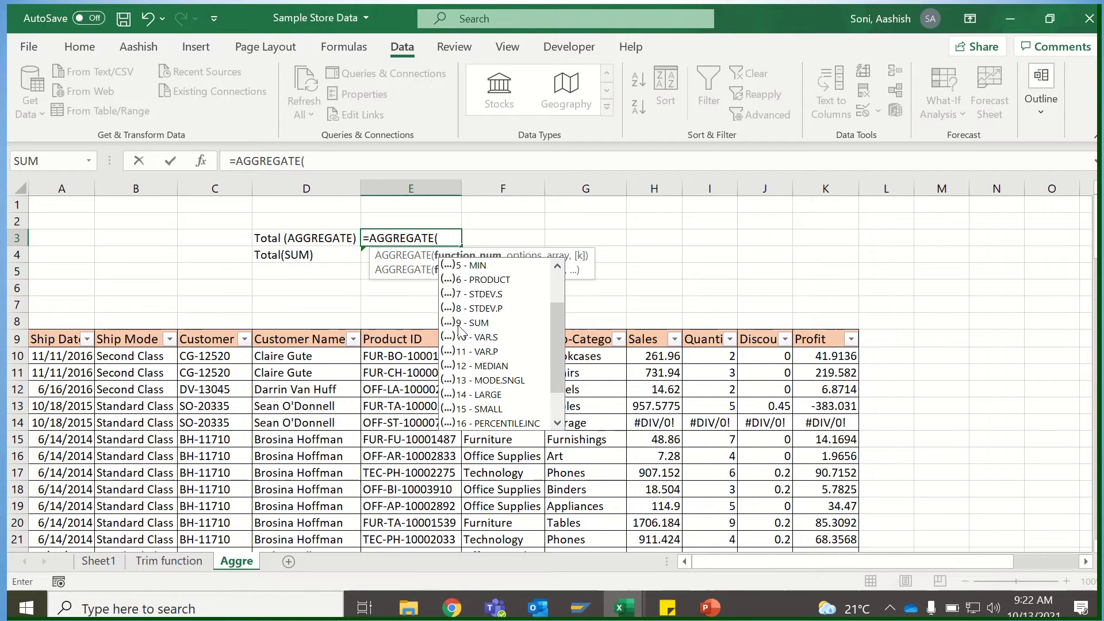
pyautogui.write('9')
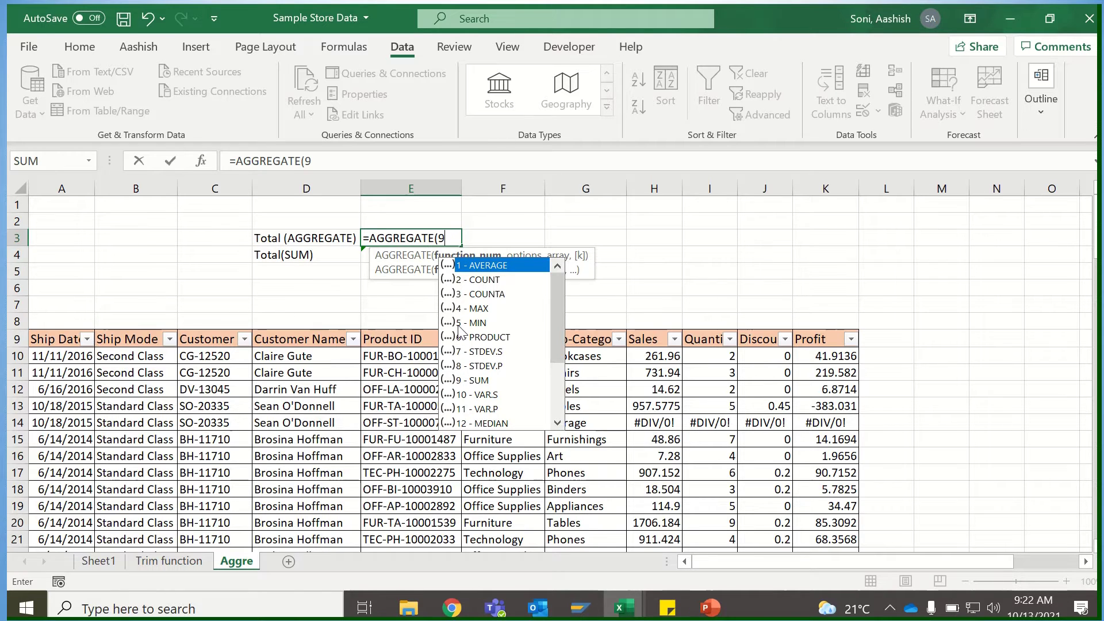
pyautogui.write(',6')
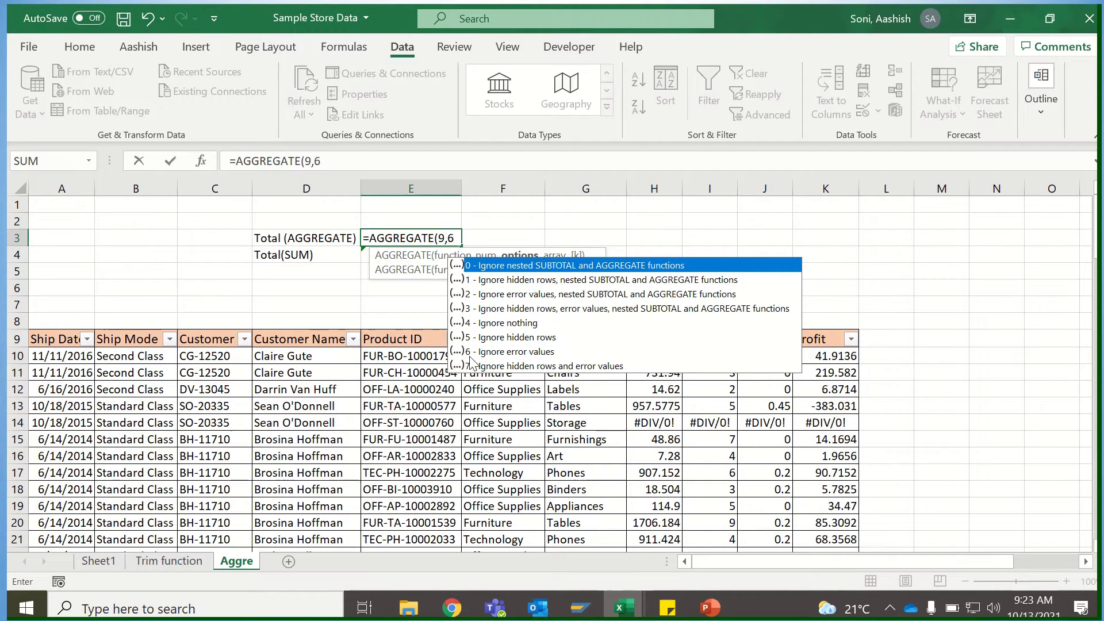
# Step: Add the Sales range H10:H64 as the array argument and complete the AGGREGATE formula
pyautogui.write(',')
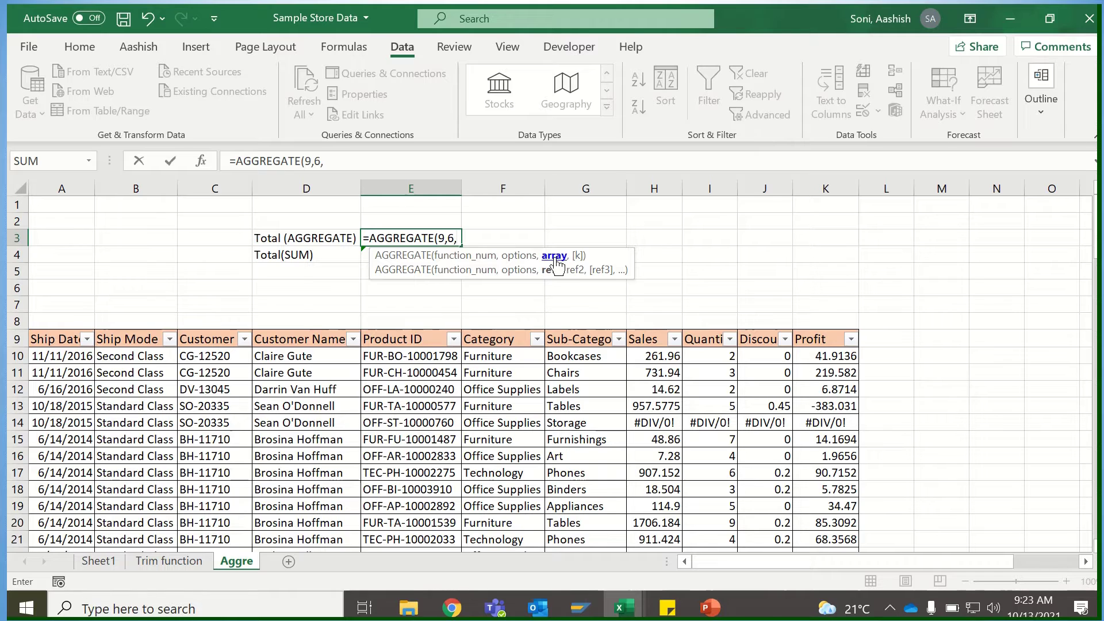
pyautogui.click(664, 354)
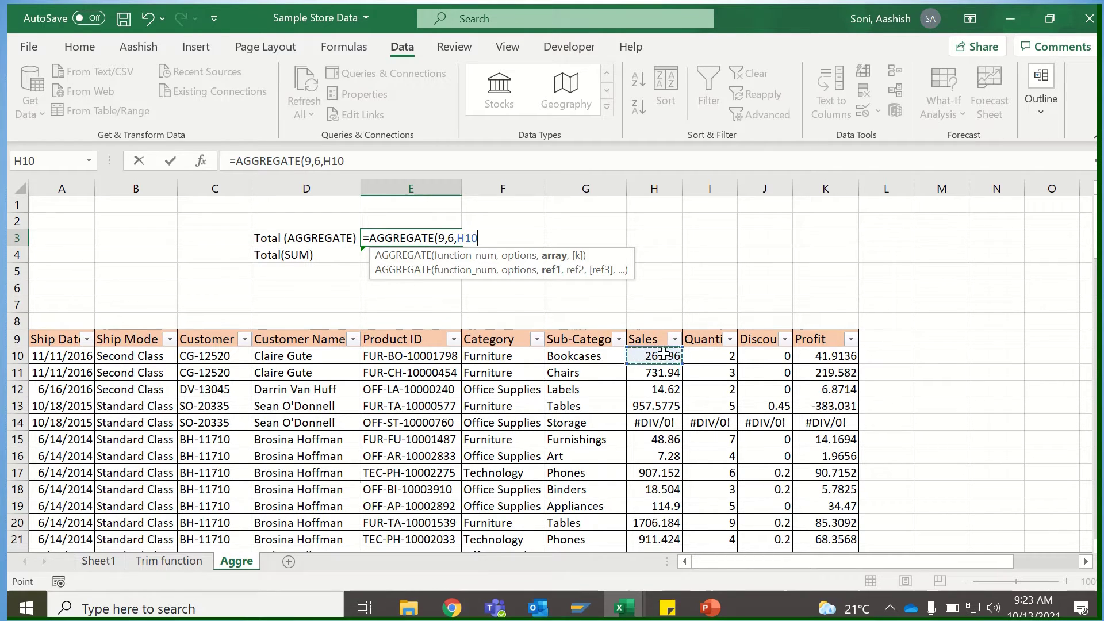
pyautogui.hotkey('ctrl', 'shift', 'Down')
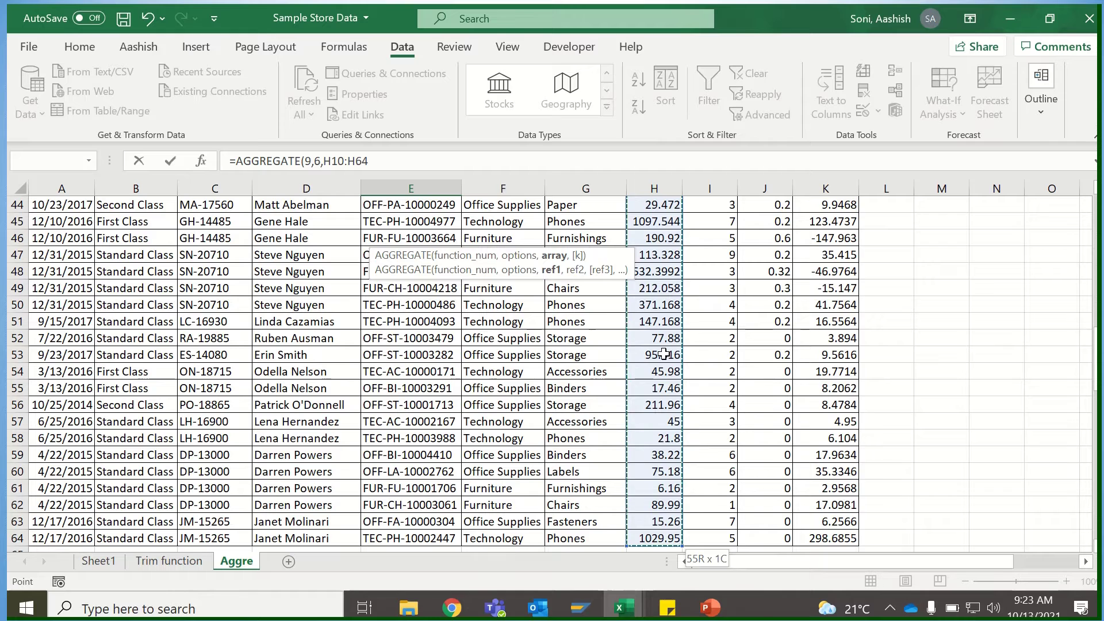
pyautogui.write(')')
pyautogui.press('Return')
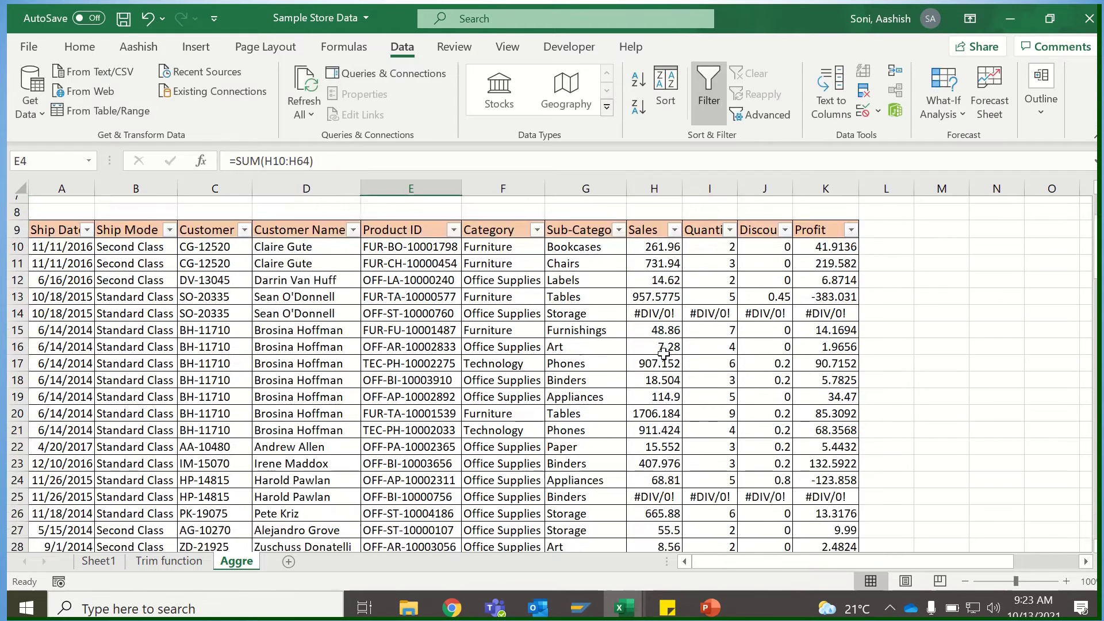
# Step: Format the AGGREGATE total in E3 as Accounting with a dollar symbol
pyautogui.press('Up')
pyautogui.press('Up')
pyautogui.press('Up')
pyautogui.press('Down')
pyautogui.press('Down')
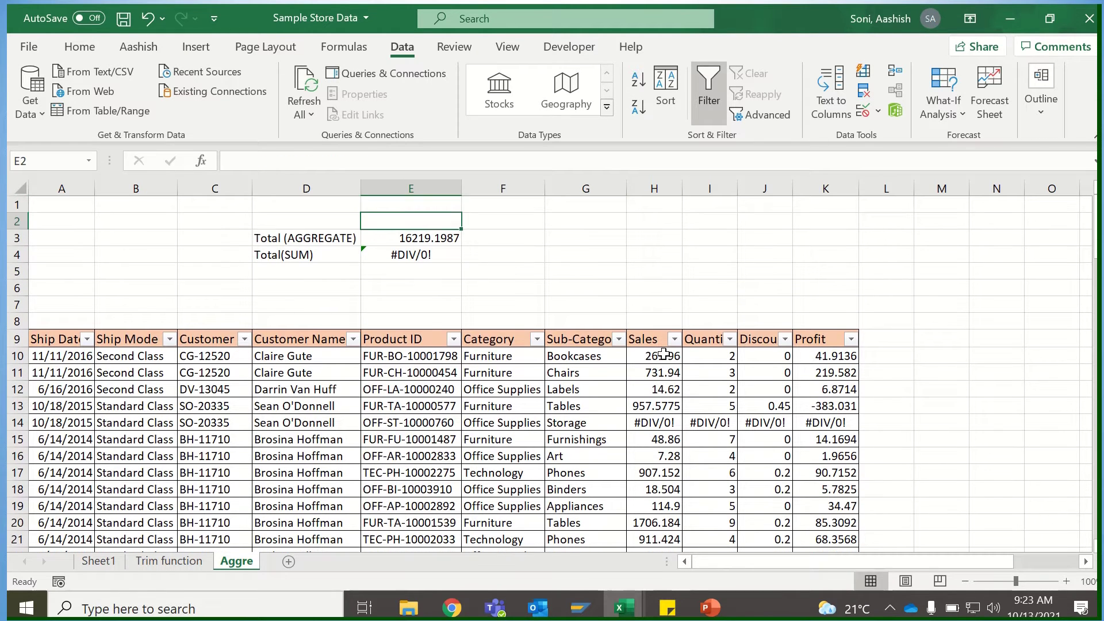
pyautogui.click(201, 48)
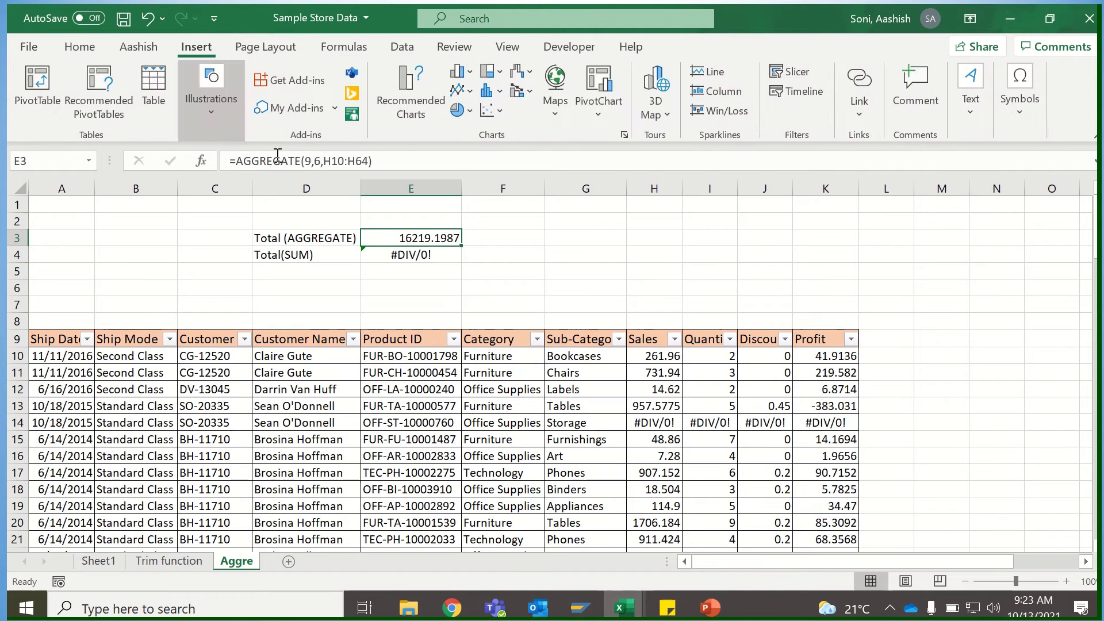
pyautogui.click(80, 46)
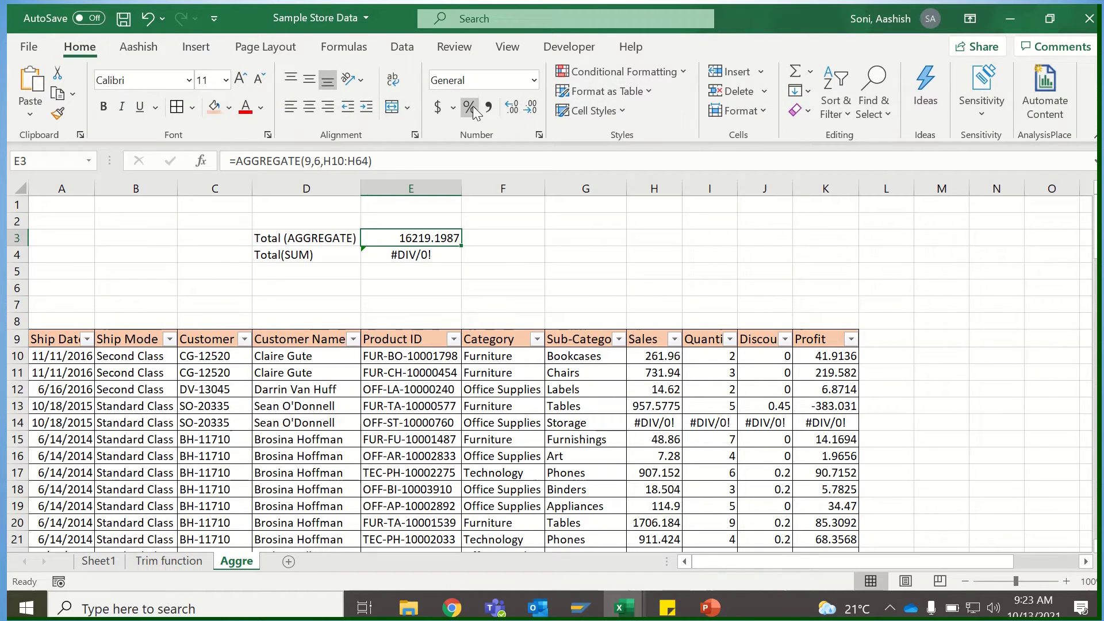
pyautogui.click(436, 107)
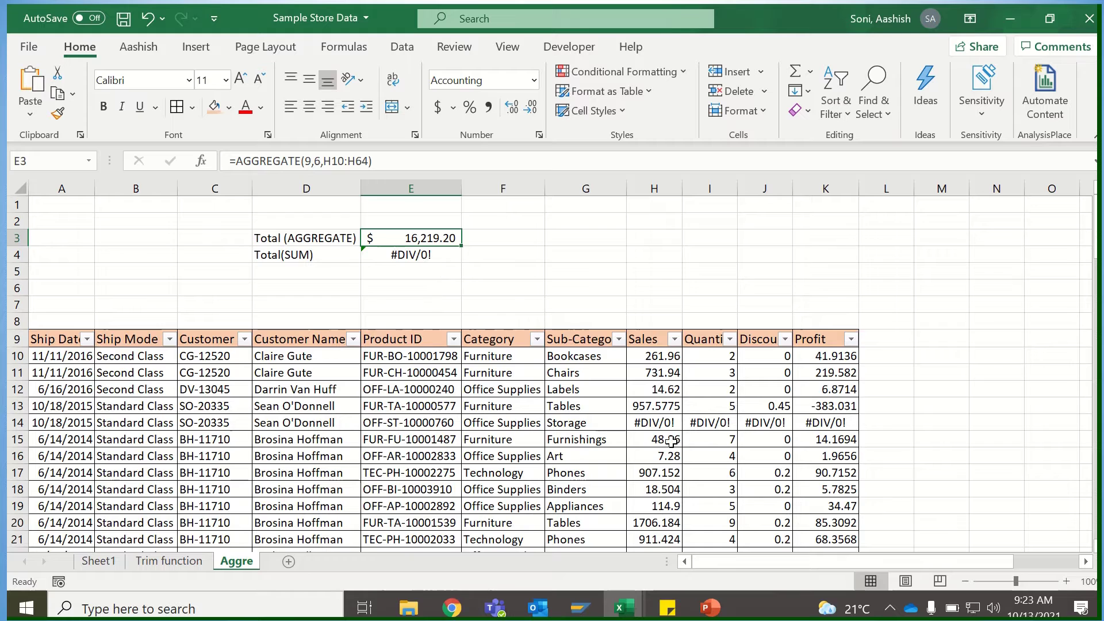
# Step: Review the error value in H14 and the neighbouring Sales cells that feed the AGGREGATE total
pyautogui.click(664, 424)
pyautogui.press('Down')
pyautogui.press('Down')
pyautogui.press('Down')
pyautogui.press('Down')
pyautogui.press('Down')
pyautogui.press('Down')
pyautogui.press('Down')
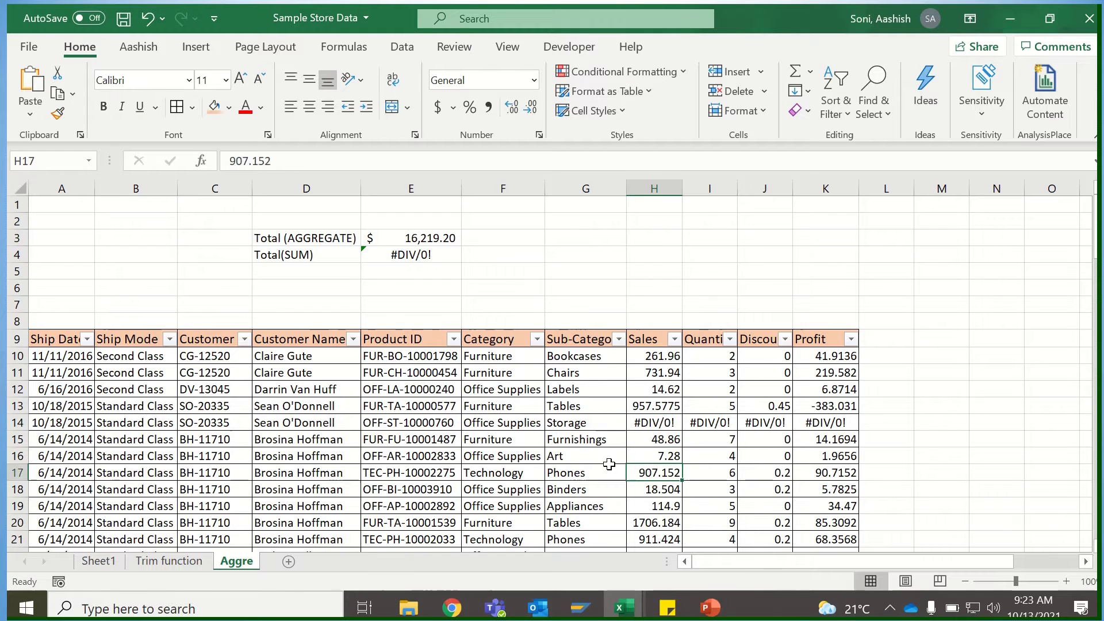
pyautogui.press('Up')
pyautogui.press('Up')
pyautogui.press('Up')
pyautogui.press('Up')
pyautogui.press('Up')
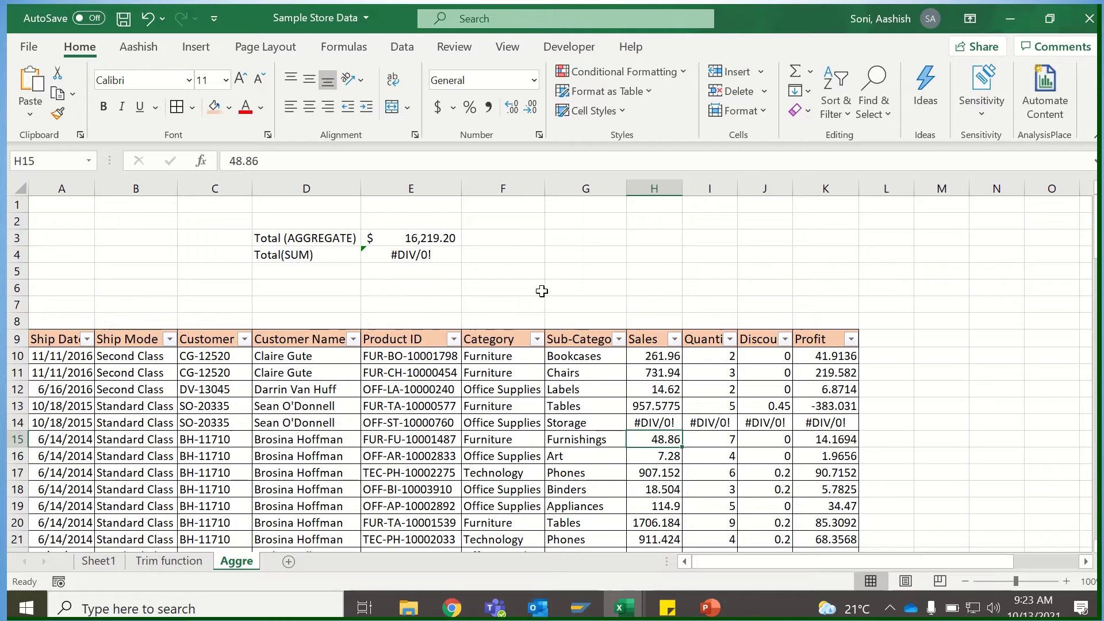
# Step: Filter the Product ID column to only FUR-BO-10001798 and compare its Sales value with the AGGREGATE total in E3
pyautogui.click(431, 239)
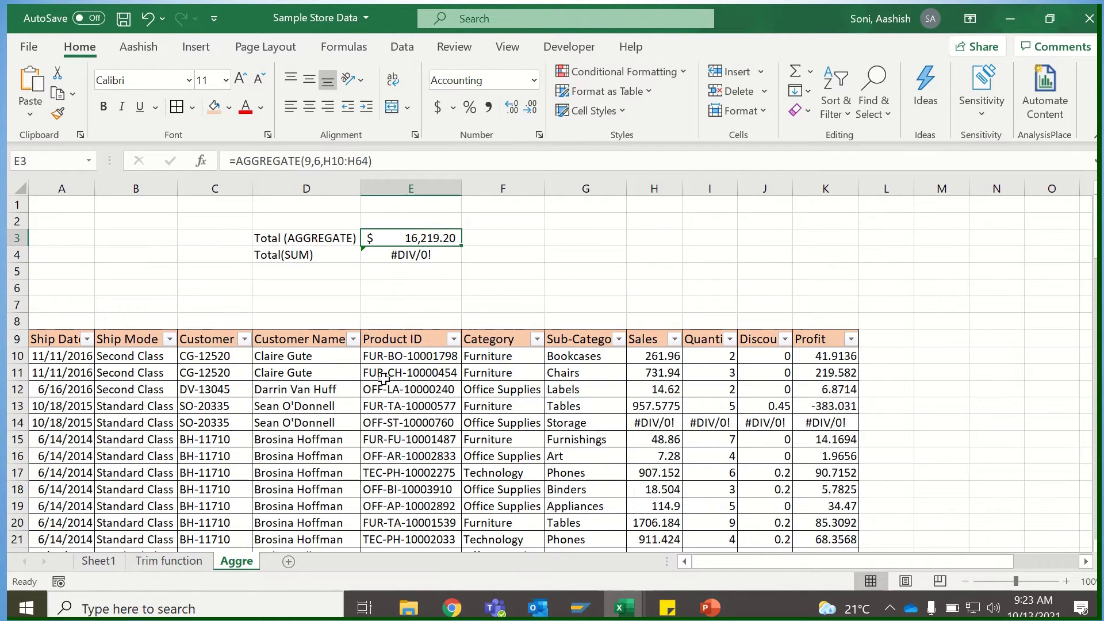
pyautogui.click(454, 339)
pyautogui.click(296, 404)
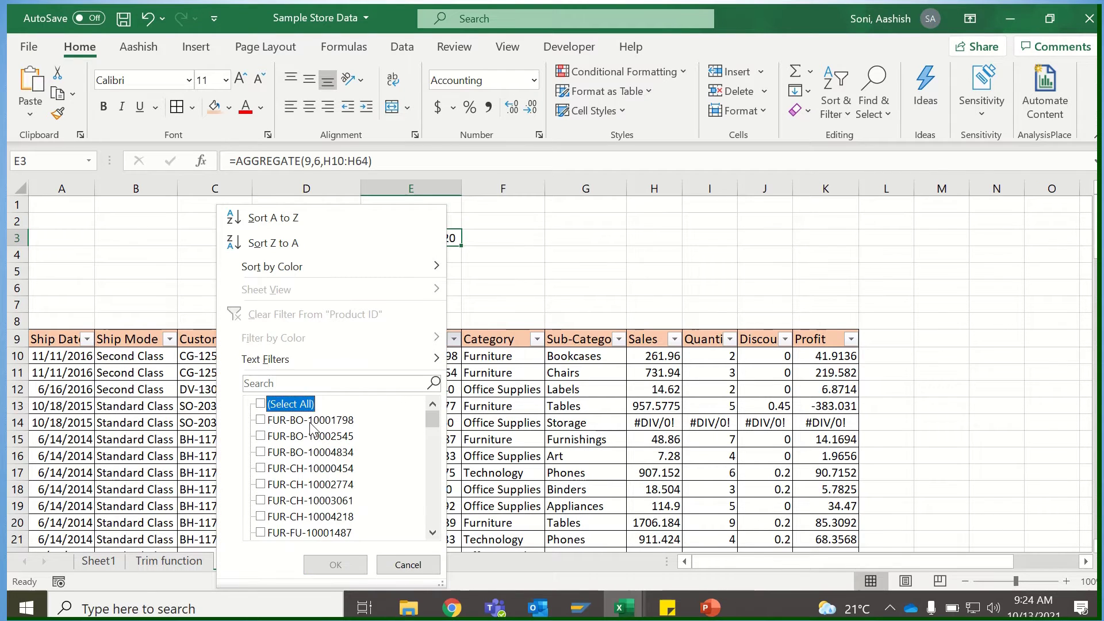
pyautogui.click(310, 423)
pyautogui.click(324, 566)
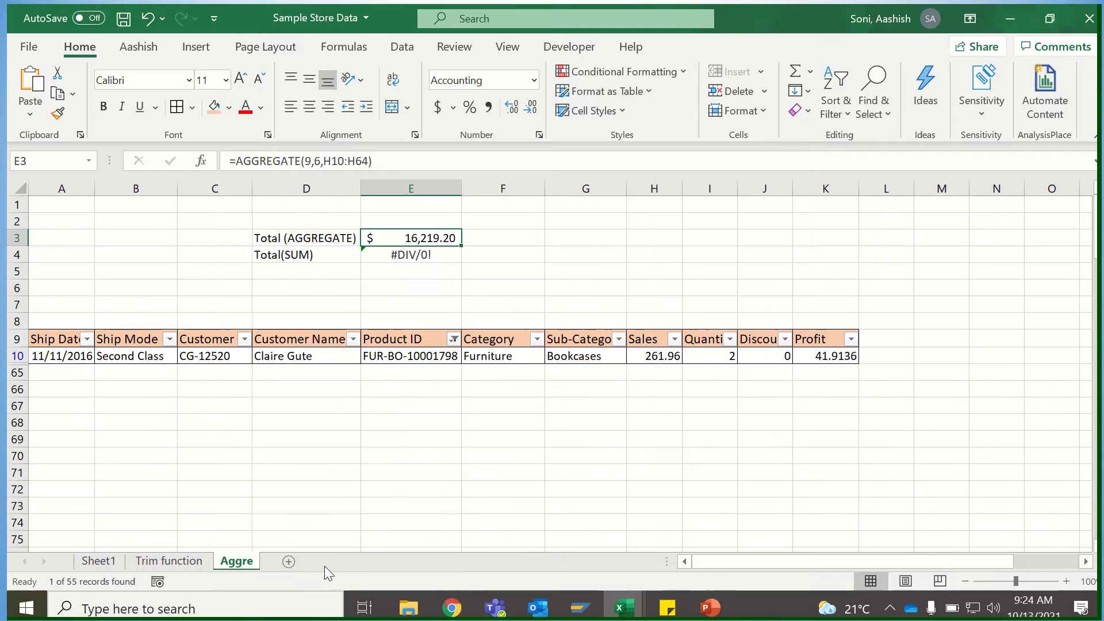
pyautogui.click(656, 355)
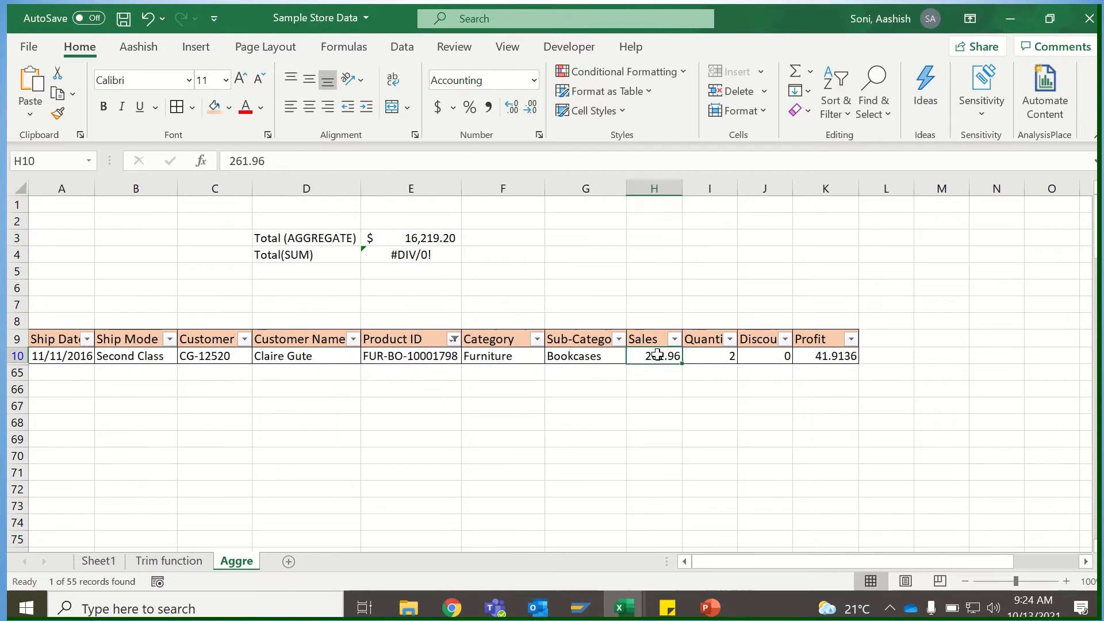
pyautogui.click(413, 238)
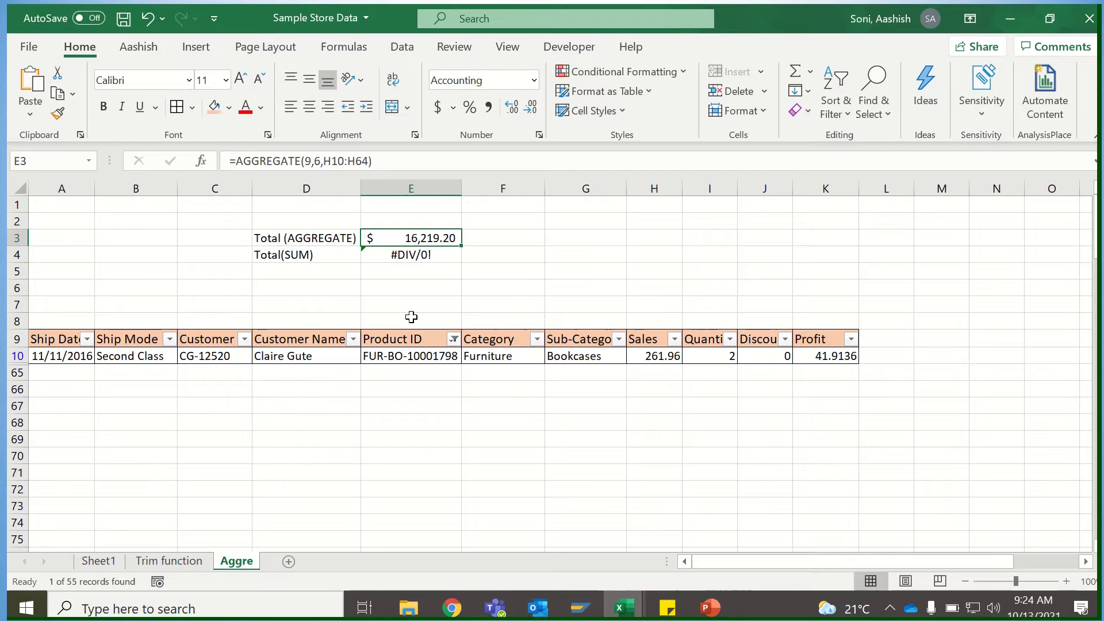
# Step: Clear the filter from the Product ID column
pyautogui.click(418, 357)
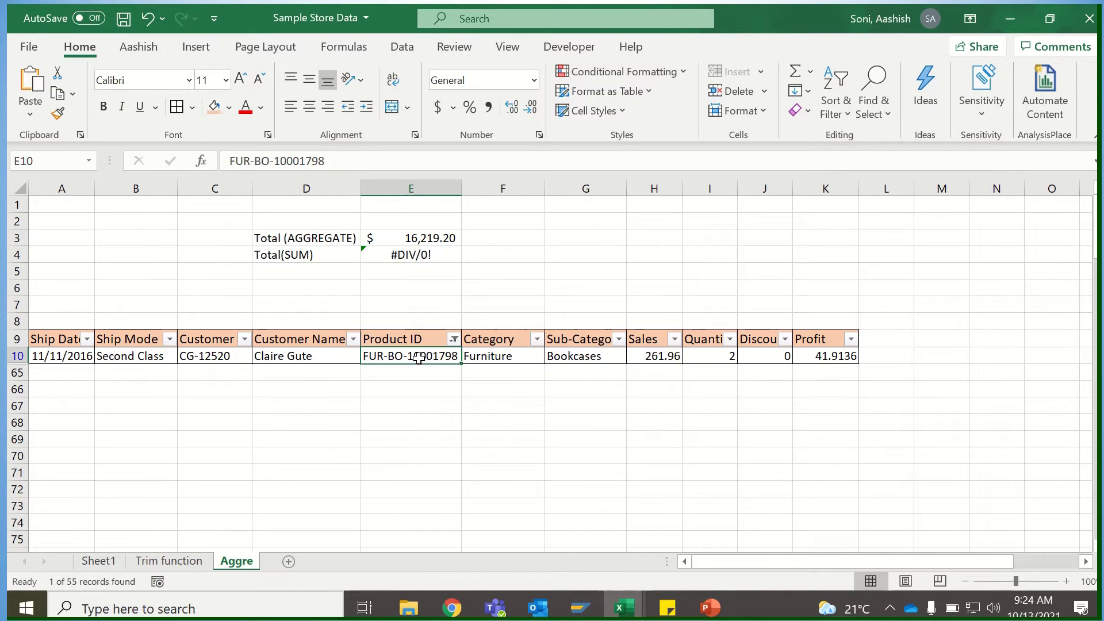
pyautogui.click(454, 340)
pyautogui.click(305, 314)
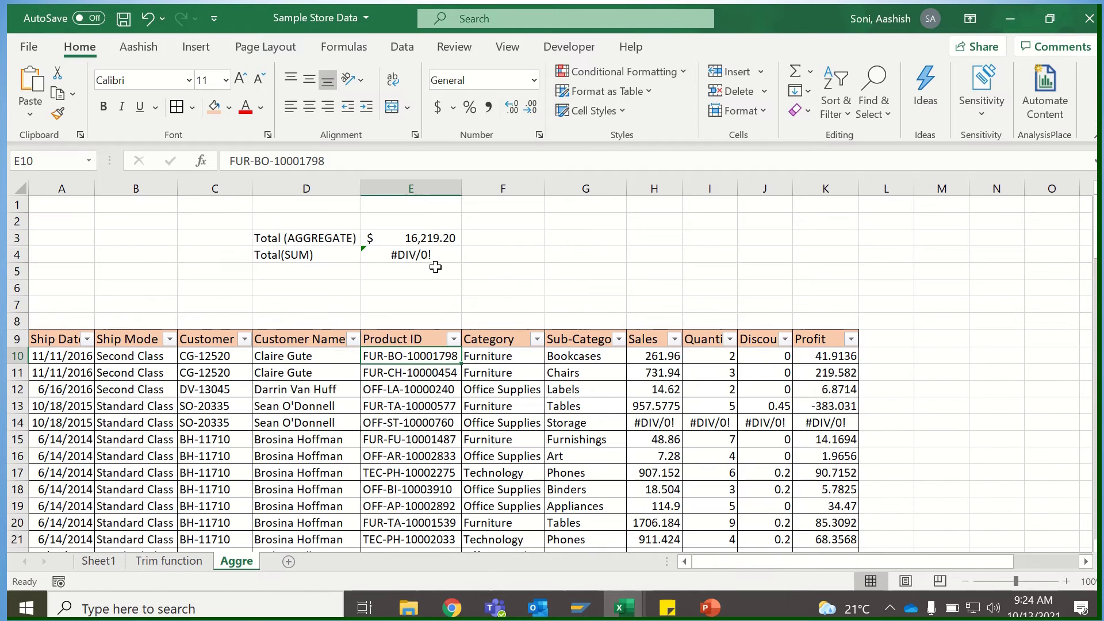
# Step: Change the options argument of the AGGREGATE formula in E3 to 3, ignoring hidden rows, error values, and nested SUBTOTAL and AGGREGATE functions
pyautogui.click(425, 238)
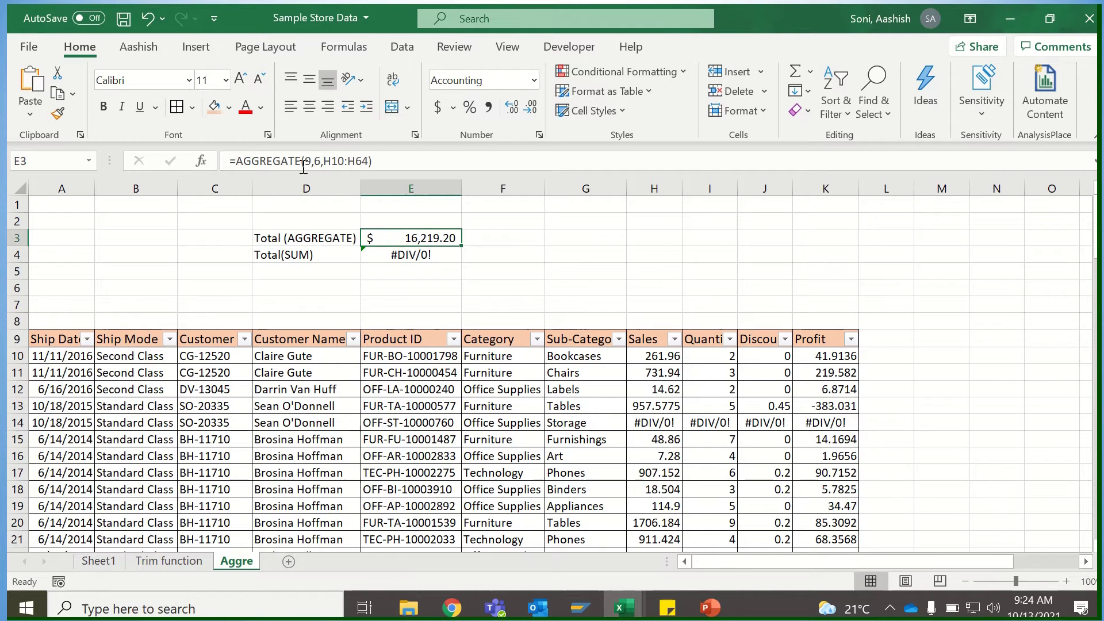
pyautogui.click(324, 160)
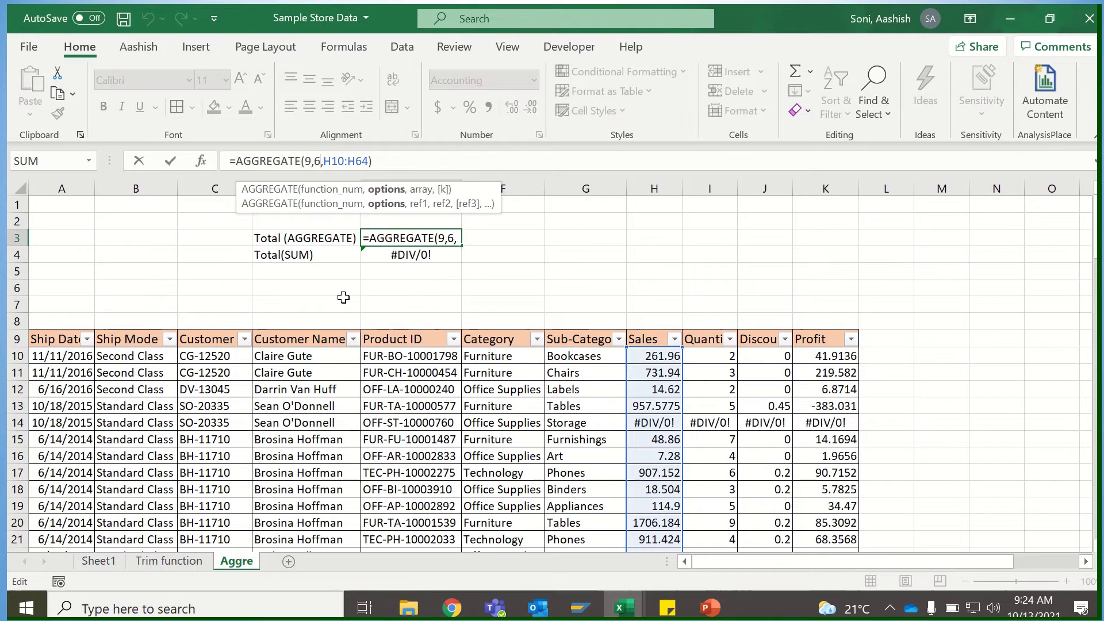
pyautogui.press('BackSpace')
pyautogui.write(',')
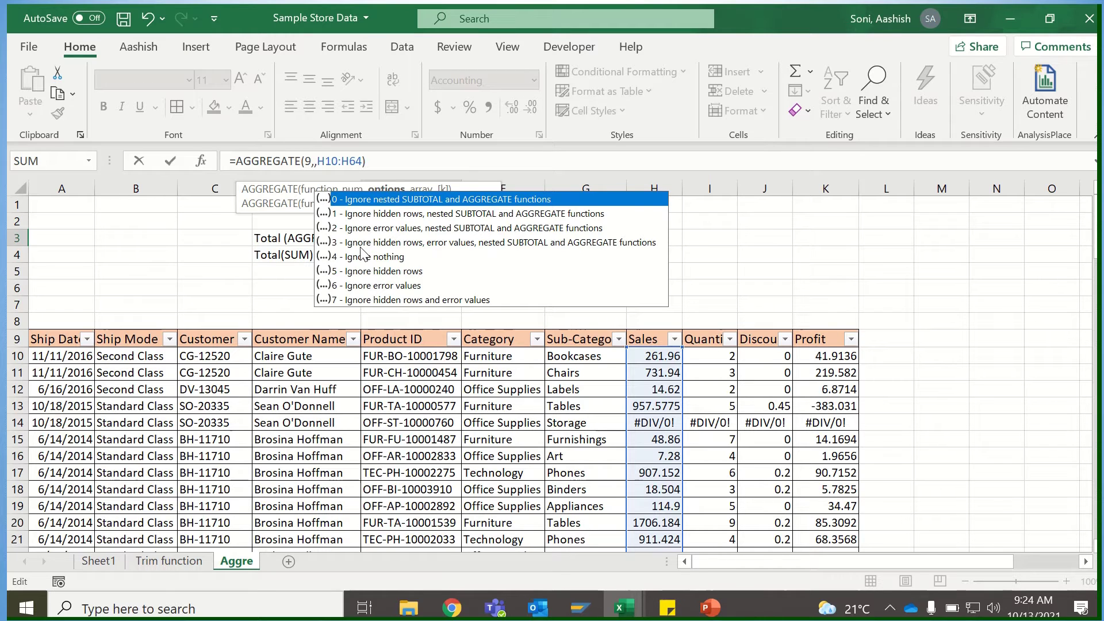
pyautogui.write(',')
pyautogui.write(',')
pyautogui.write('3')
pyautogui.press('Return')
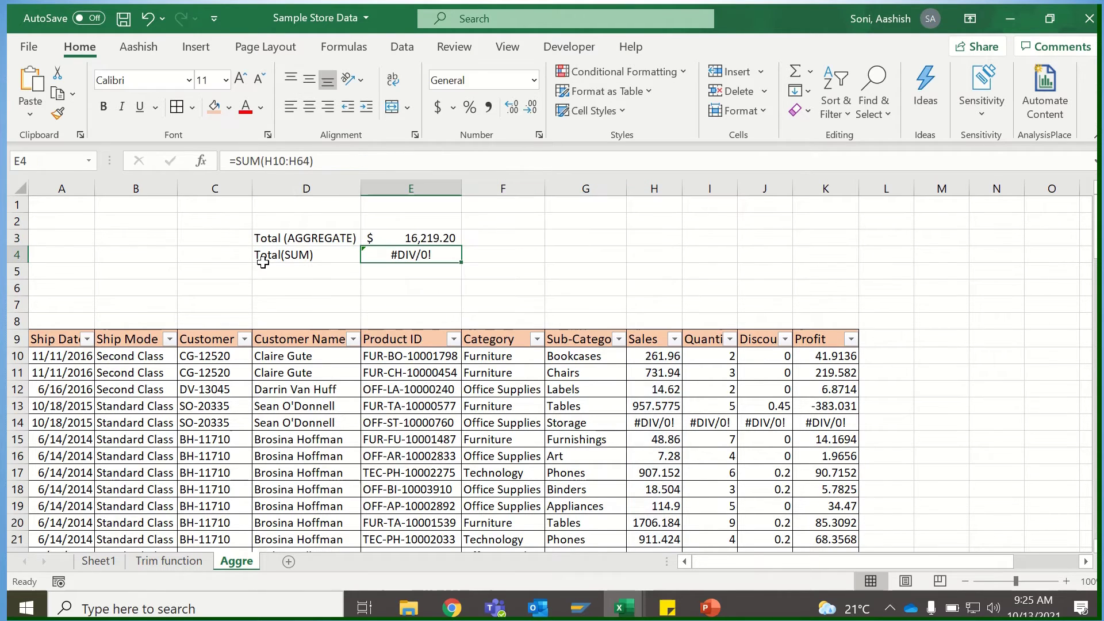
# Step: Filter the Customer Name column to only the second customer in the list to test the AGGREGATE total in E3
pyautogui.click(409, 238)
pyautogui.click(352, 339)
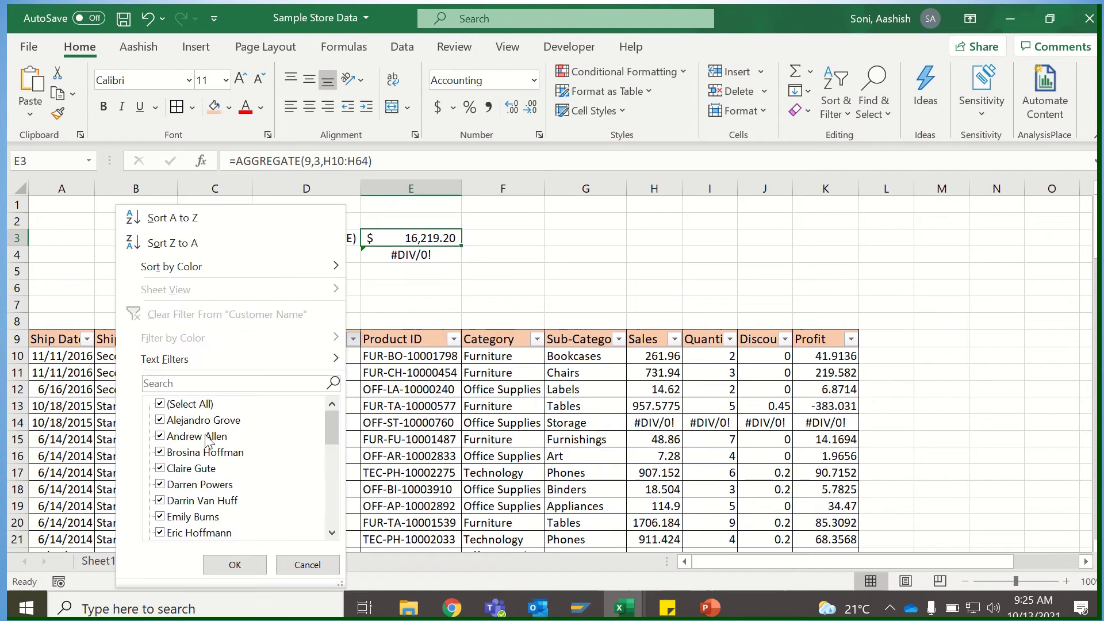
pyautogui.click(198, 410)
pyautogui.click(202, 438)
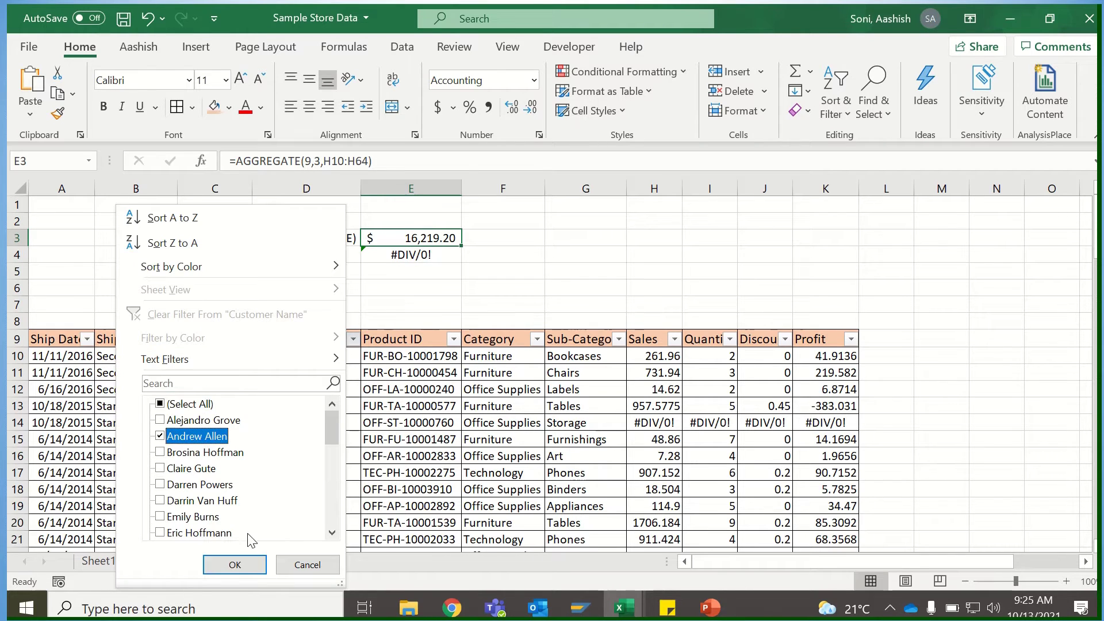
pyautogui.click(249, 566)
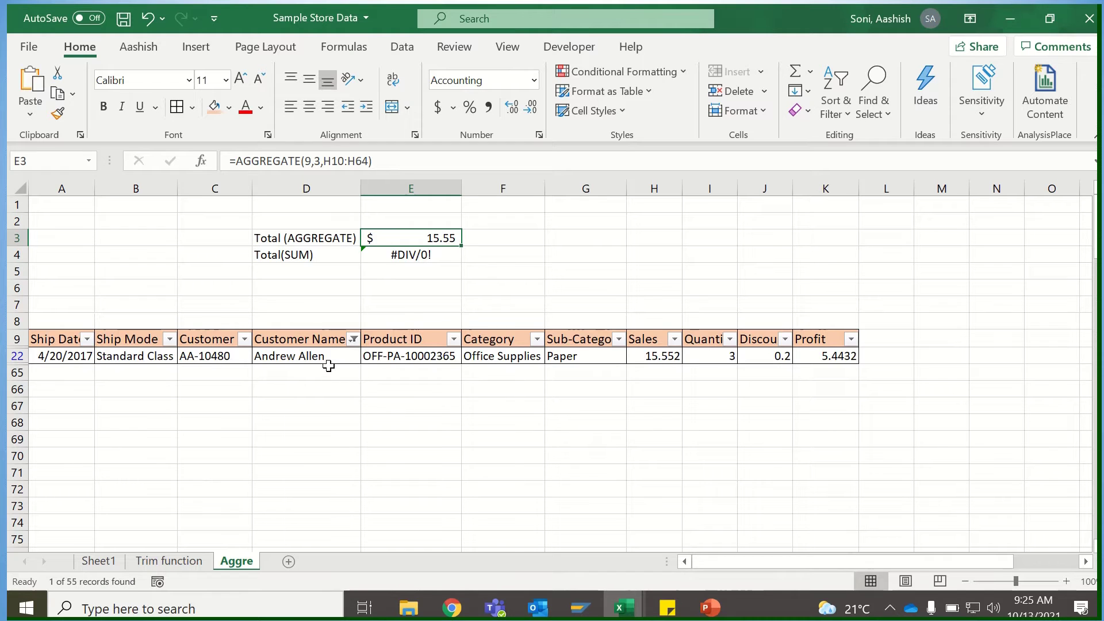
# Step: Add two more customers to the Customer Name filter and compare the visible Sales cells' sum with the AGGREGATE total in E3
pyautogui.click(352, 340)
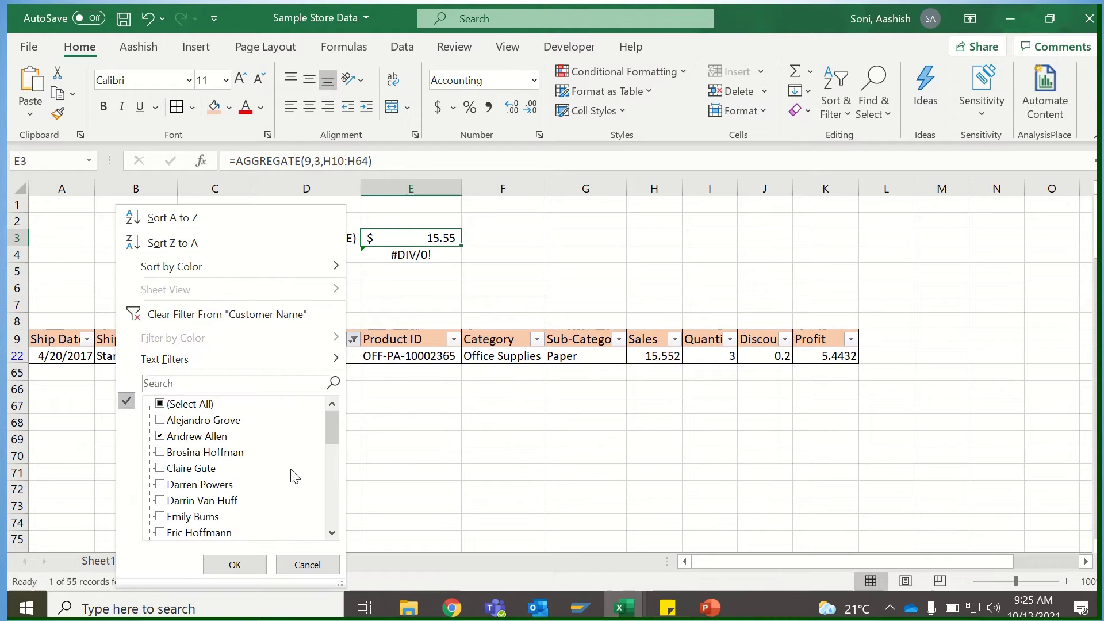
pyautogui.click(161, 468)
pyautogui.click(160, 501)
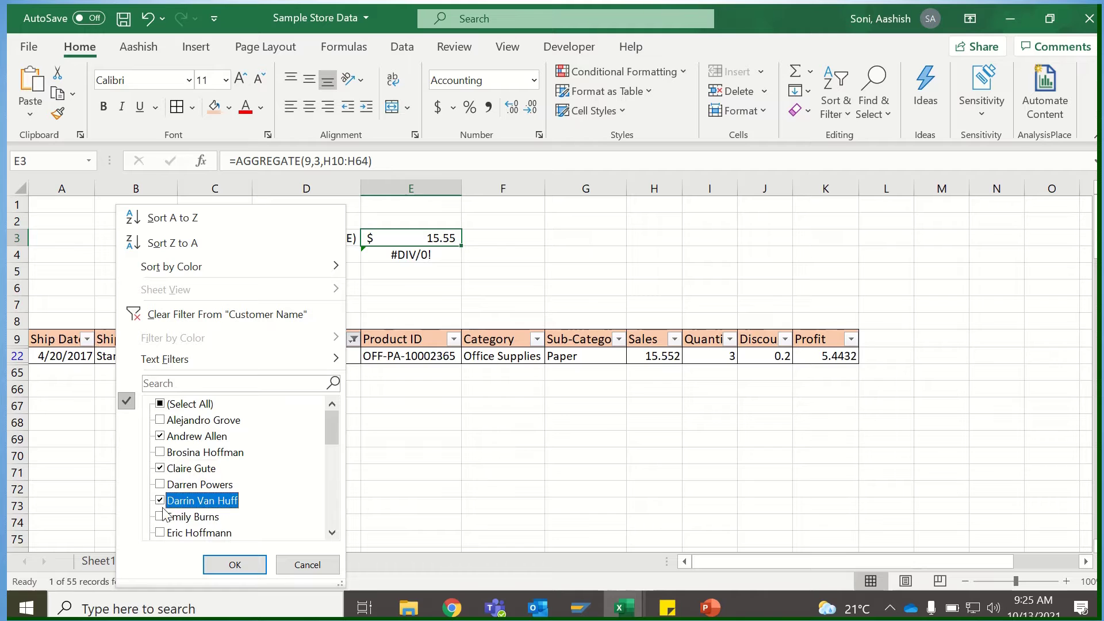
pyautogui.click(235, 565)
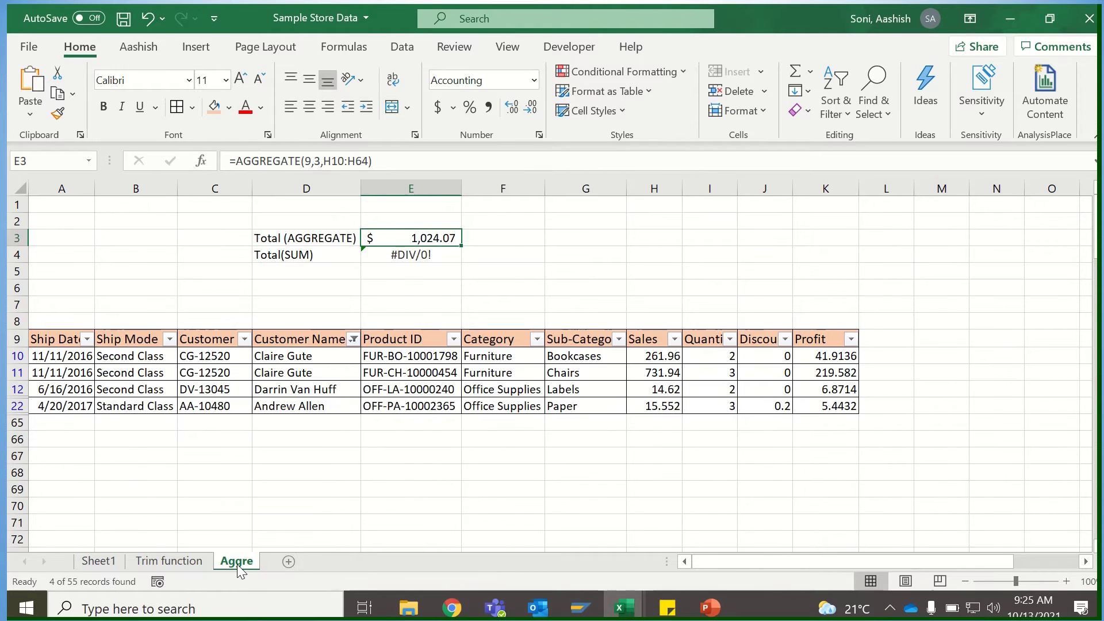
pyautogui.moveTo(653, 406); pyautogui.dragTo(656, 356)
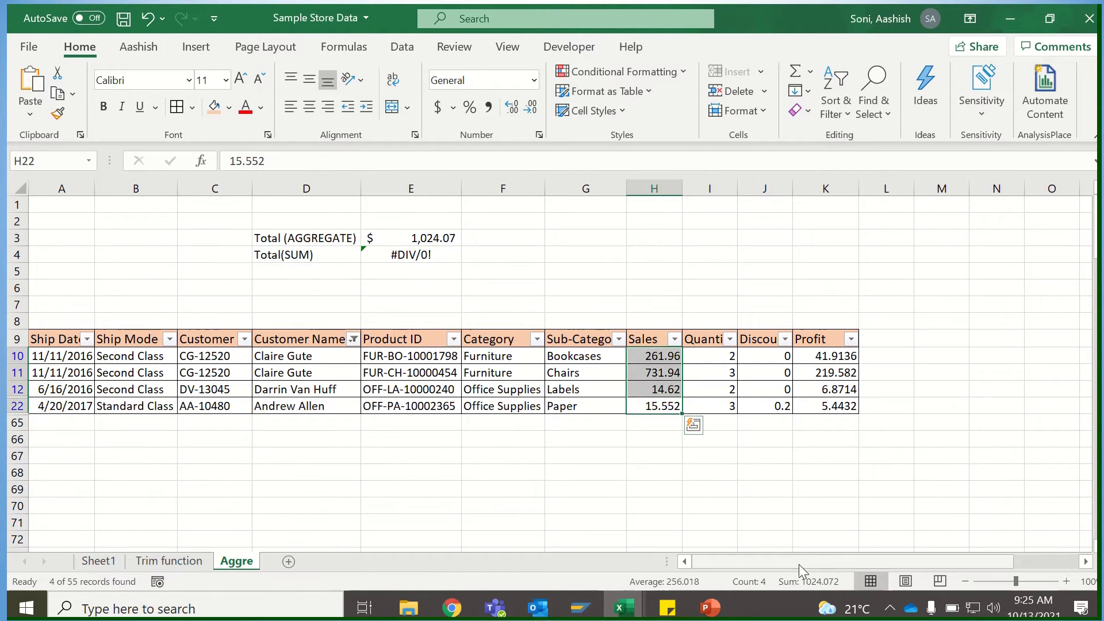
pyautogui.click(451, 240)
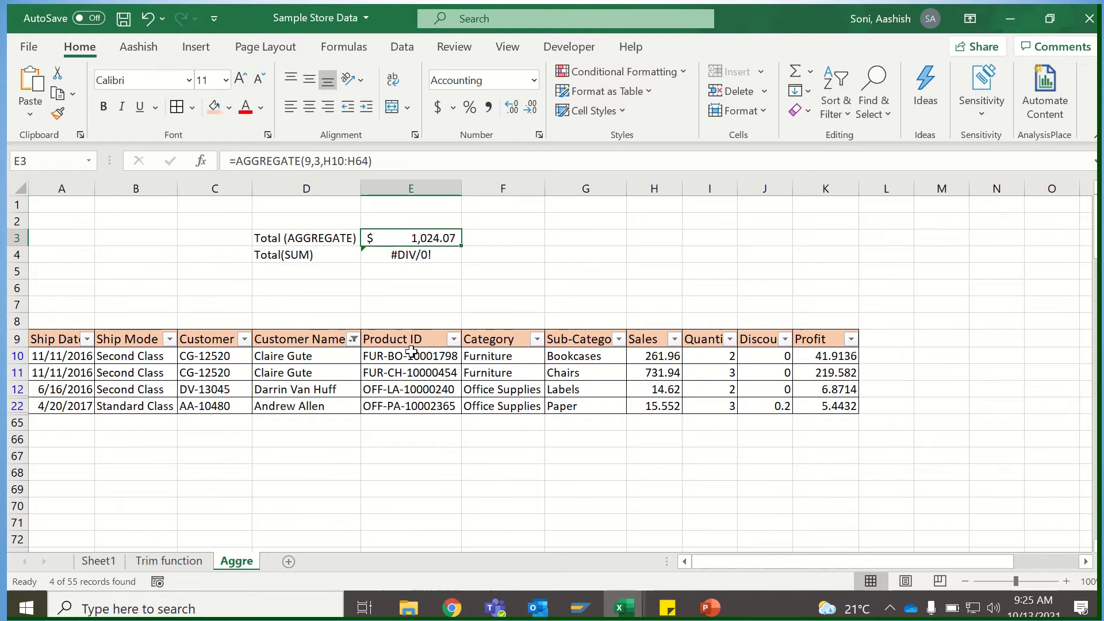
# Step: Clear the filter from the Customer Name column
pyautogui.click(353, 339)
pyautogui.click(224, 315)
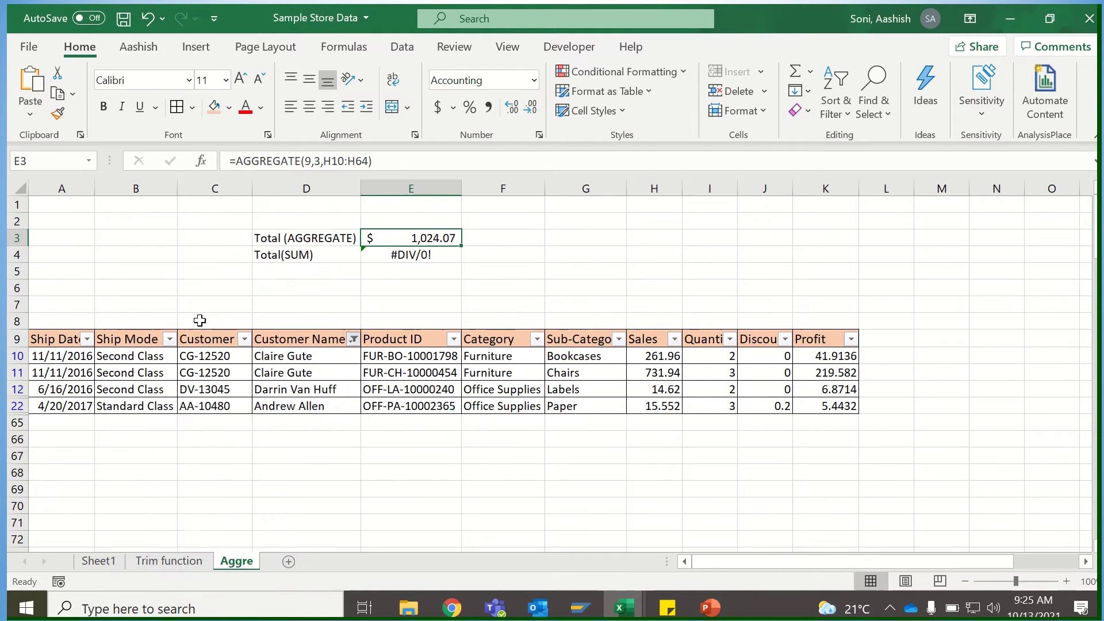
pyautogui.click(286, 407)
# Step: Filter the Category column to only Furniture and compare the sum of the visible Sales cells with the AGGREGATE total
pyautogui.click(538, 340)
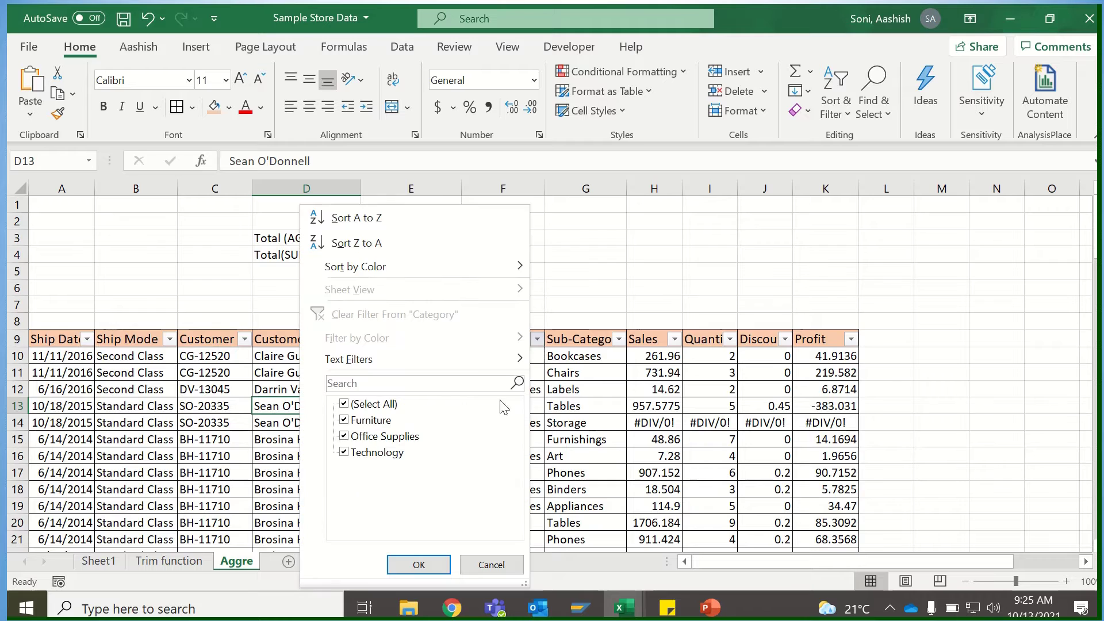
pyautogui.click(372, 404)
pyautogui.click(371, 420)
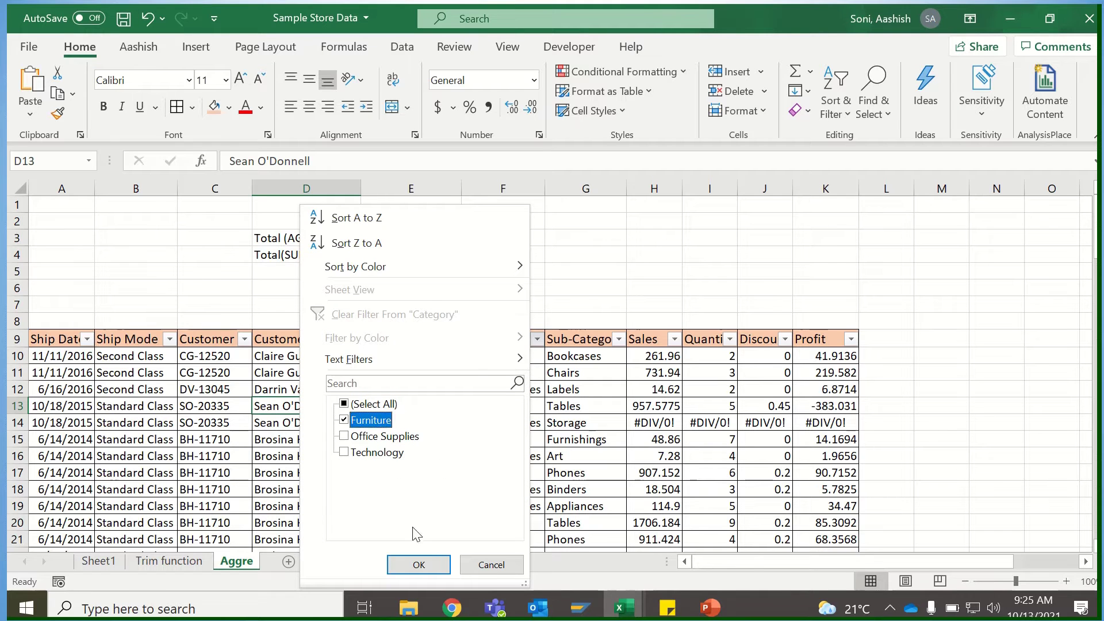
pyautogui.click(419, 564)
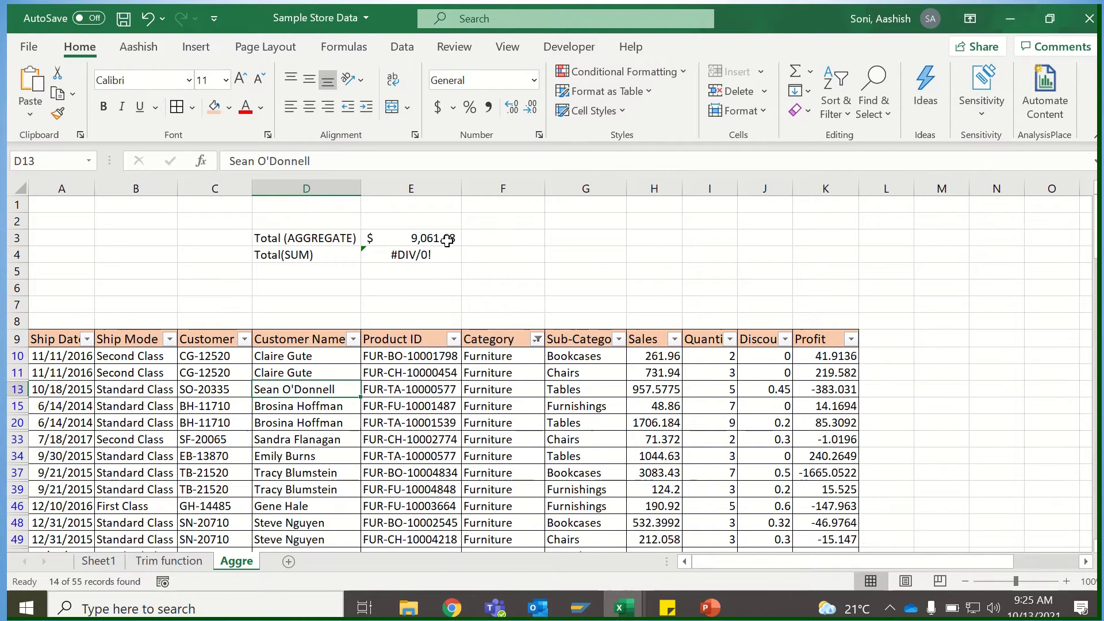
pyautogui.click(640, 357)
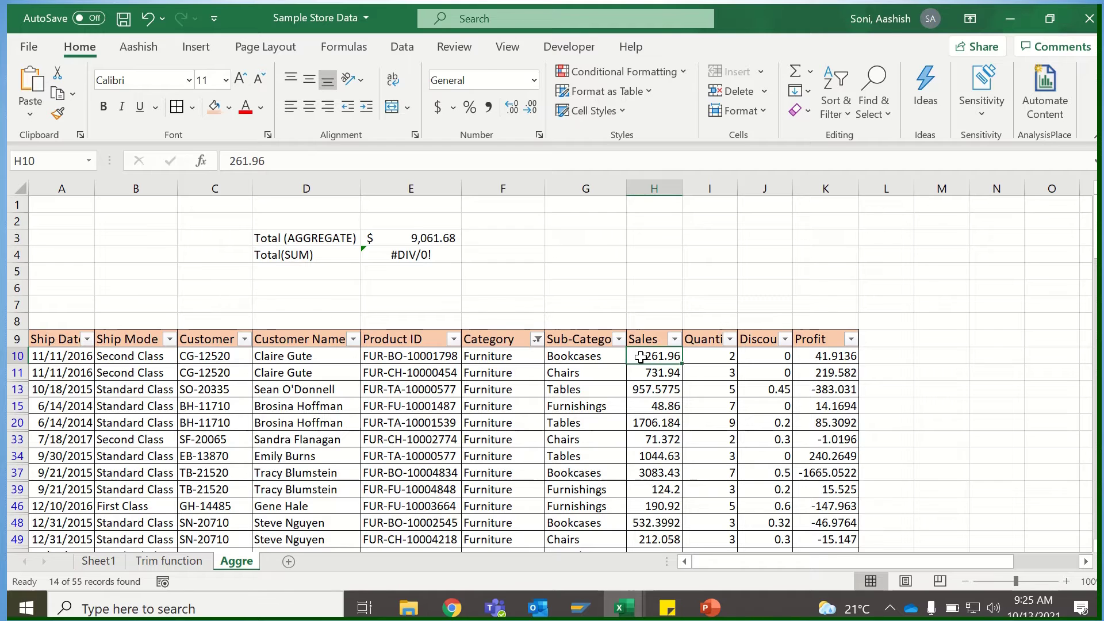
pyautogui.moveTo(640, 357); pyautogui.dragTo(659, 541)
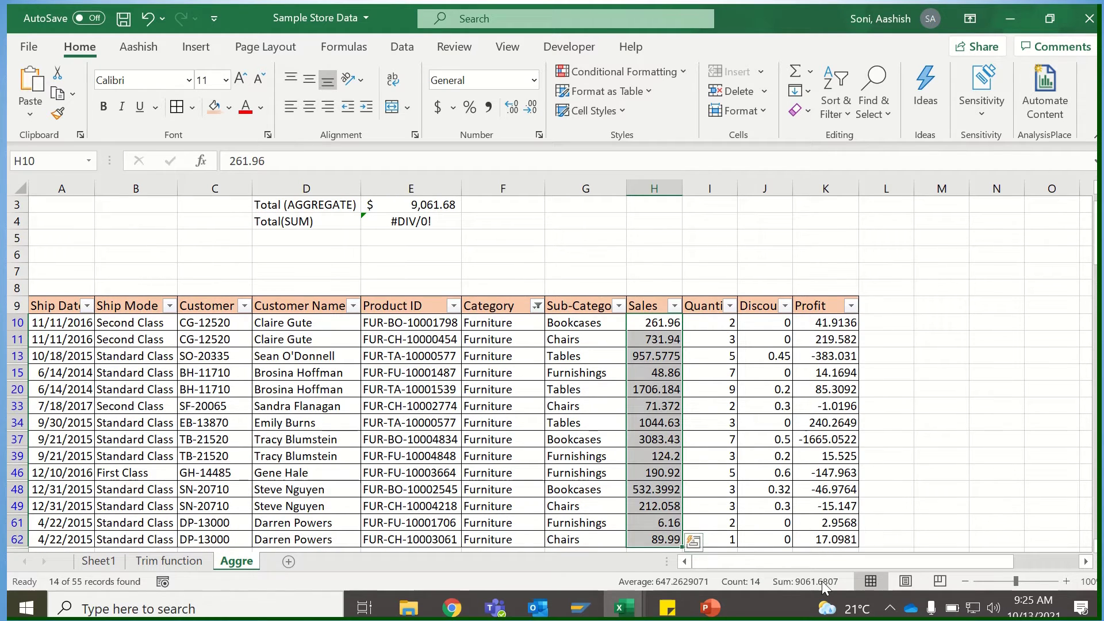
pyautogui.click(422, 341)
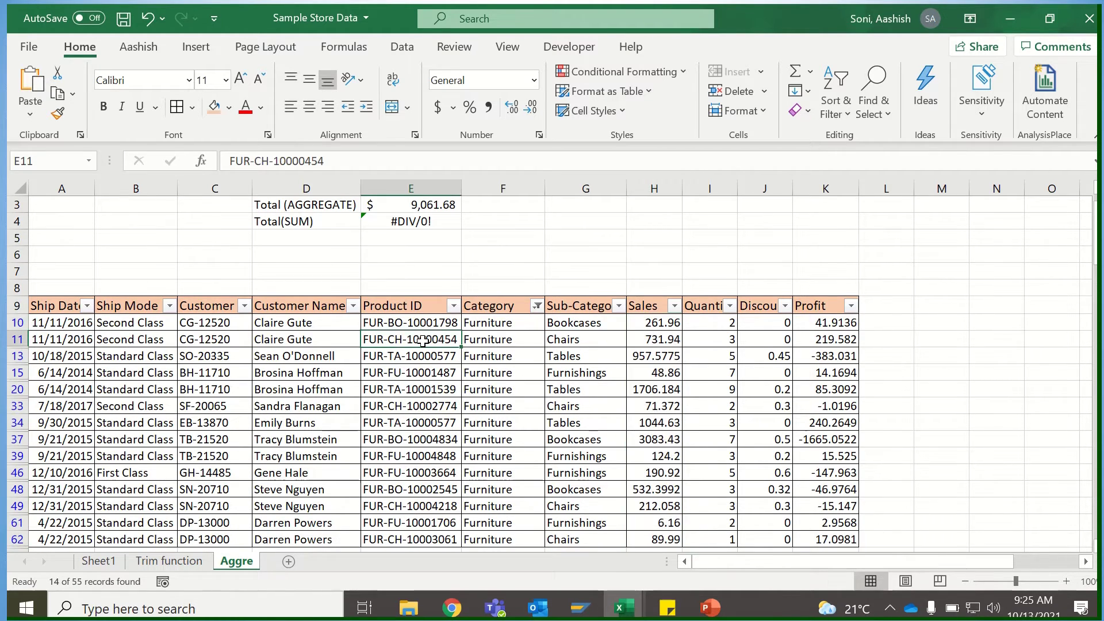
# Step: Clear the filter from the Category column and return to the AGGREGATE total in E3
pyautogui.click(537, 305)
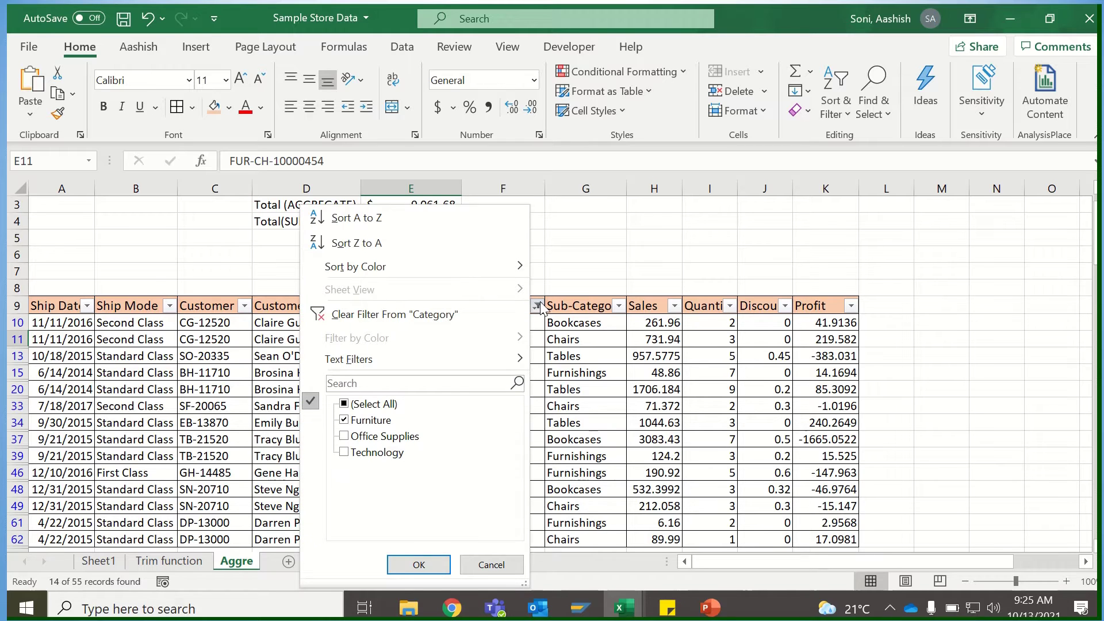
pyautogui.click(432, 315)
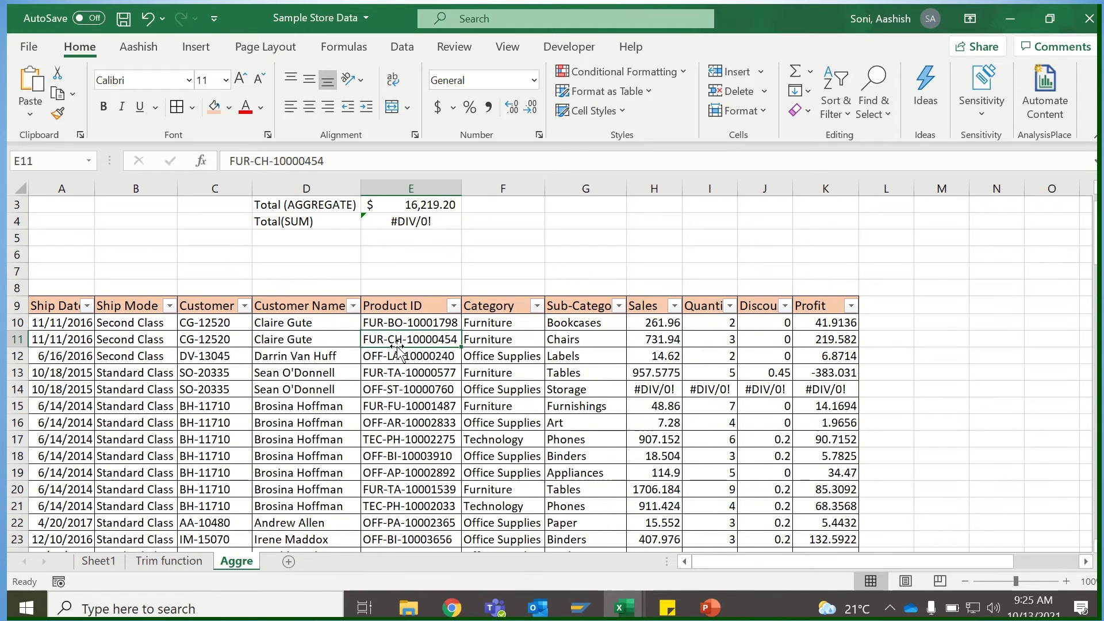
pyautogui.press('Up')
pyautogui.press('Up')
pyautogui.press('Up')
pyautogui.press('Up')
pyautogui.press('Up')
pyautogui.press('Up')
pyautogui.press('Up')
pyautogui.press('Up')
pyautogui.press('Up')
pyautogui.press('Up')
pyautogui.press('Down')
pyautogui.press('Down')
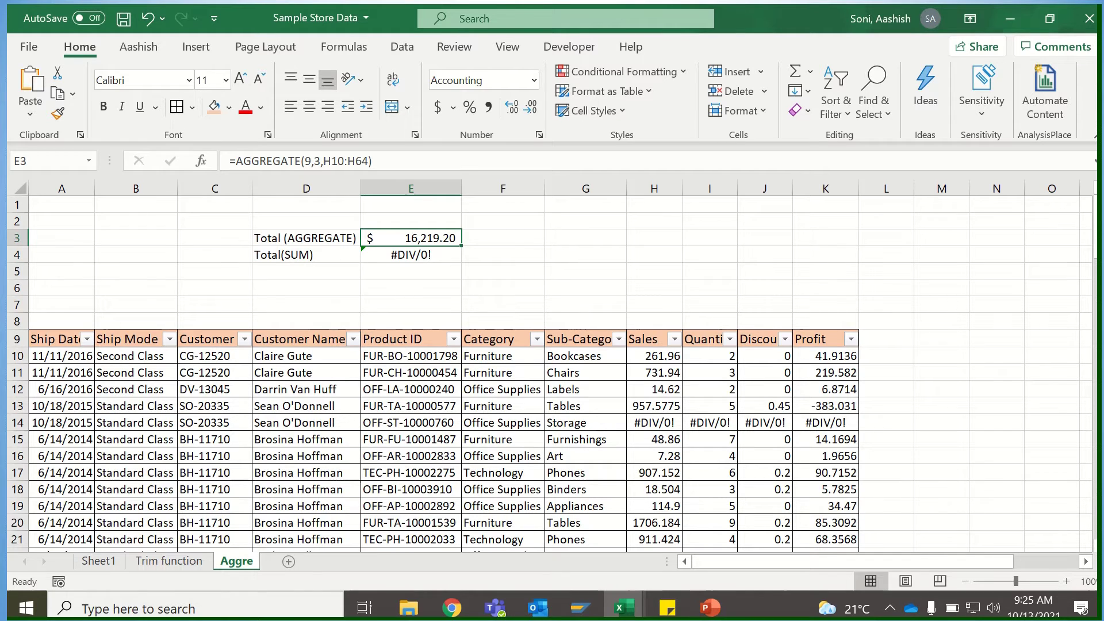
# Step: Switch to the Book1 workbook with its Total Sales sheet showing
pyautogui.moveTo(624, 607)
pyautogui.click(678, 541)
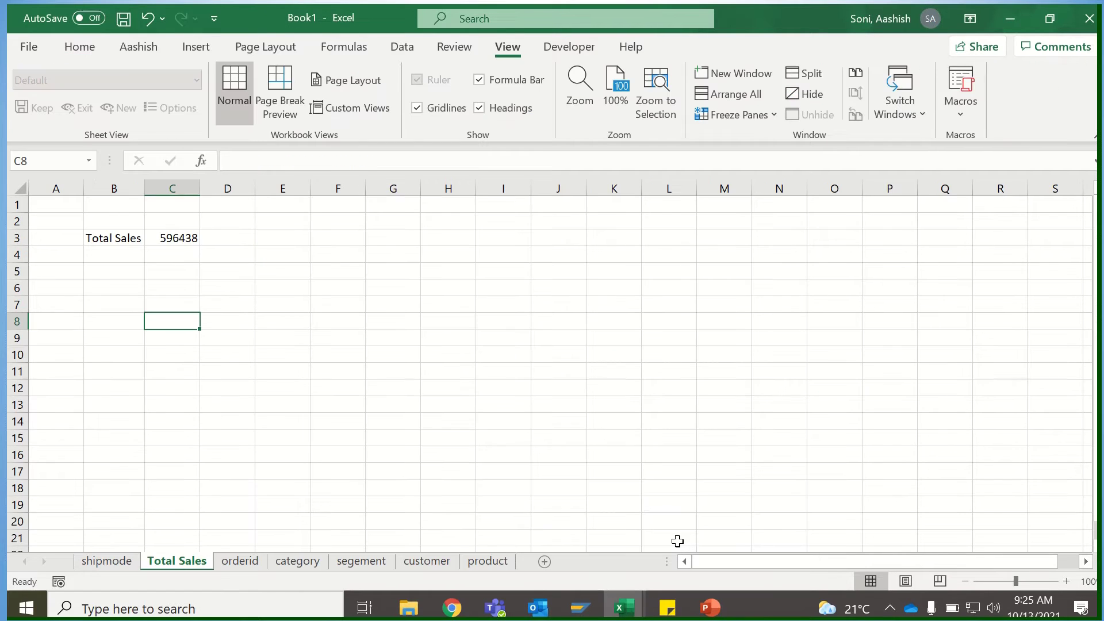
pyautogui.click(387, 385)
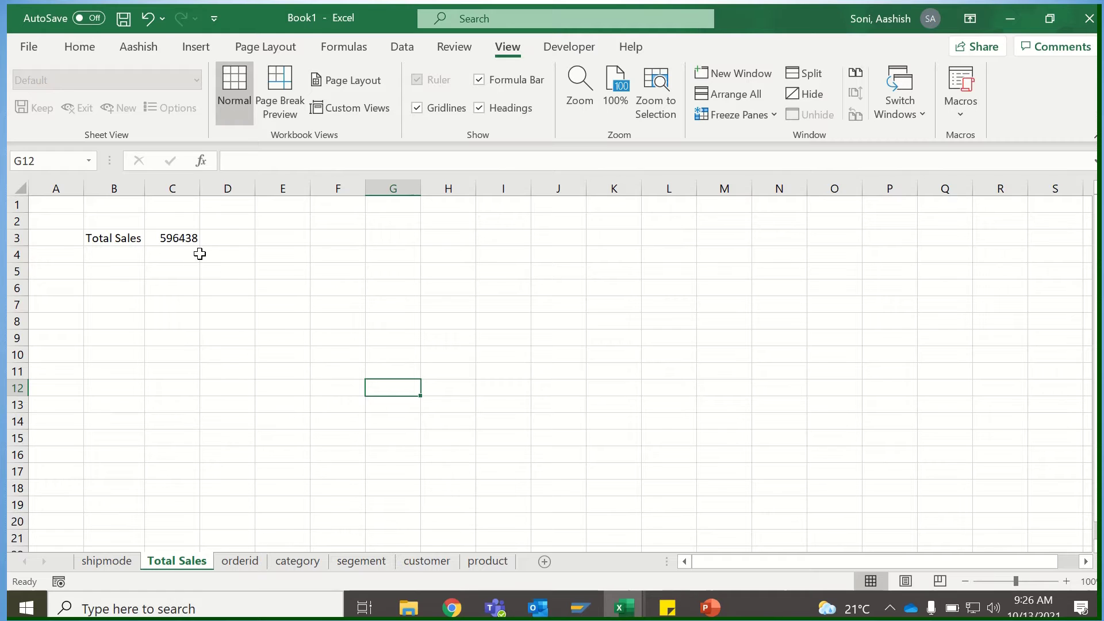
# Step: Look through the orderid, category, segement, customer and product sheets to examine the Amount data in each
pyautogui.click(239, 563)
pyautogui.click(314, 563)
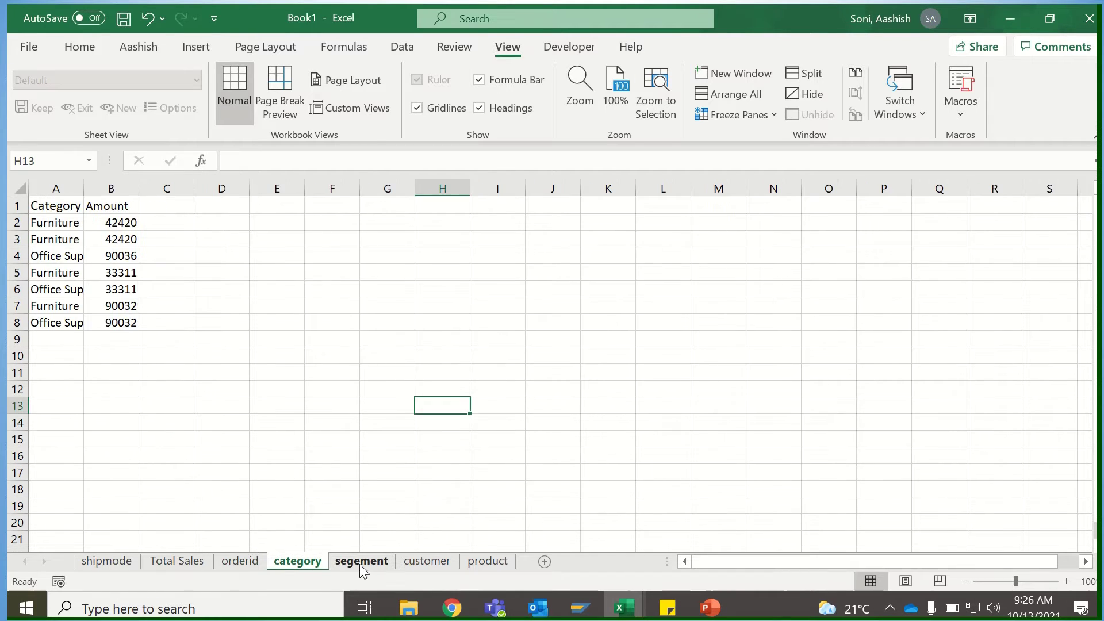
pyautogui.click(243, 562)
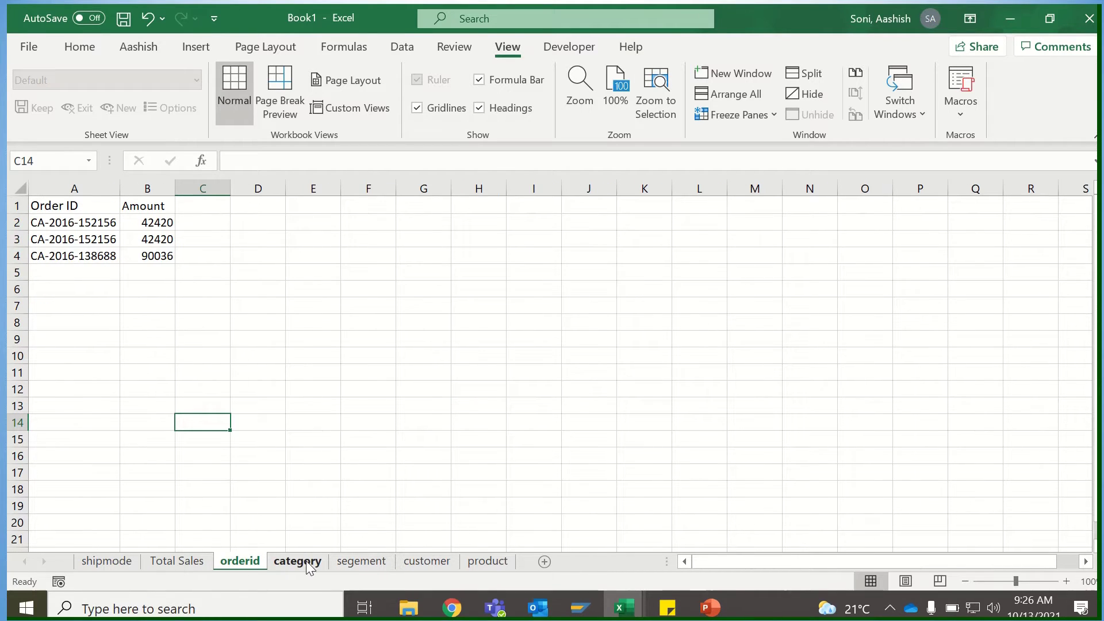
pyautogui.click(307, 563)
pyautogui.click(356, 562)
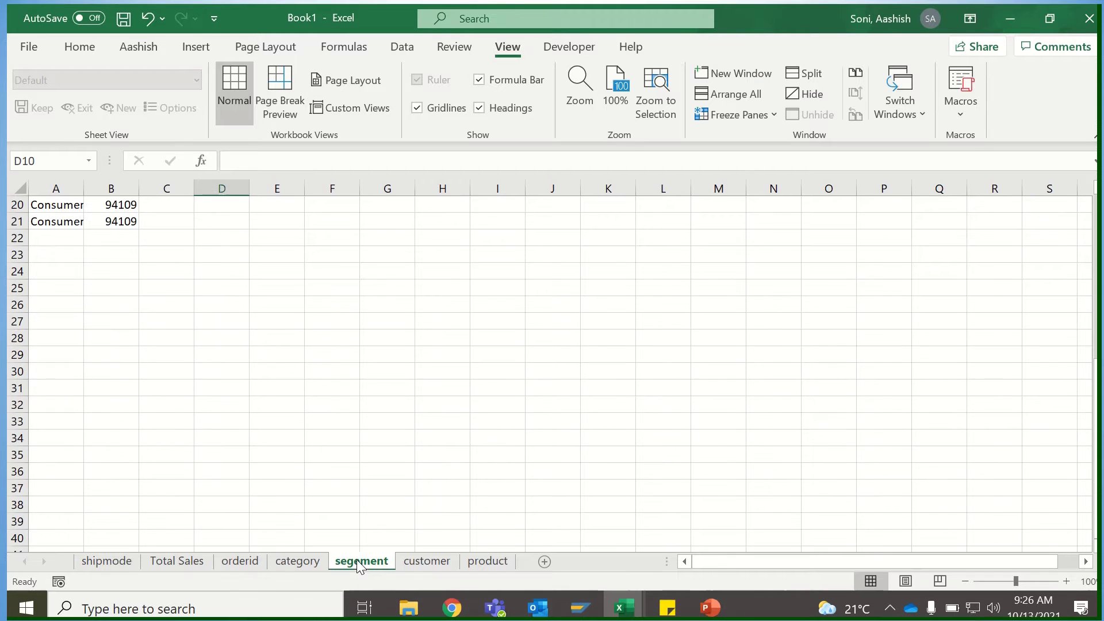
pyautogui.click(442, 564)
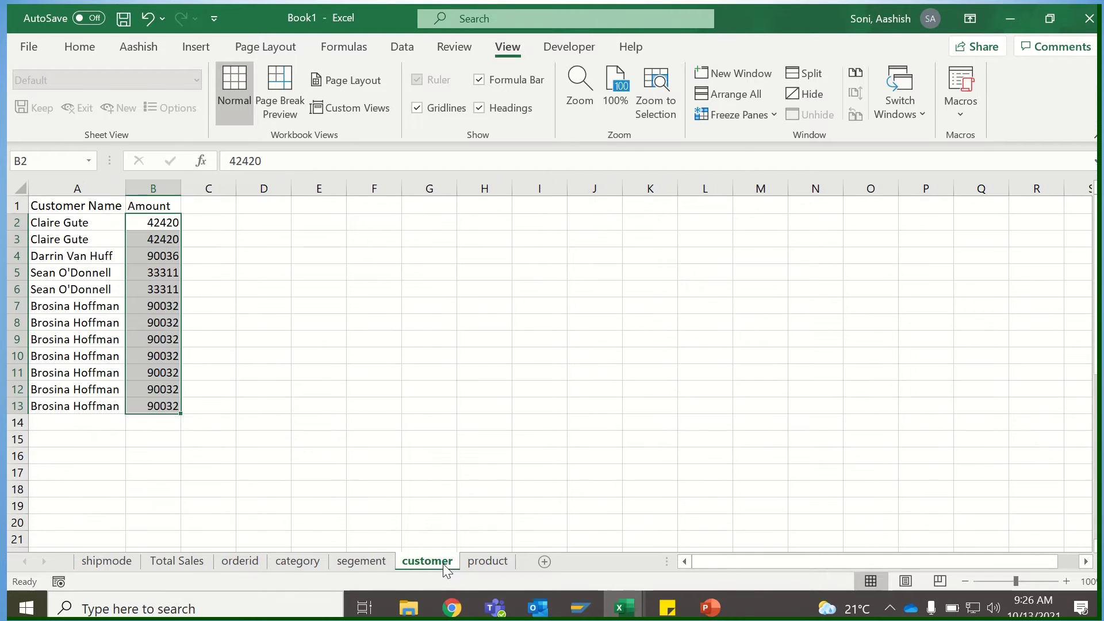
pyautogui.click(482, 565)
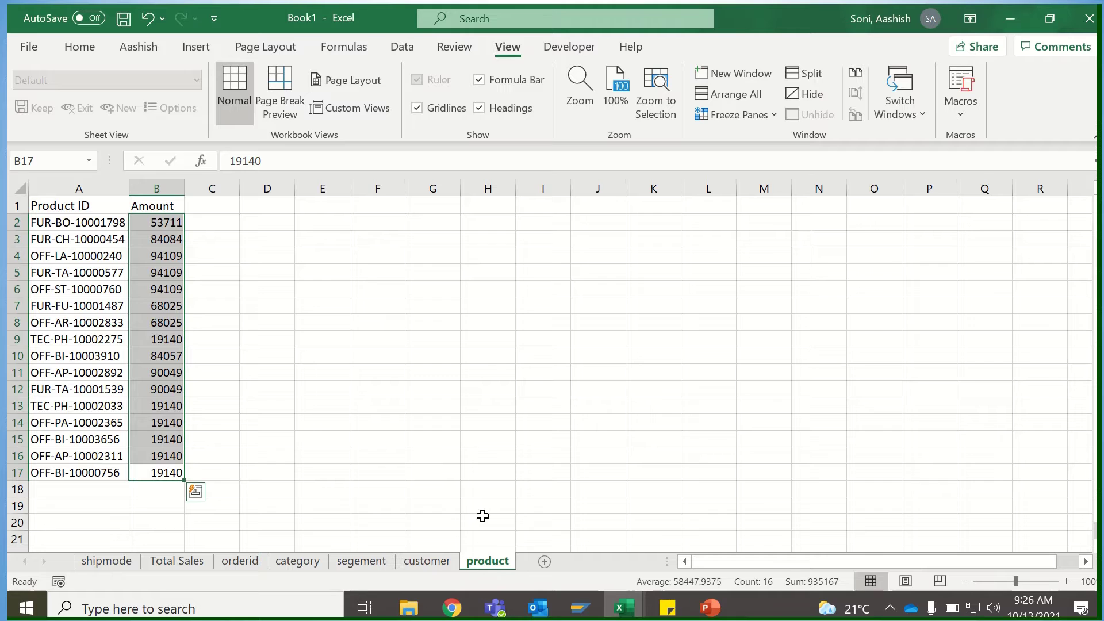
pyautogui.click(346, 470)
# Step: Examine the Total Sales formula in C3 and the Amount range B2:B4 on the orderid sheet that it sums
pyautogui.click(173, 564)
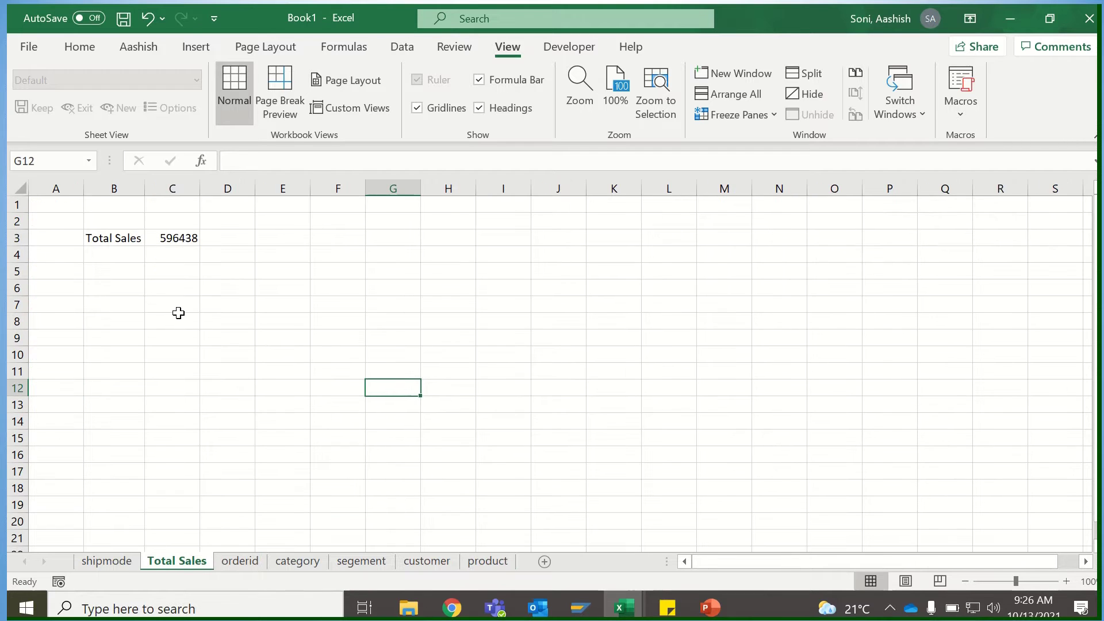
pyautogui.click(166, 240)
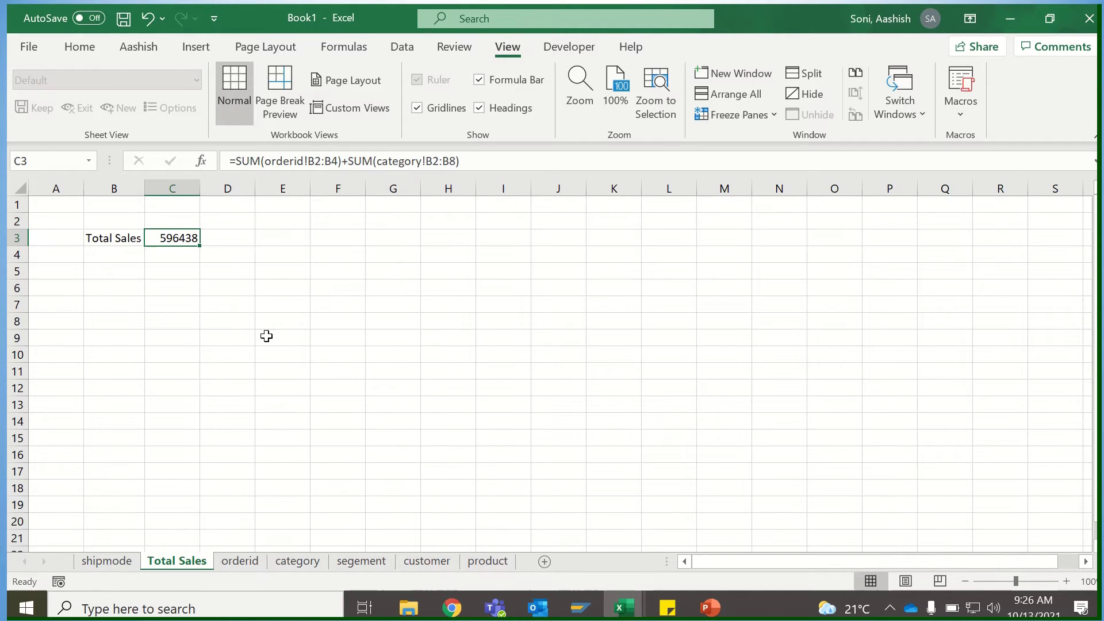
pyautogui.click(230, 562)
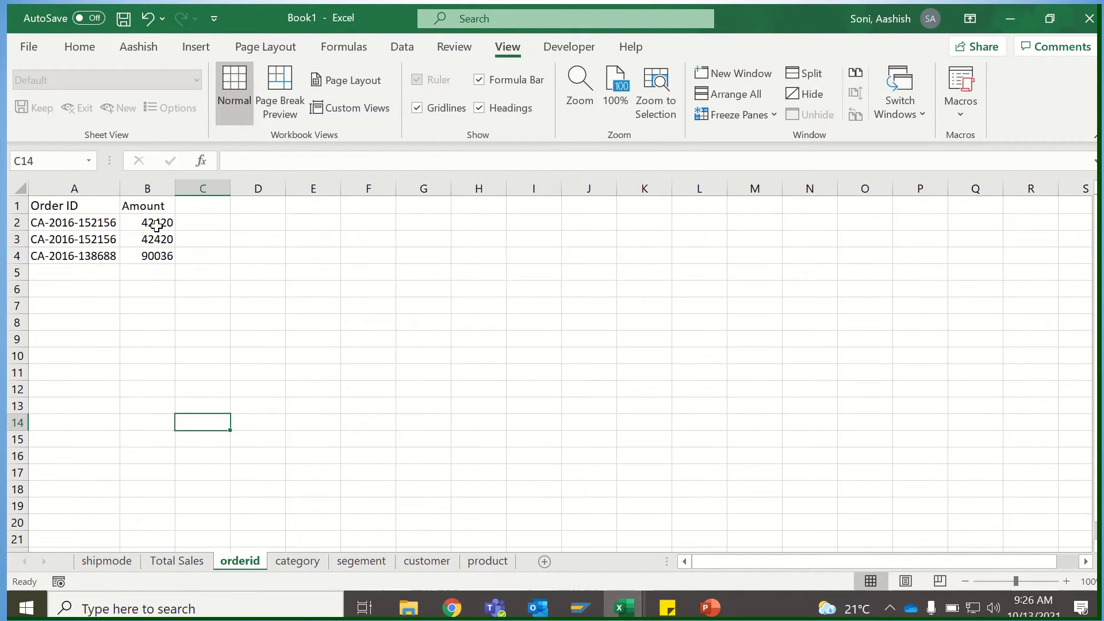
pyautogui.moveTo(154, 224); pyautogui.dragTo(154, 255)
# Step: Clear the existing total formula from C3 on the Total Sales sheet
pyautogui.click(177, 561)
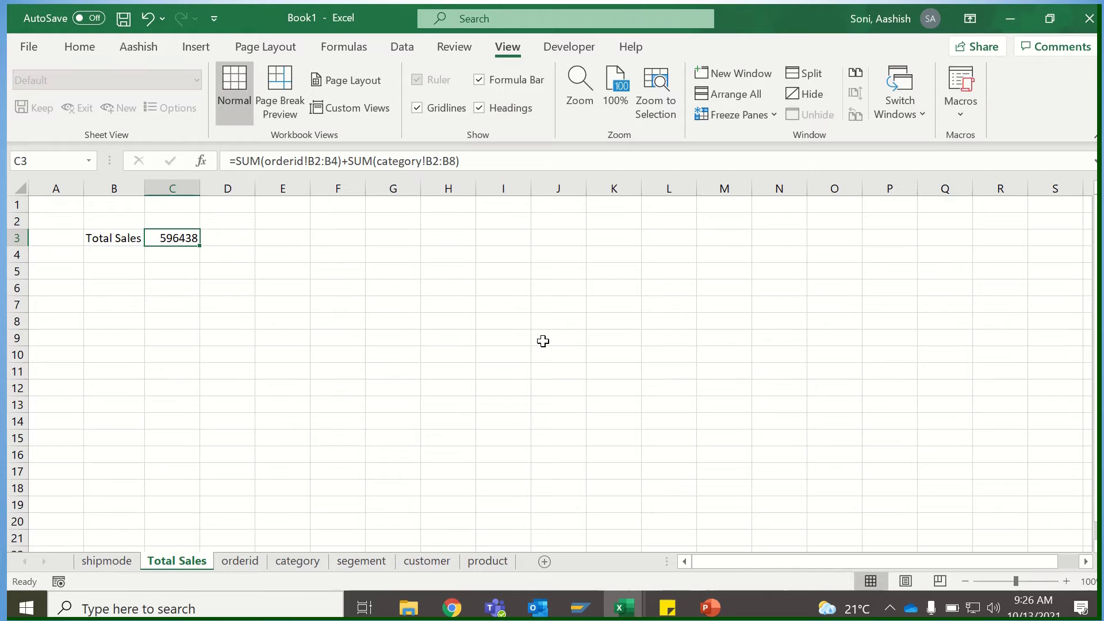
pyautogui.write('=SUM')
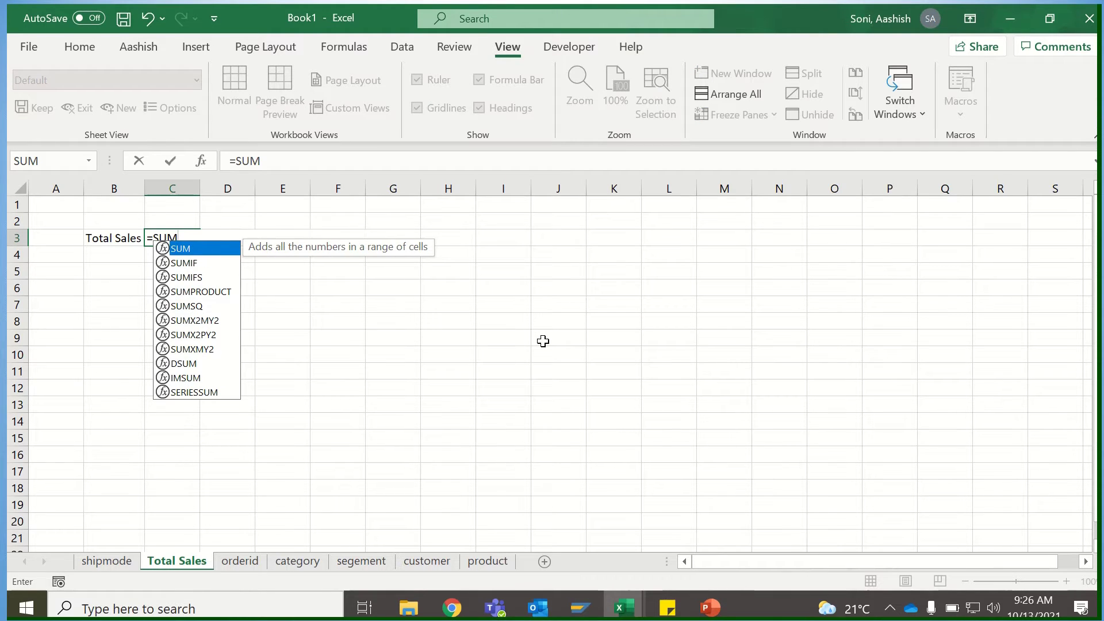
pyautogui.write('(')
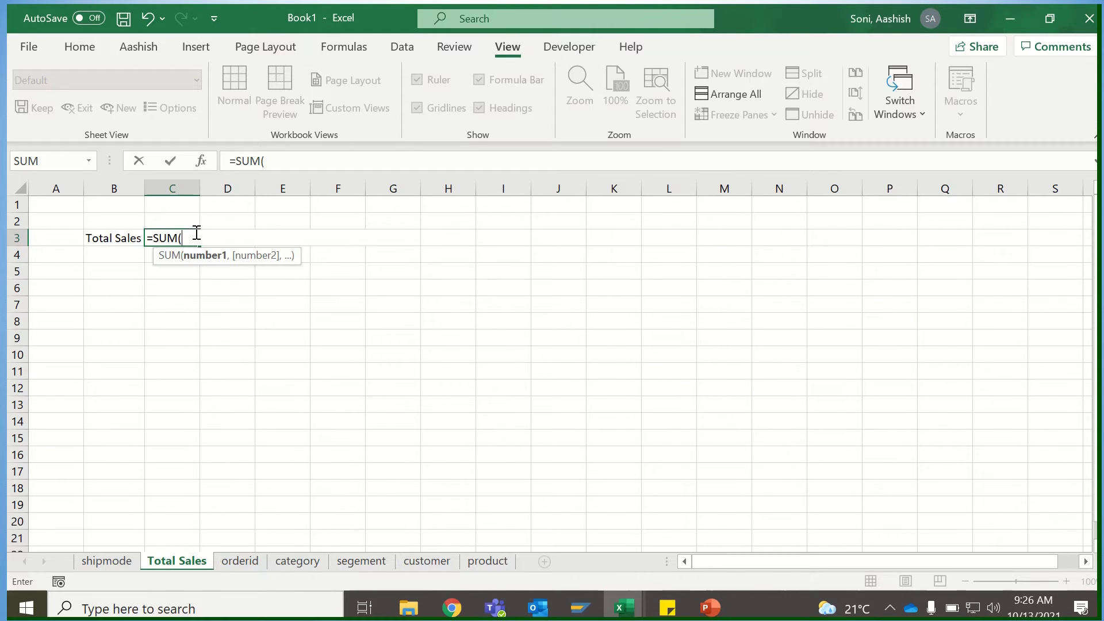
pyautogui.moveTo(196, 233); pyautogui.dragTo(122, 234)
pyautogui.press('BackSpace')
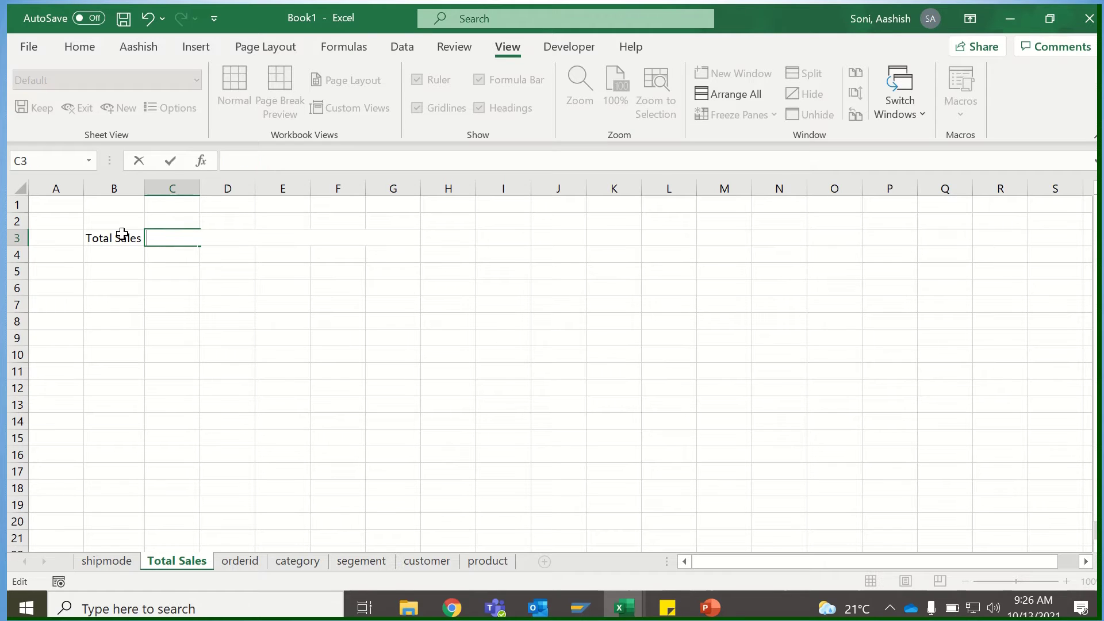
# Step: Check the last Amount entries on the orderid and category sheets and look through the segement, customer, product and shipmode sheets
pyautogui.click(240, 561)
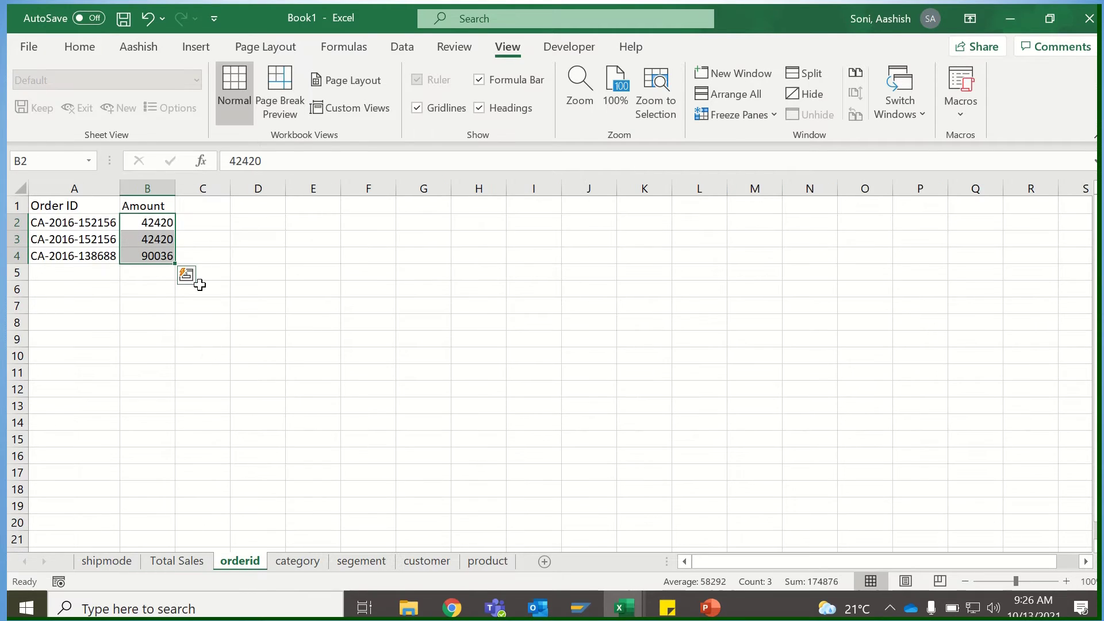
pyautogui.click(155, 255)
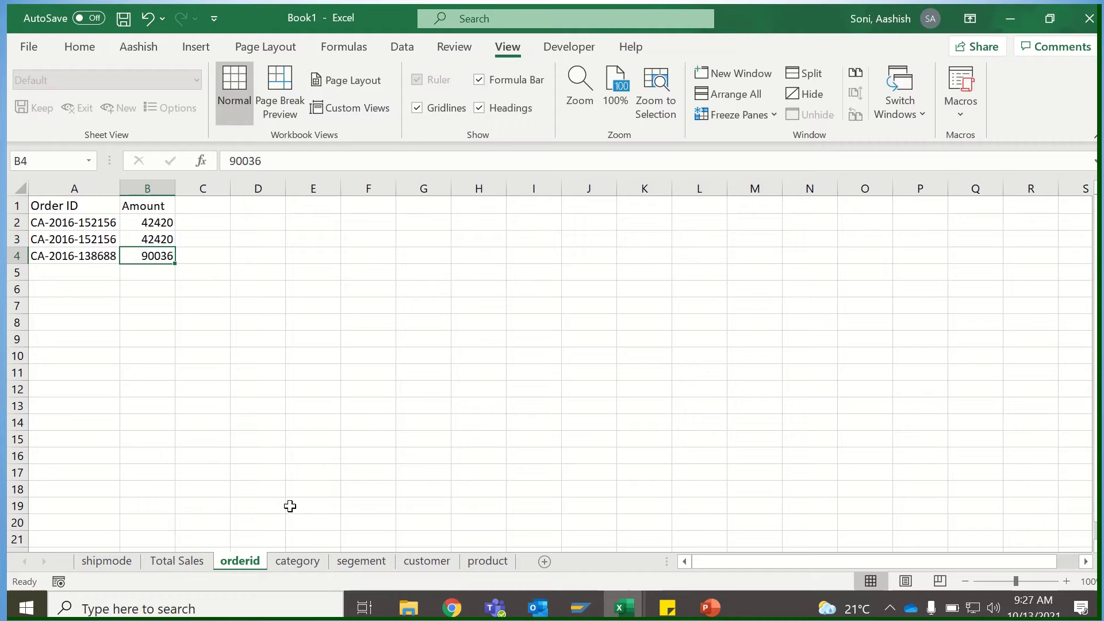
pyautogui.click(296, 561)
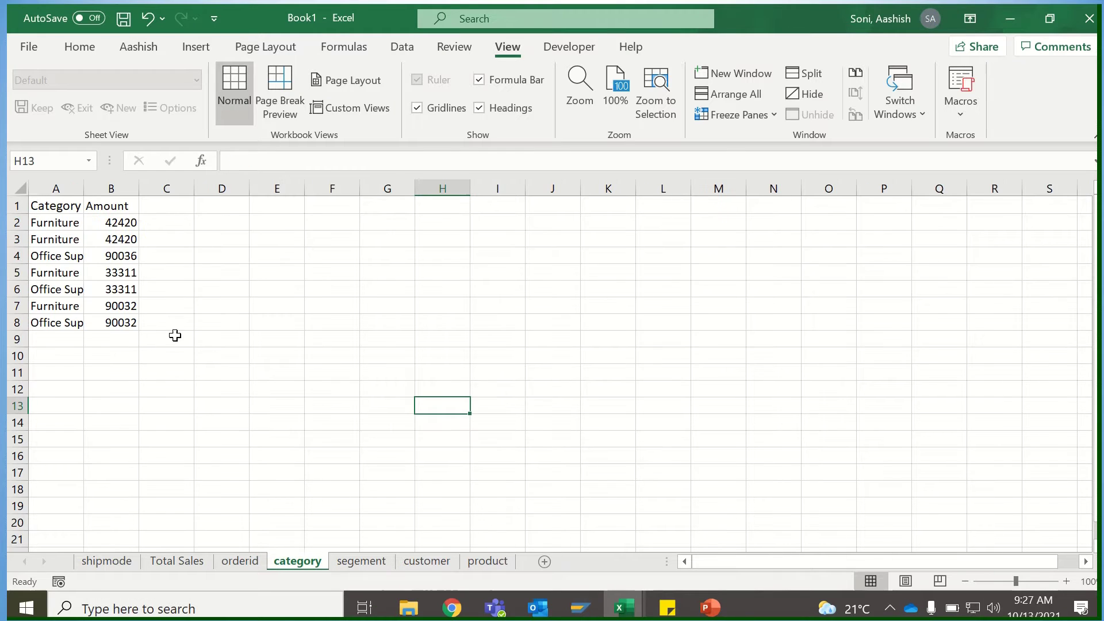
pyautogui.click(121, 322)
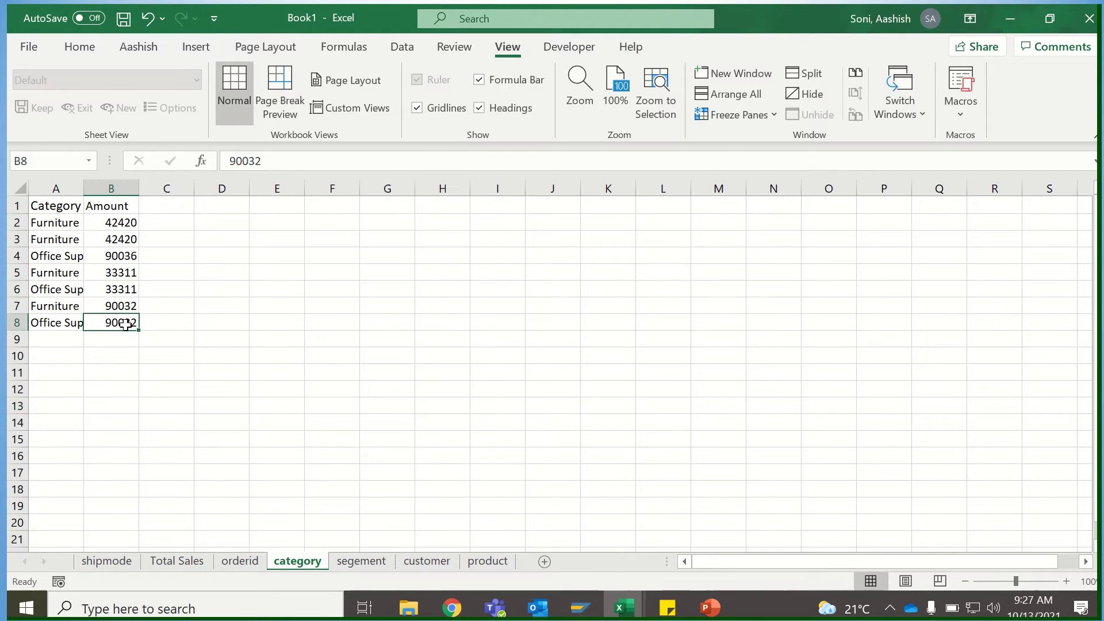
pyautogui.click(357, 560)
pyautogui.click(427, 561)
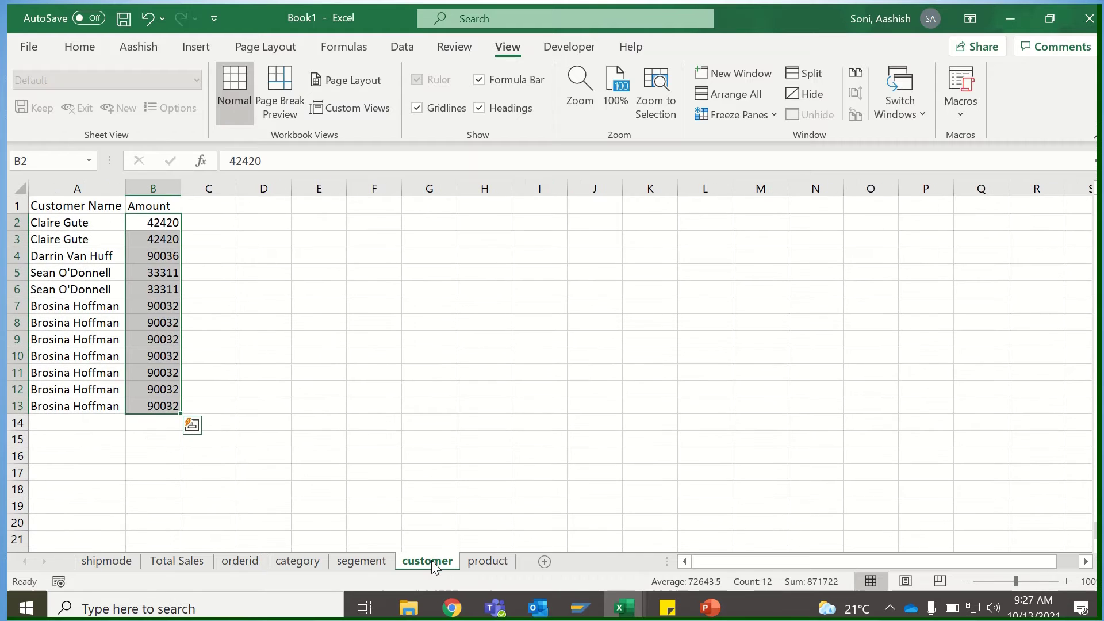
pyautogui.click(496, 562)
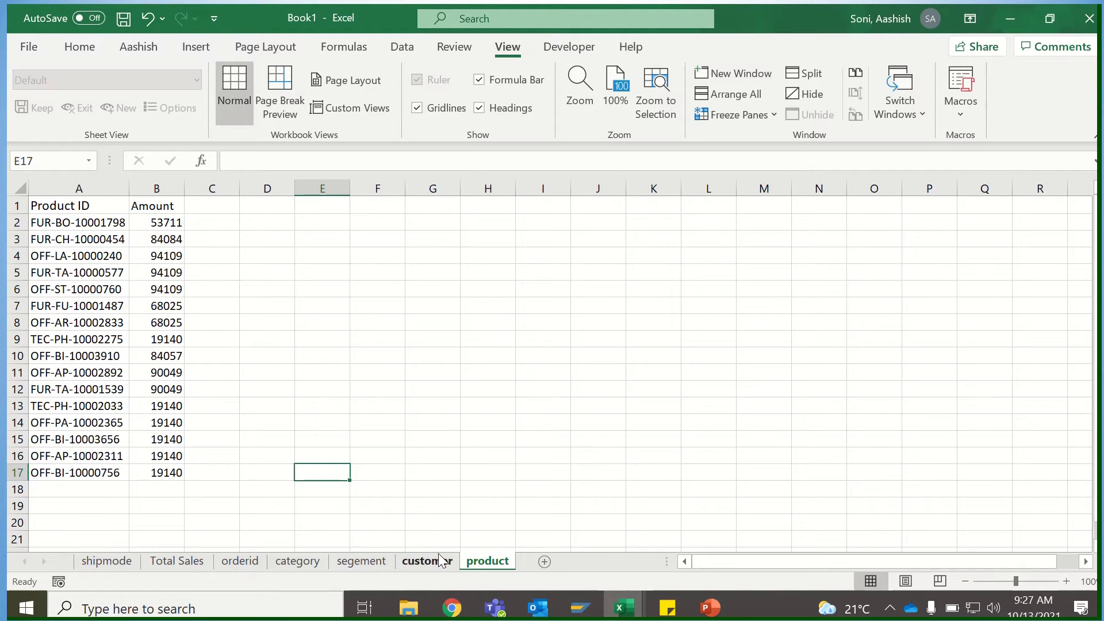
pyautogui.click(106, 561)
pyautogui.click(363, 561)
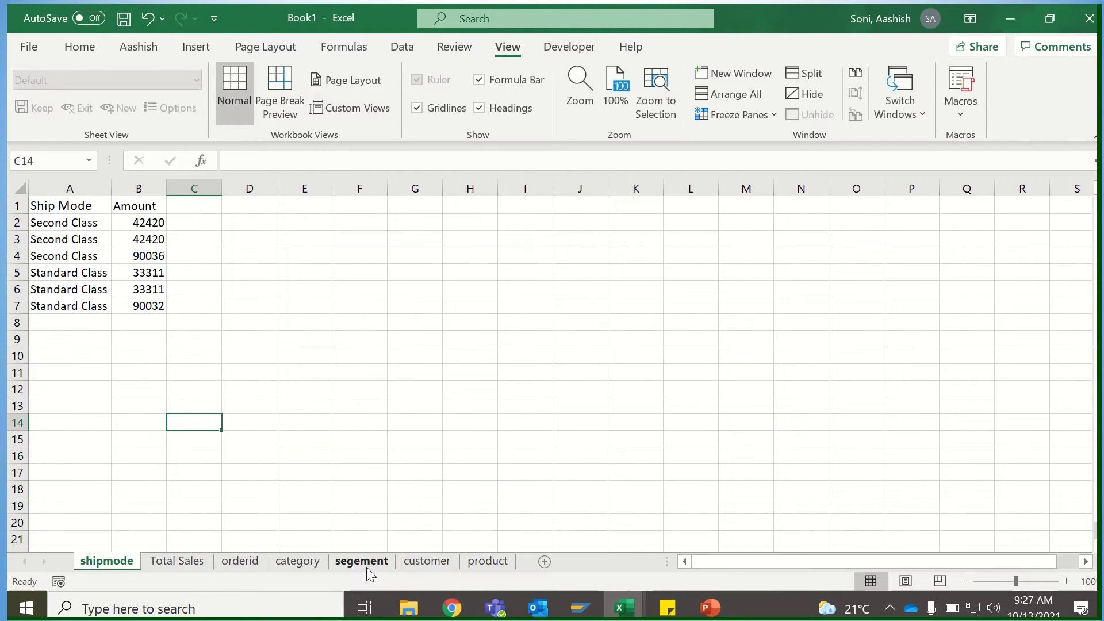
pyautogui.click(448, 562)
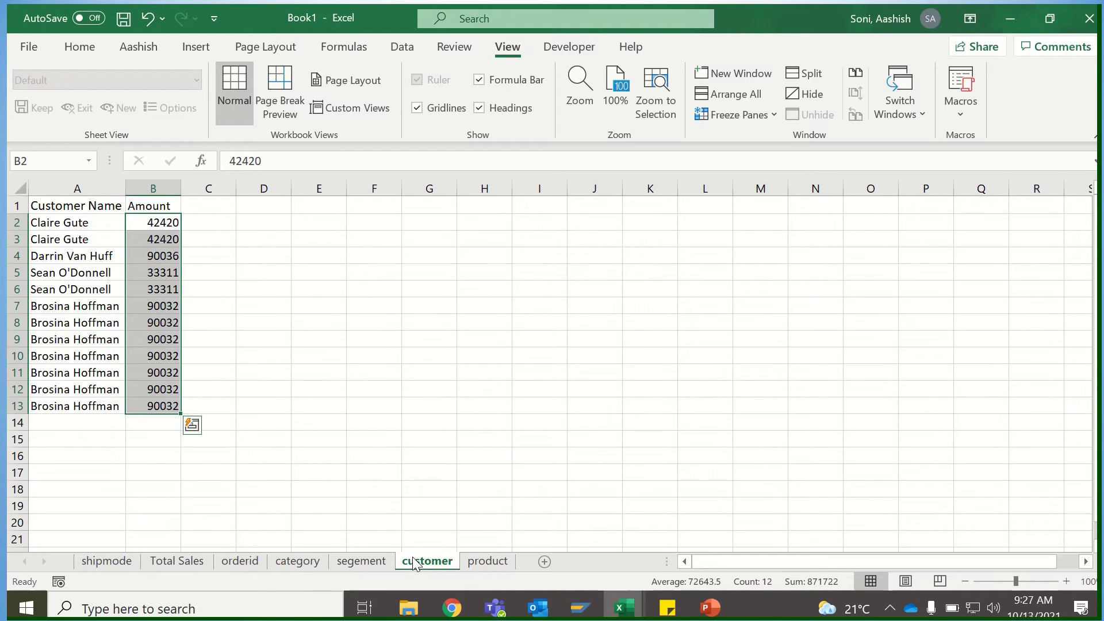
pyautogui.click(492, 564)
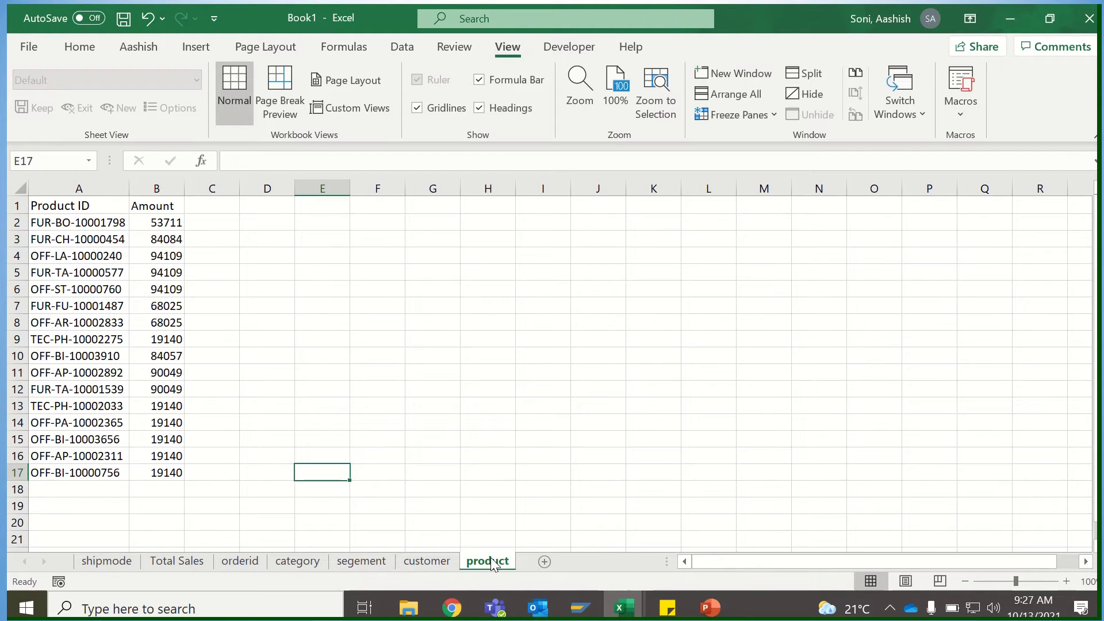
# Step: Go through the sheets from orderid to product again to compare the Amount ranges, ending with B2:B17 on the product sheet
pyautogui.click(309, 563)
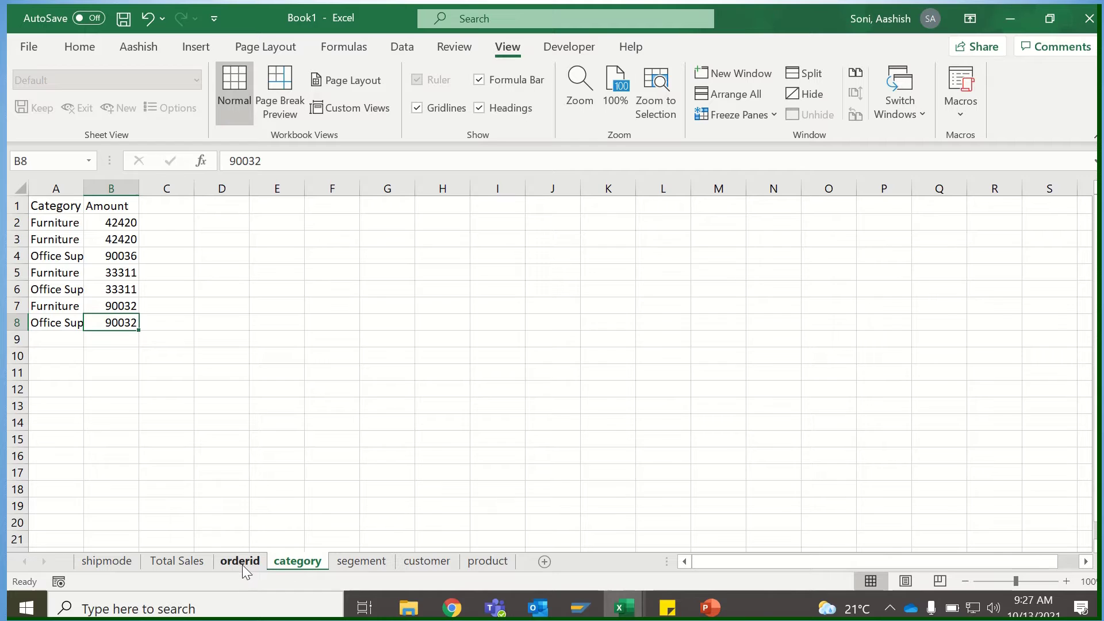
pyautogui.click(243, 564)
pyautogui.click(296, 563)
pyautogui.click(361, 562)
pyautogui.click(426, 563)
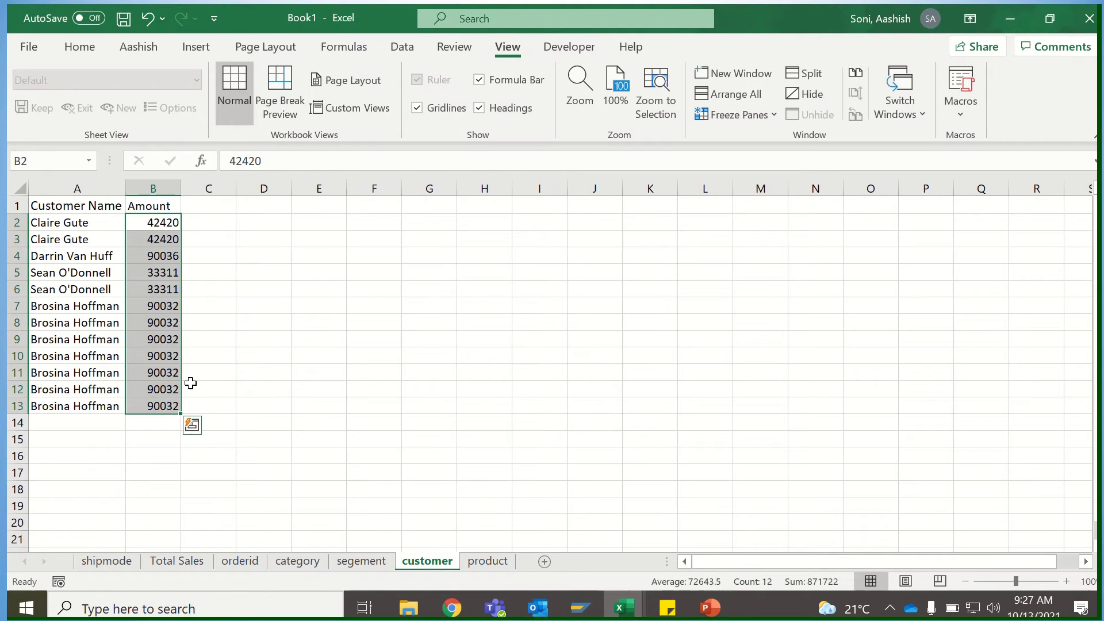
pyautogui.click(475, 564)
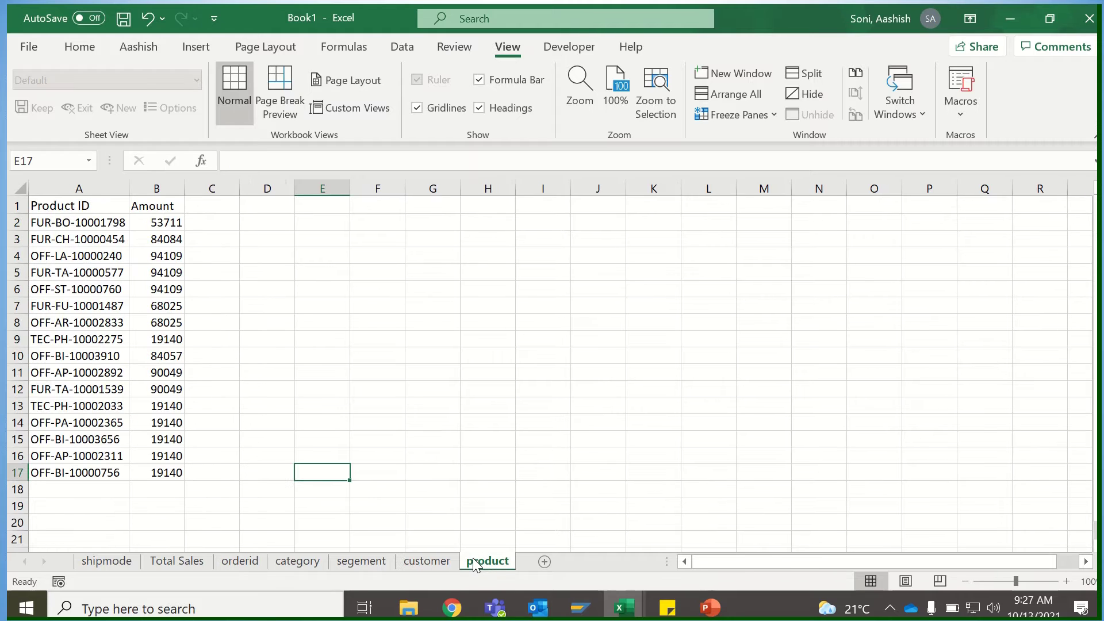
pyautogui.moveTo(153, 469); pyautogui.dragTo(144, 225)
pyautogui.click(248, 337)
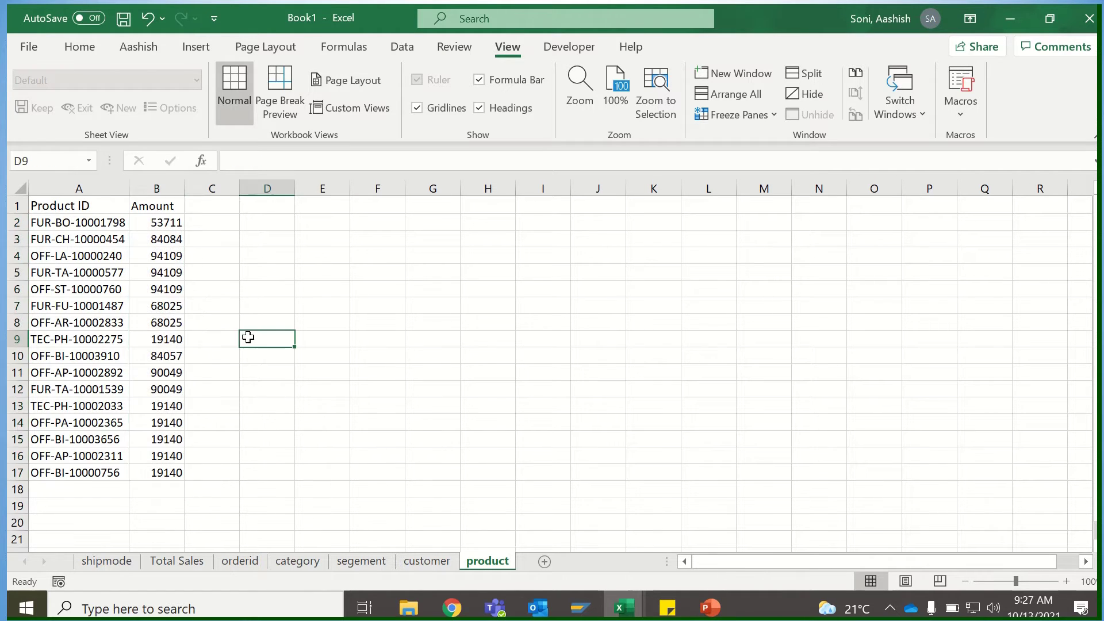
# Step: Enter a SUM in C3 of Total Sales that adds B2:B17 across all sheets from orderid to product
pyautogui.click(176, 562)
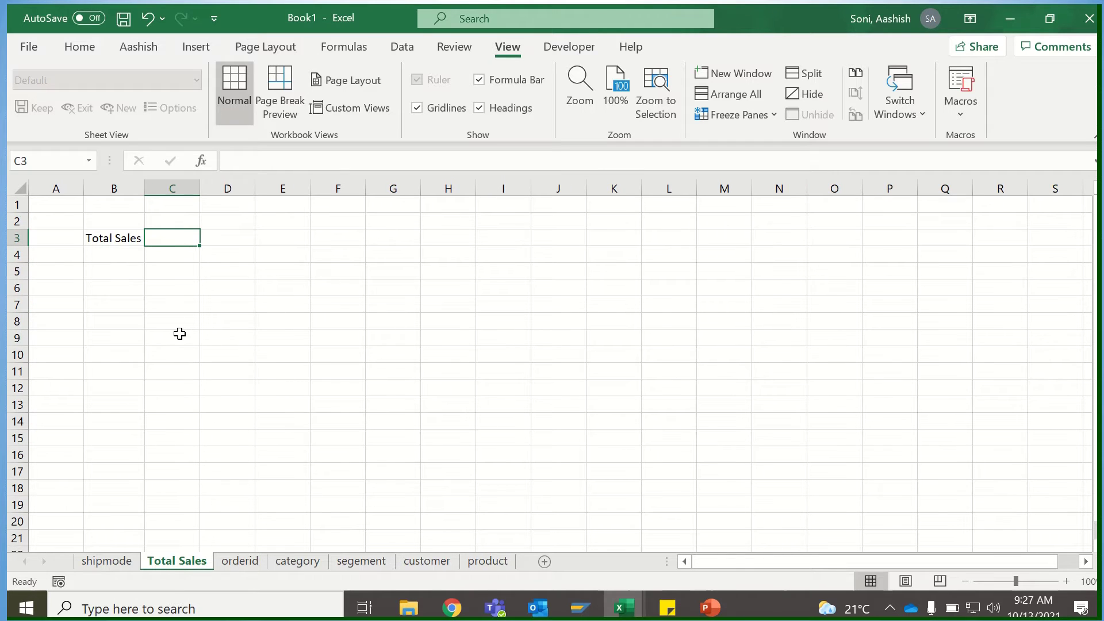
pyautogui.write('=SU')
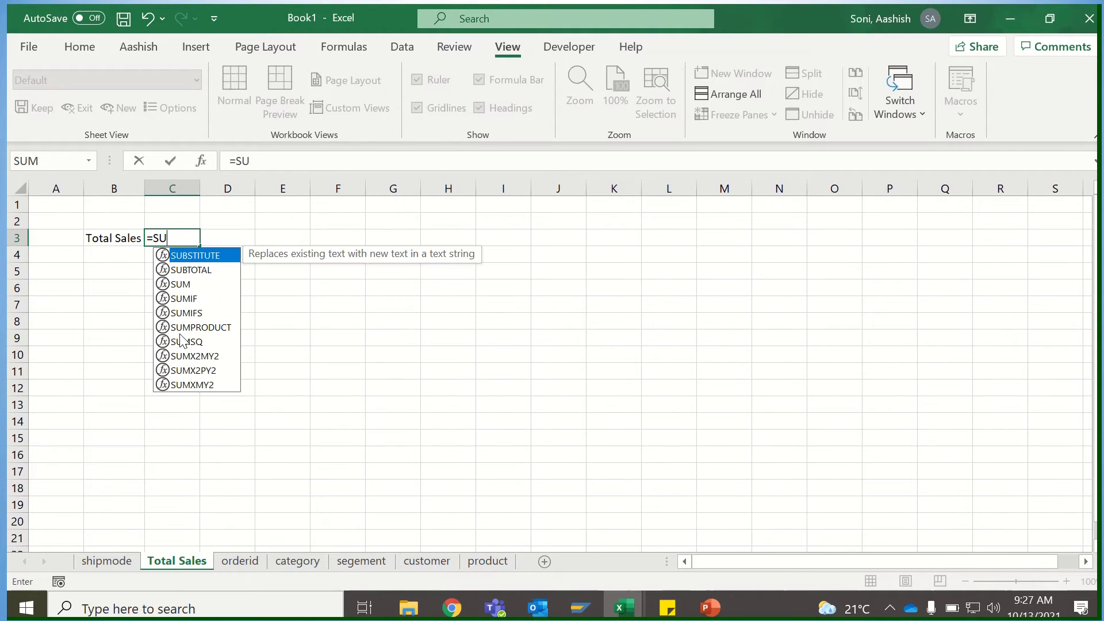
pyautogui.write('M(')
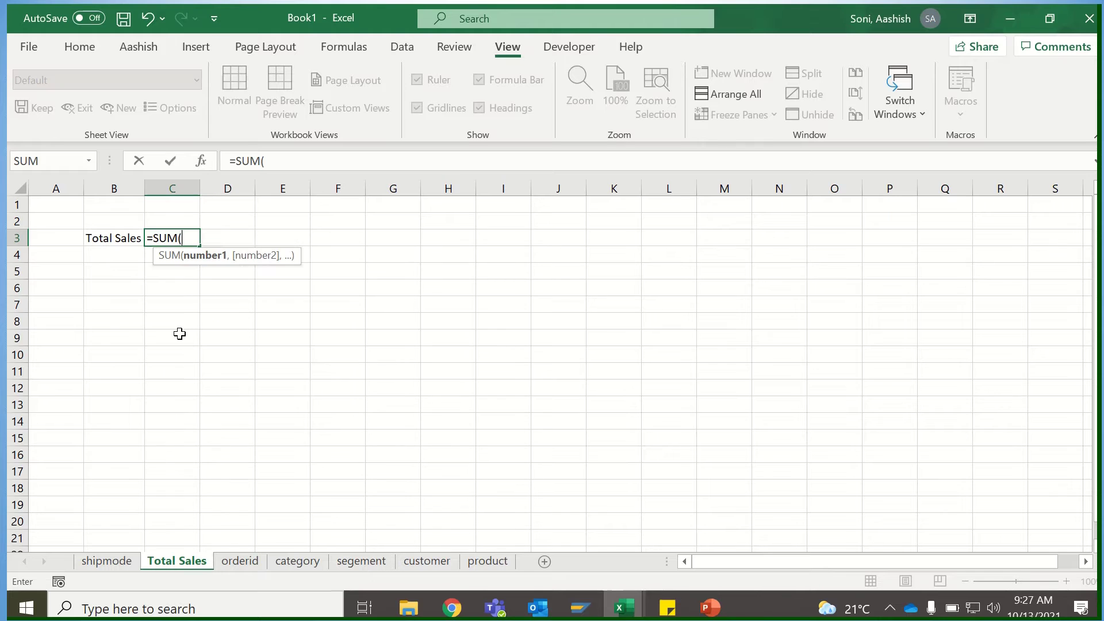
pyautogui.click(241, 566)
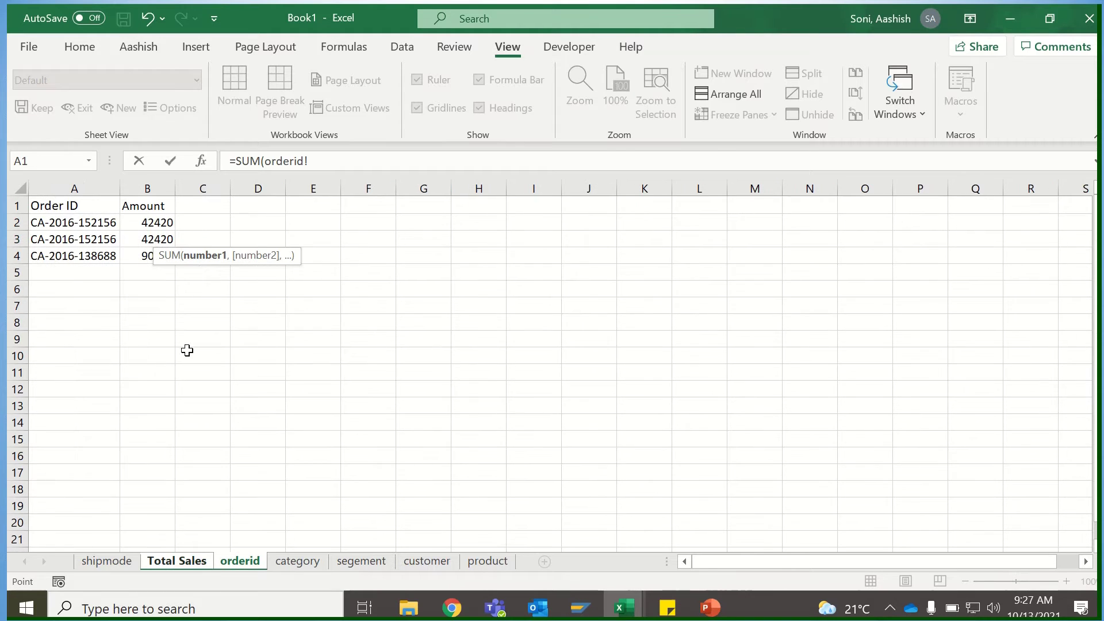
pyautogui.moveTo(150, 228); pyautogui.dragTo(150, 311)
pyautogui.moveTo(161, 383); pyautogui.dragTo(173, 477)
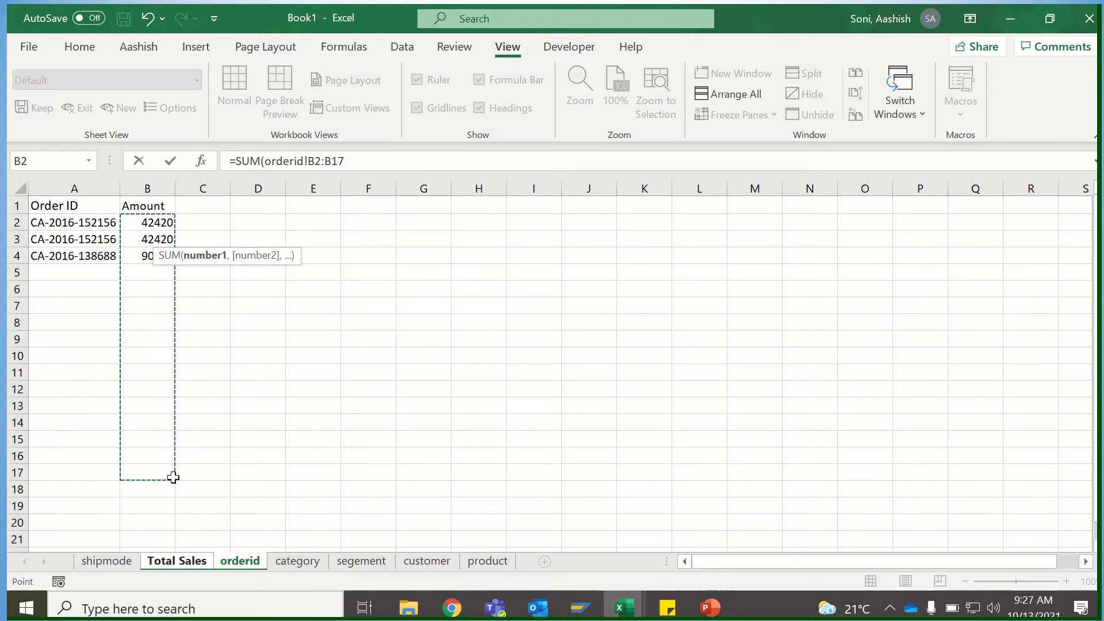
pyautogui.keyDown('shift'); pyautogui.click(492, 563); pyautogui.keyUp('shift')
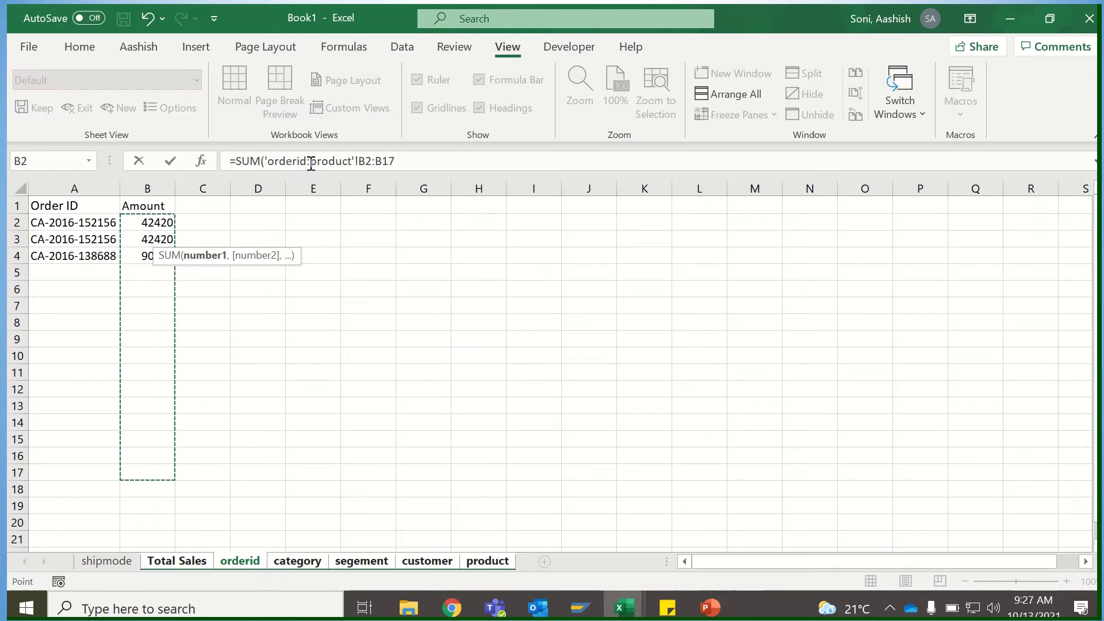
pyautogui.click(419, 159)
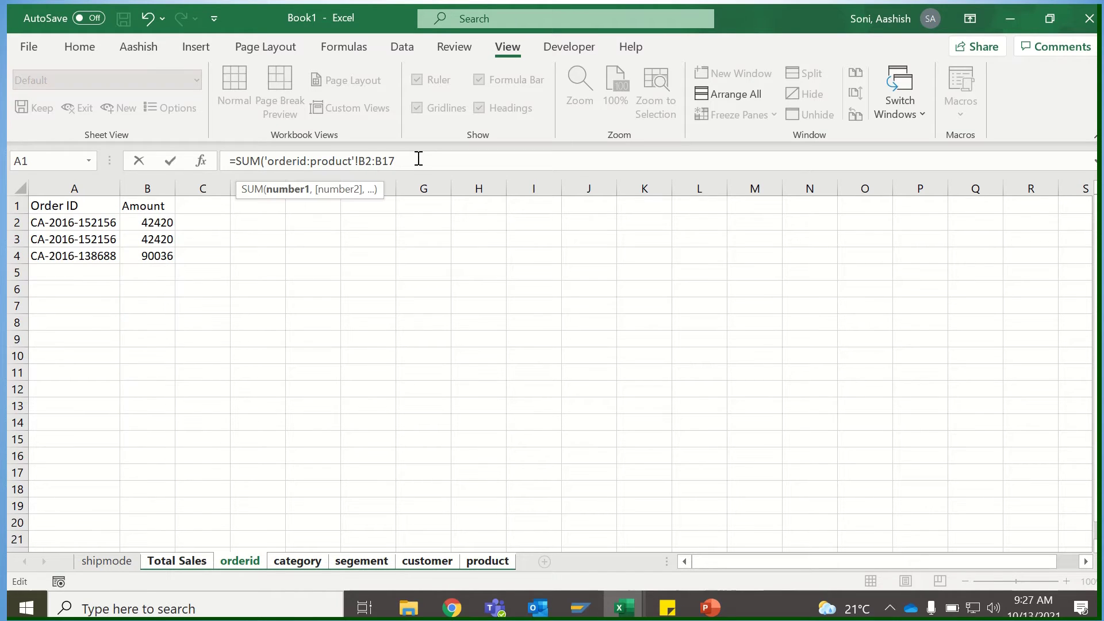
pyautogui.write(')')
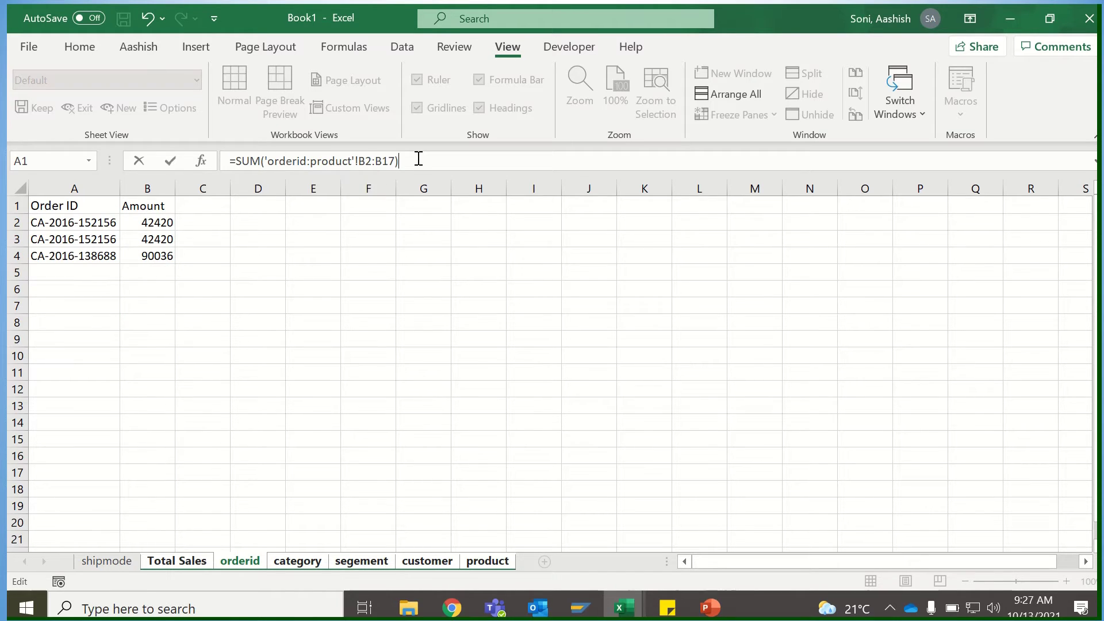
pyautogui.press('Return')
pyautogui.click(160, 236)
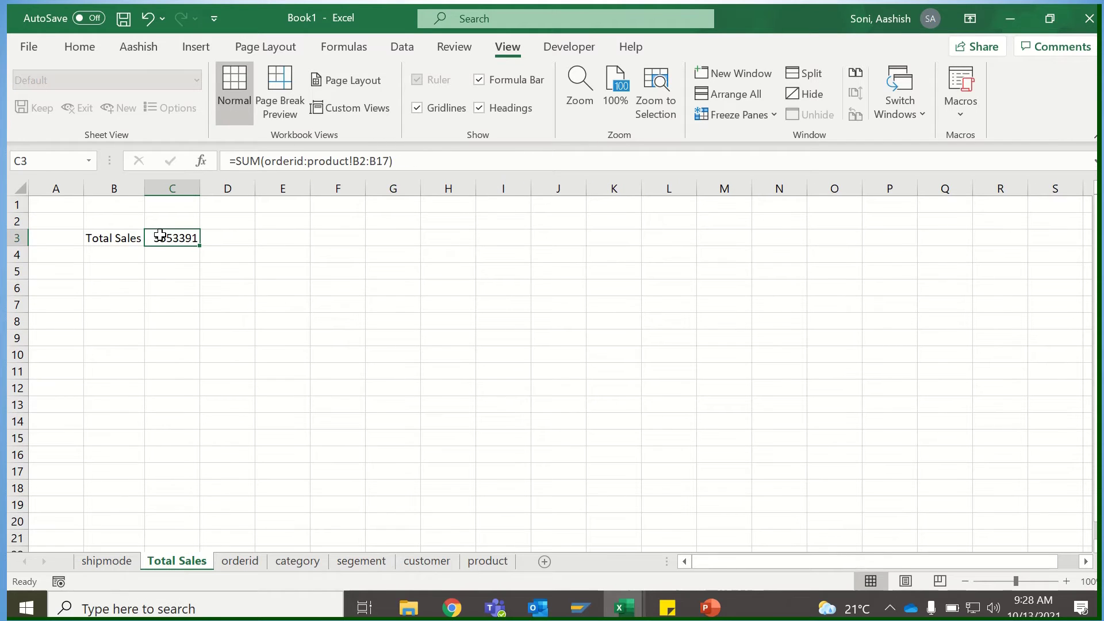
# Step: Review the orderid, category, segement, customer and product sheets covered by the total and return to Total Sales
pyautogui.click(264, 562)
pyautogui.click(311, 562)
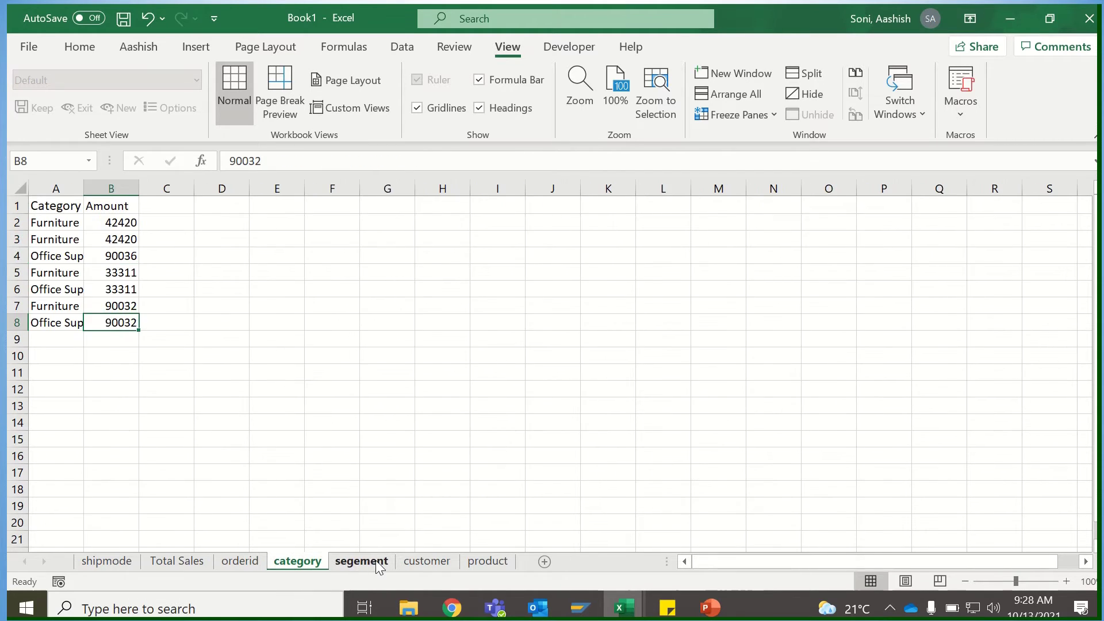
pyautogui.click(362, 562)
pyautogui.click(427, 562)
pyautogui.click(488, 562)
pyautogui.click(177, 561)
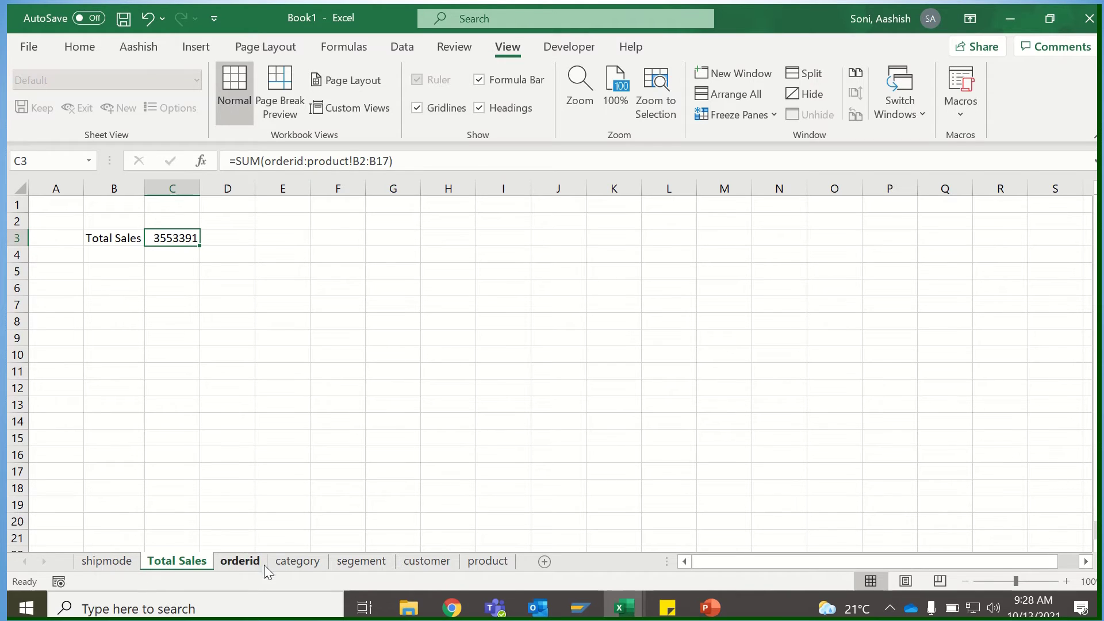
# Step: Move the shipmode sheet between category and segement and check the total in C3 of Total Sales
pyautogui.click(104, 562)
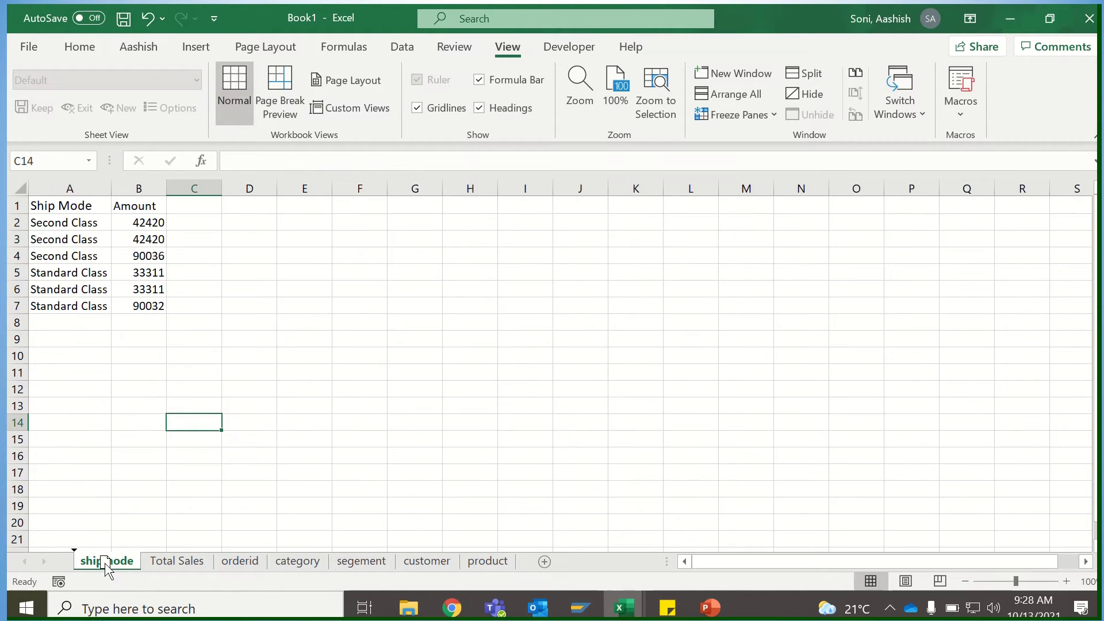
pyautogui.moveTo(105, 563)
pyautogui.mouseDown()
pyautogui.moveTo(184, 550)
pyautogui.moveTo(340, 559)
pyautogui.mouseUp()
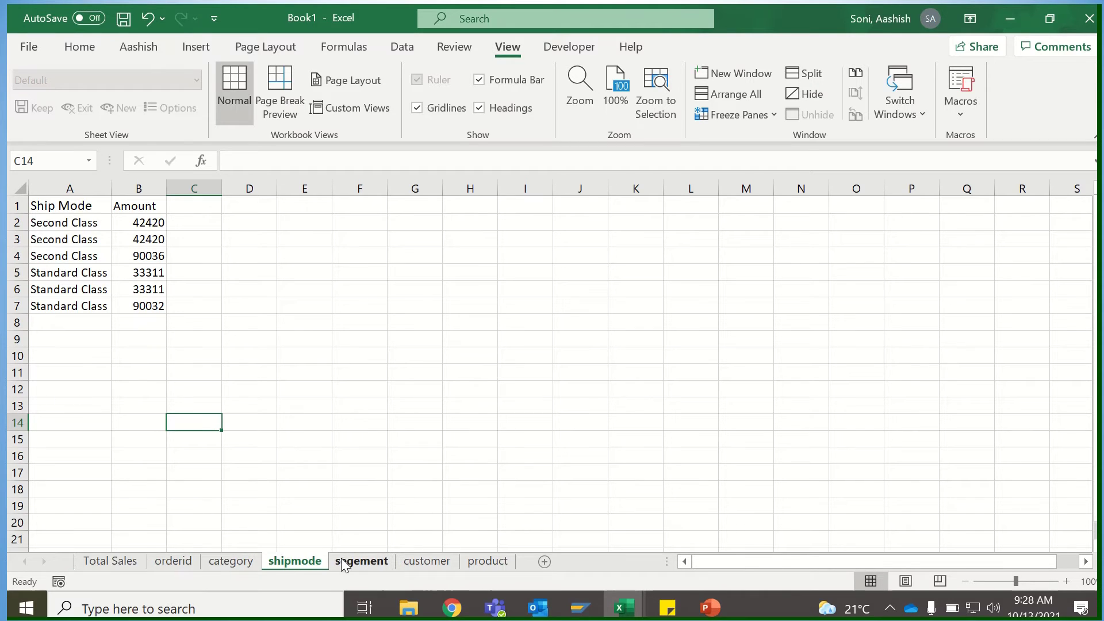
pyautogui.click(136, 564)
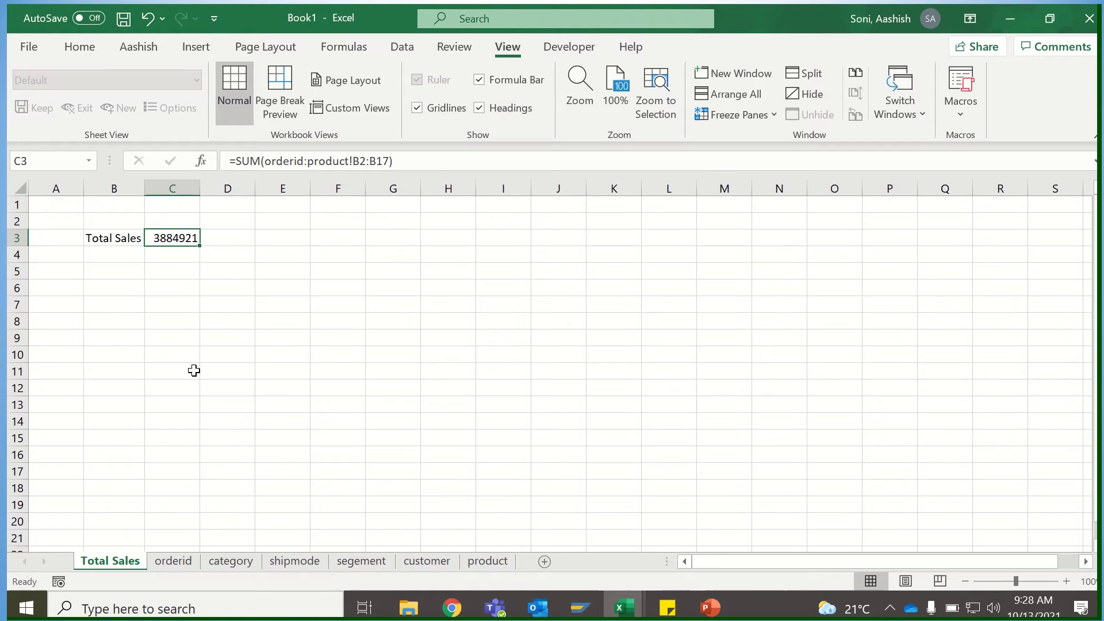
# Step: Re-enter the SUM in C3 of Total Sales so it adds B2:B17 across all sheets from orderid to product
pyautogui.write('=SUM(')
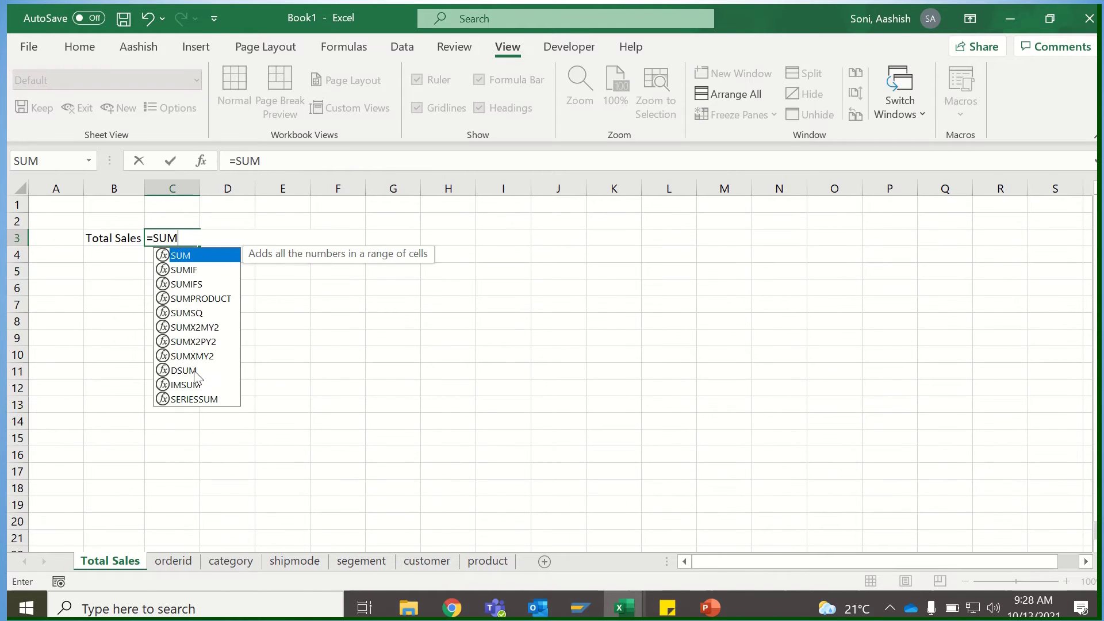
pyautogui.click(174, 561)
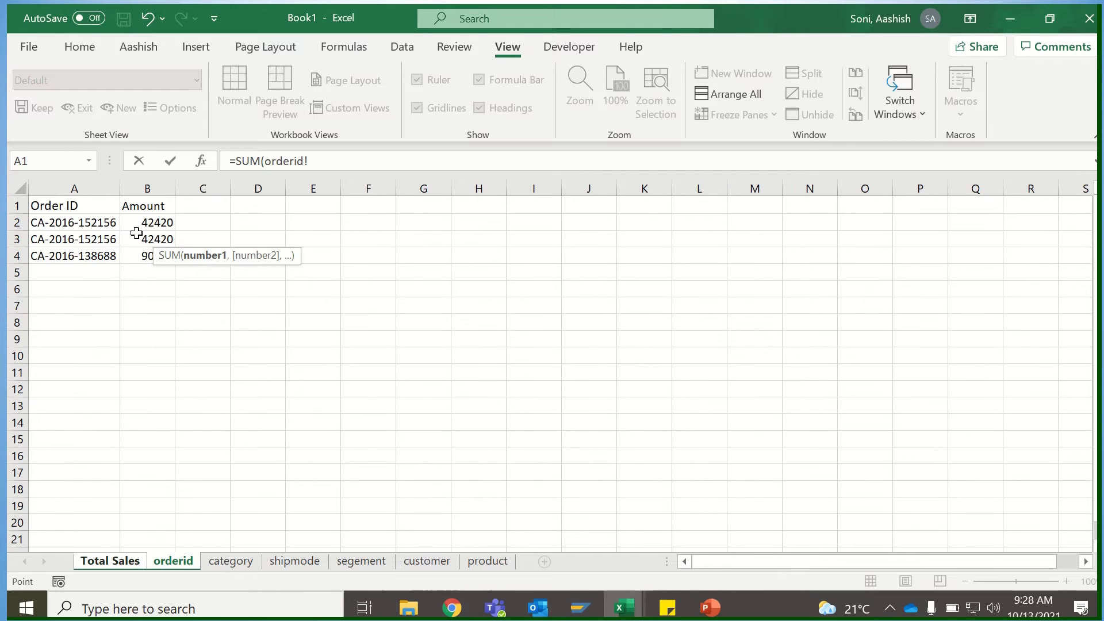
pyautogui.moveTo(141, 222); pyautogui.dragTo(168, 471)
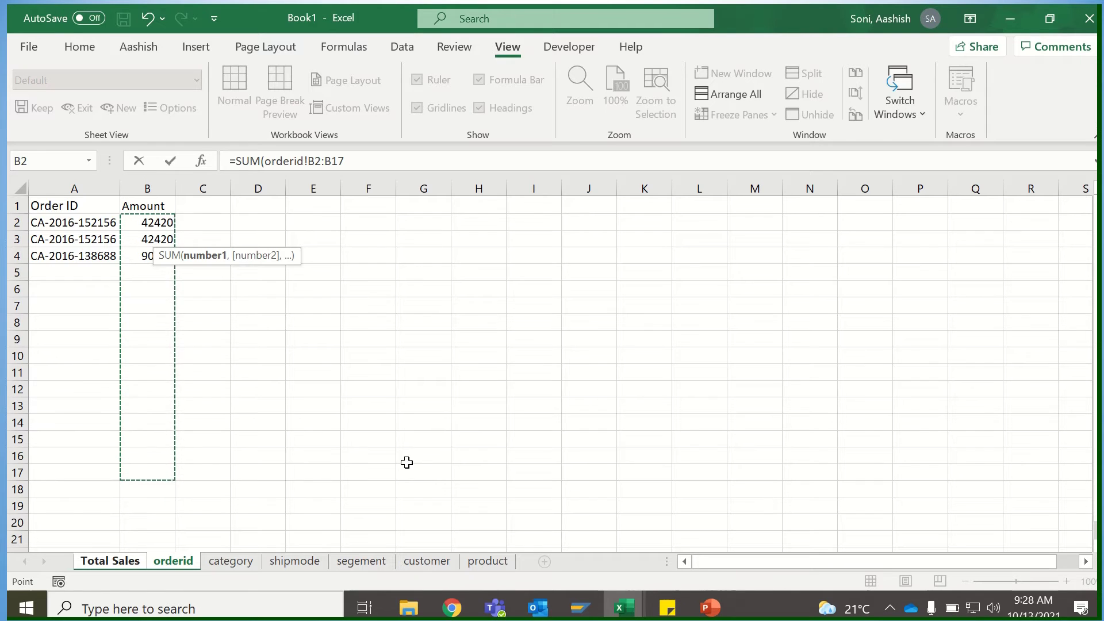
pyautogui.keyDown('shift'); pyautogui.click(503, 562); pyautogui.keyUp('shift')
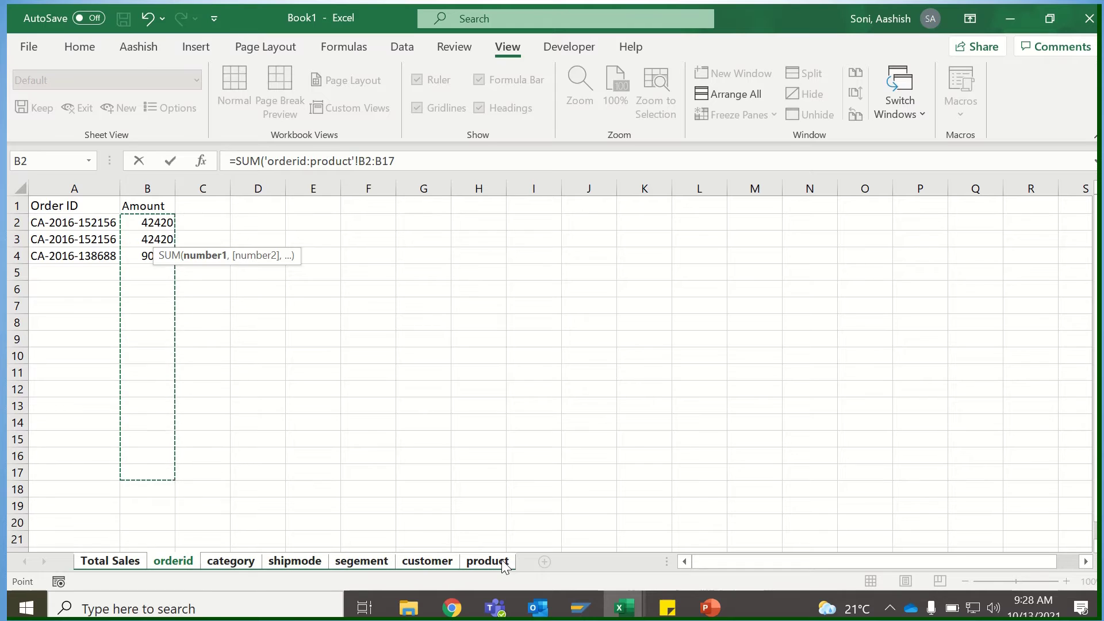
pyautogui.click(413, 161)
pyautogui.write(')')
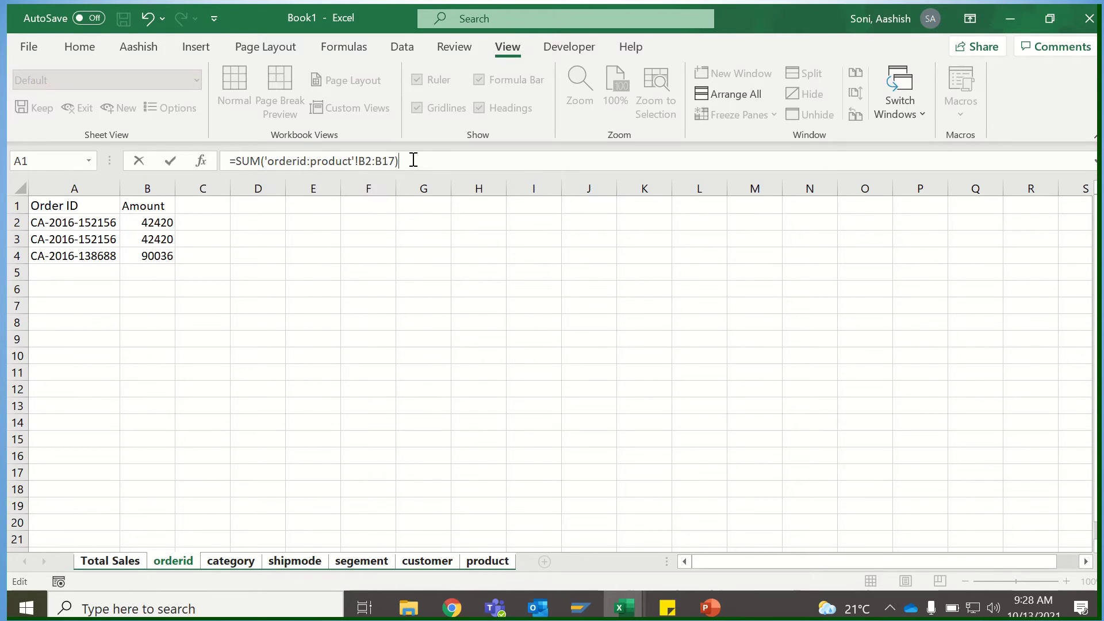
pyautogui.press('Return')
pyautogui.click(166, 237)
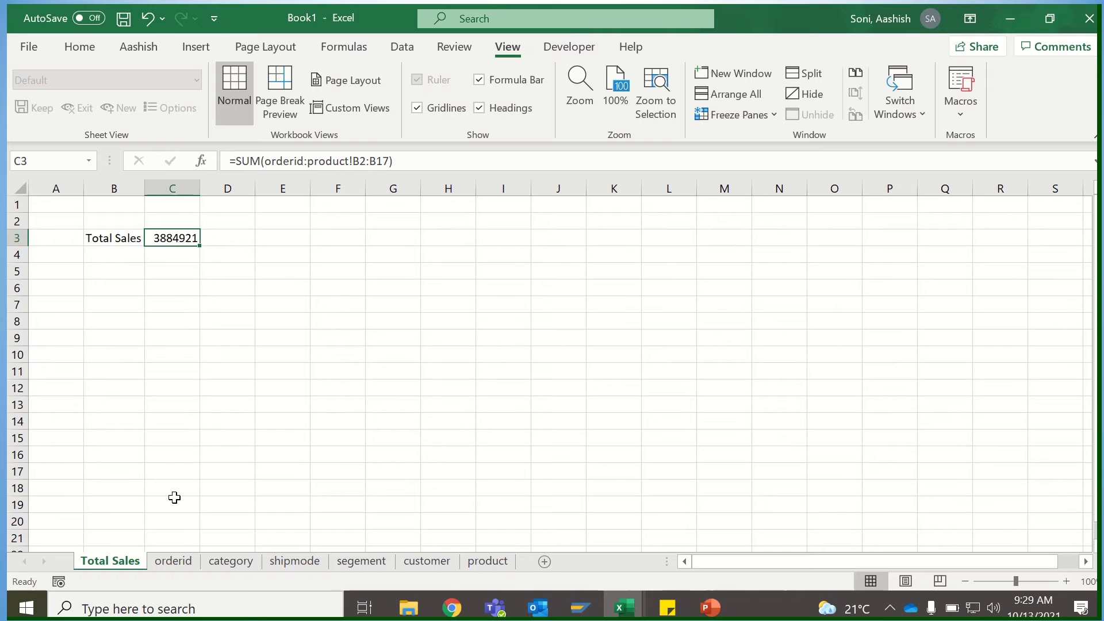
# Step: Review the orderid and category sheets included in the total and return to Total Sales
pyautogui.click(170, 559)
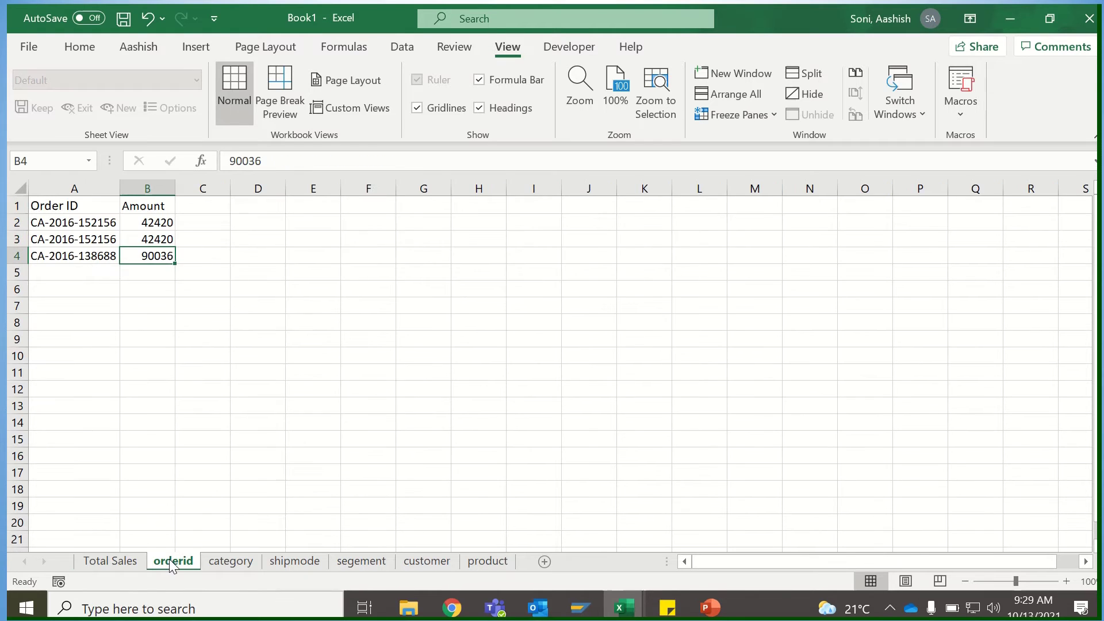
pyautogui.click(240, 561)
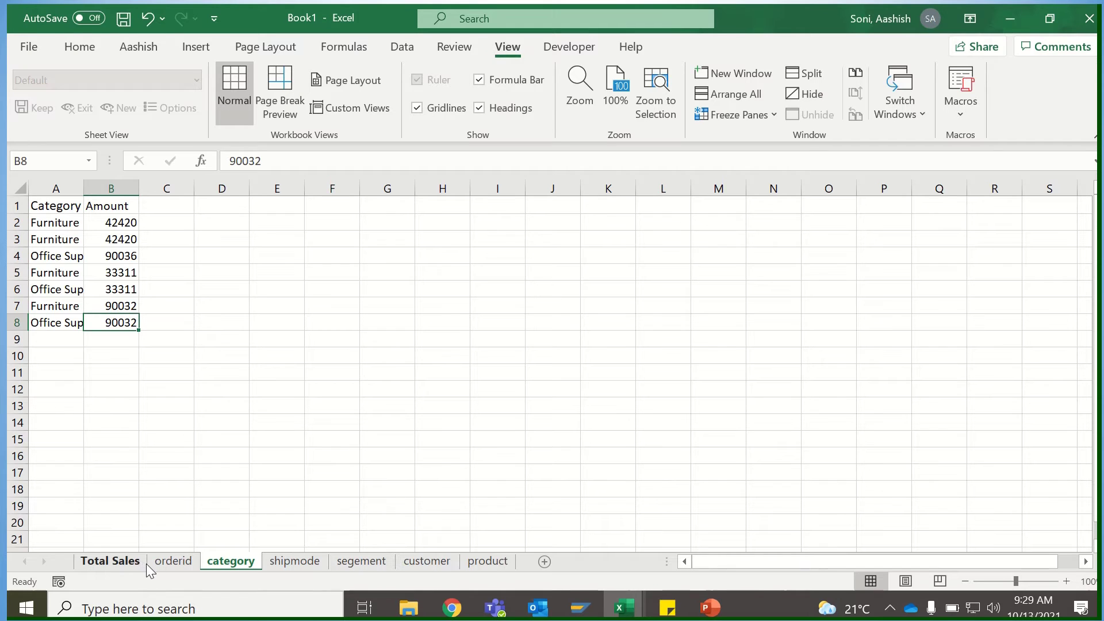
pyautogui.click(122, 563)
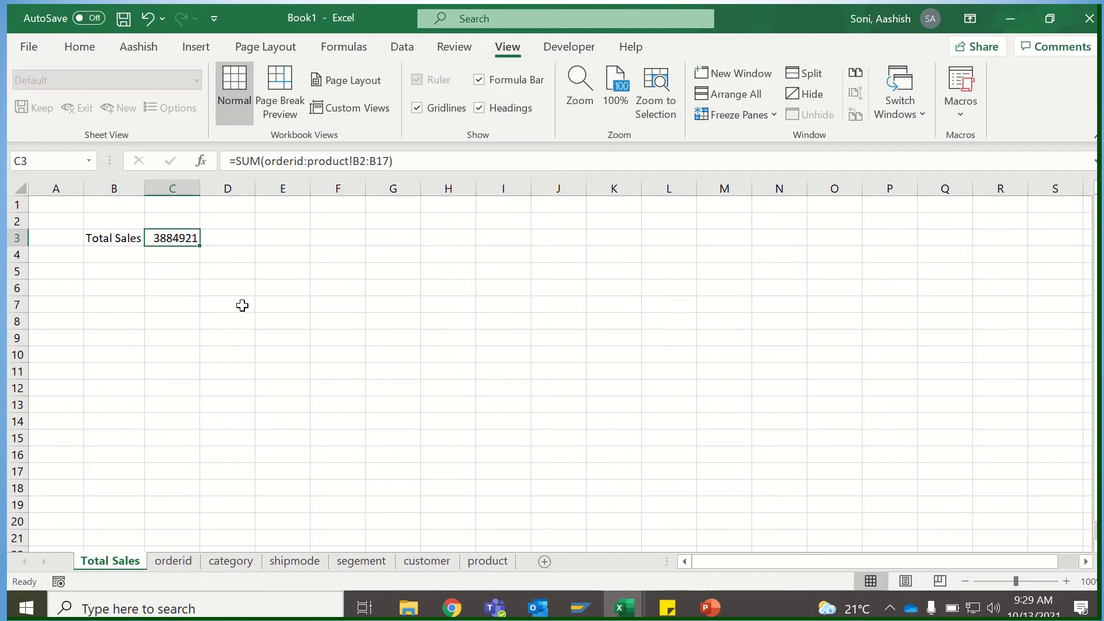
# Step: Switch to the Sample Store Data workbook and open the Trim function sheet at the first entry of the second Customer ID list
pyautogui.click(624, 606)
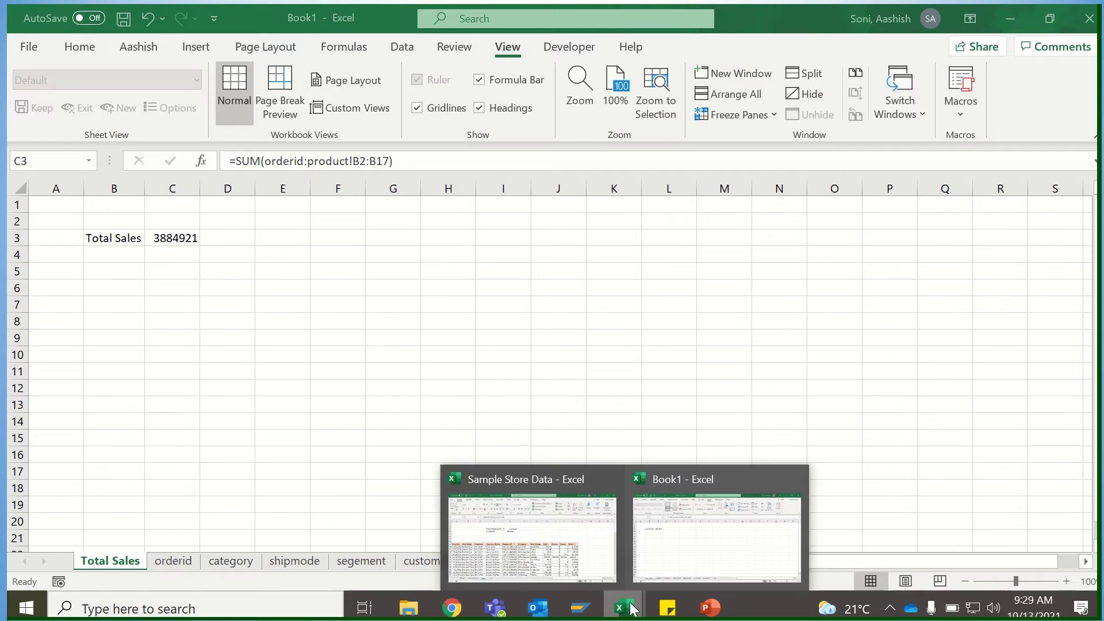
pyautogui.click(555, 523)
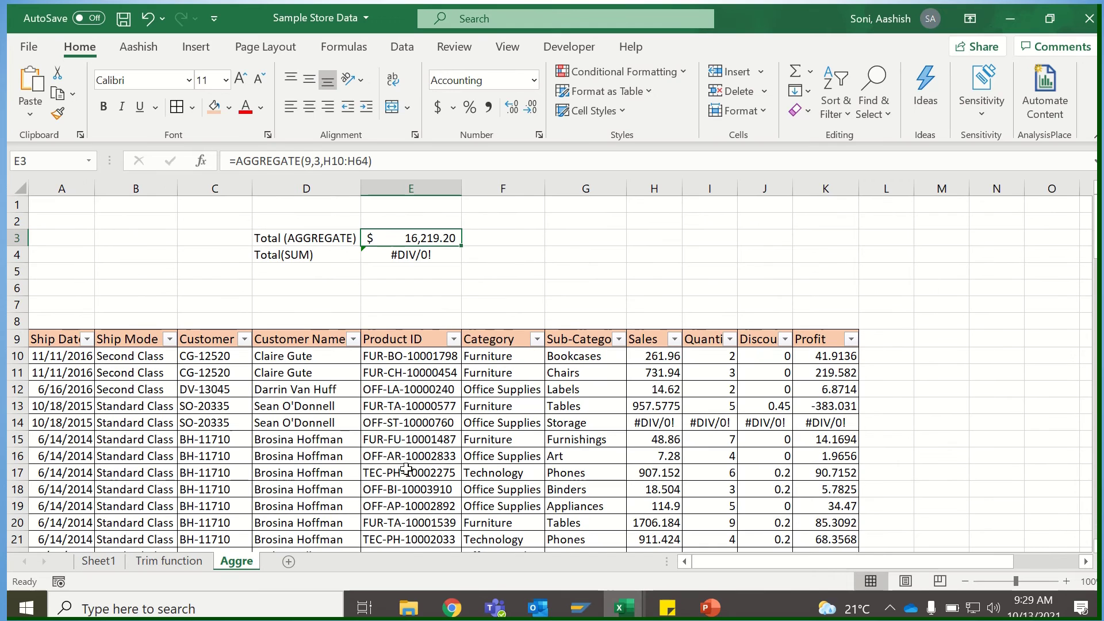
pyautogui.click(169, 560)
pyautogui.click(271, 344)
pyautogui.press('Up')
pyautogui.press('Up')
pyautogui.press('Up')
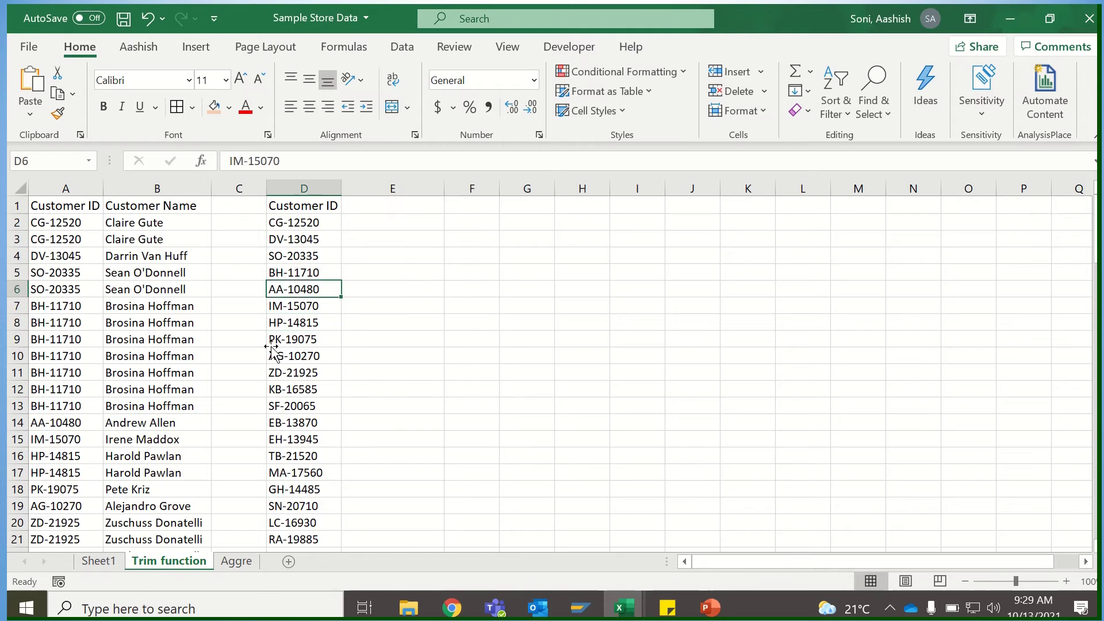
pyautogui.hotkey('ctrl', 'Up')
pyautogui.press('Down')
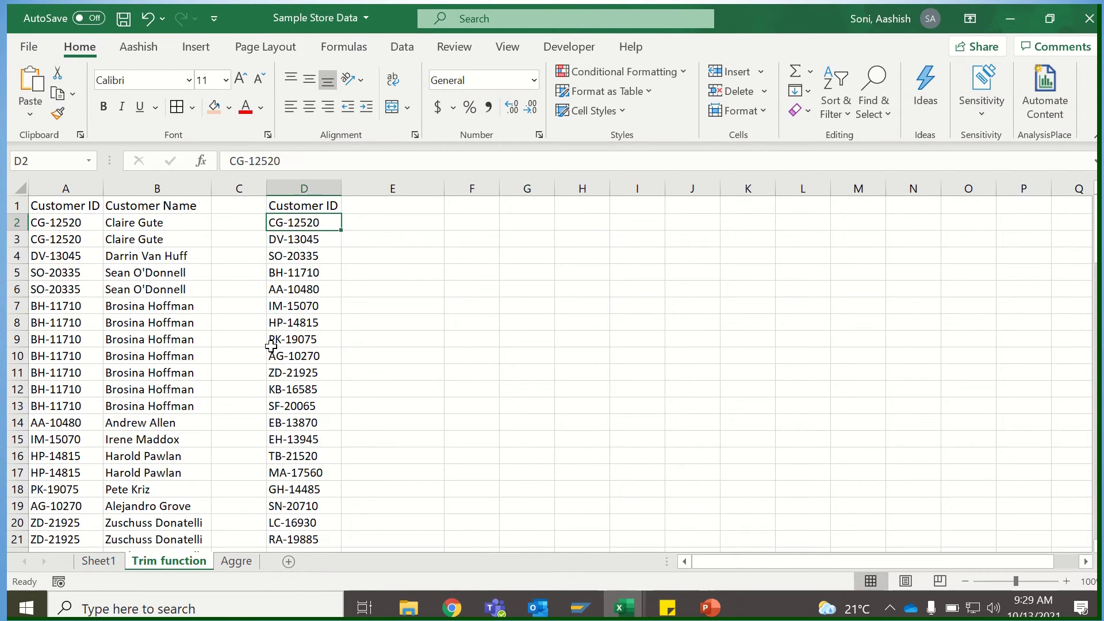
# Step: Examine the Customer ID and Customer Name table in columns A:B and the separate Customer ID list in D2:D49
pyautogui.moveTo(84, 185); pyautogui.dragTo(150, 207)
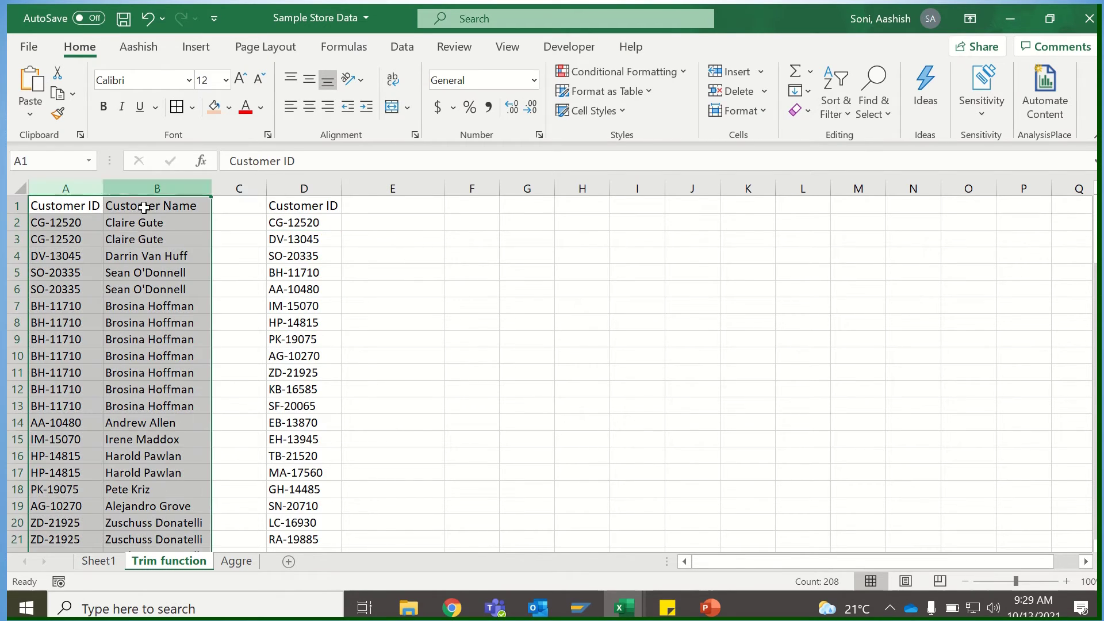
pyautogui.click(147, 223)
pyautogui.click(298, 188)
pyautogui.click(311, 255)
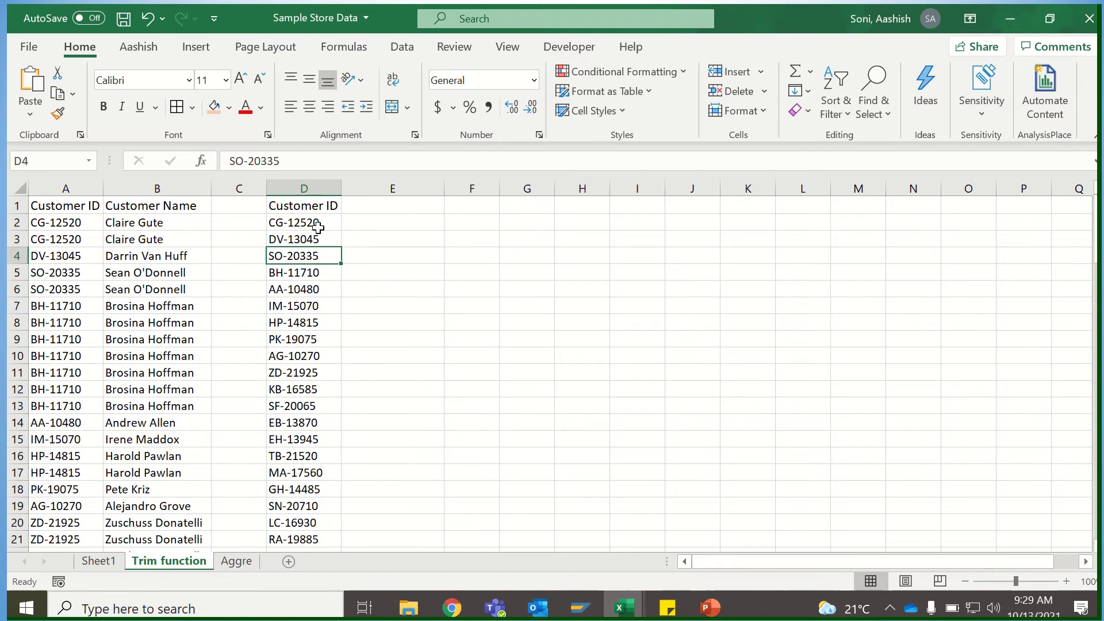
pyautogui.click(366, 226)
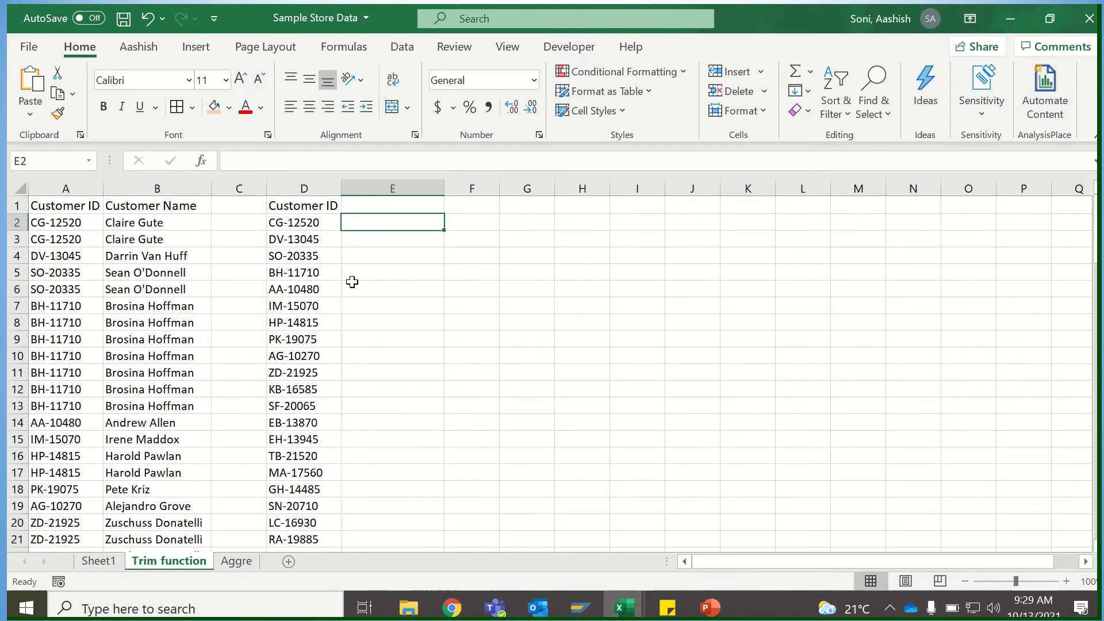
pyautogui.moveTo(70, 225); pyautogui.dragTo(134, 242)
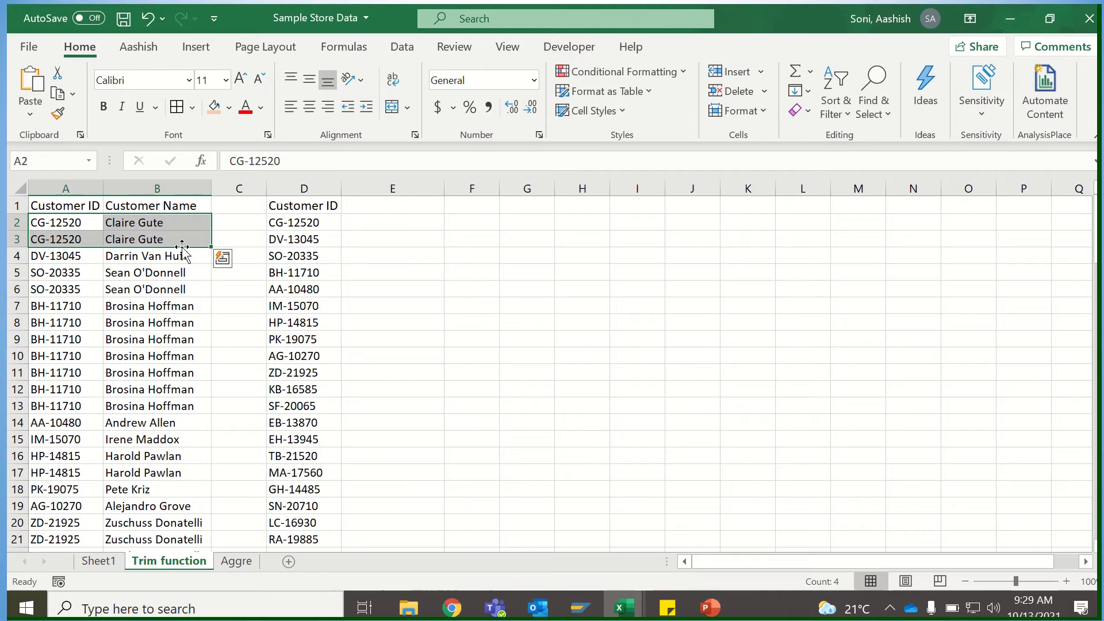
pyautogui.moveTo(281, 224); pyautogui.dragTo(313, 508)
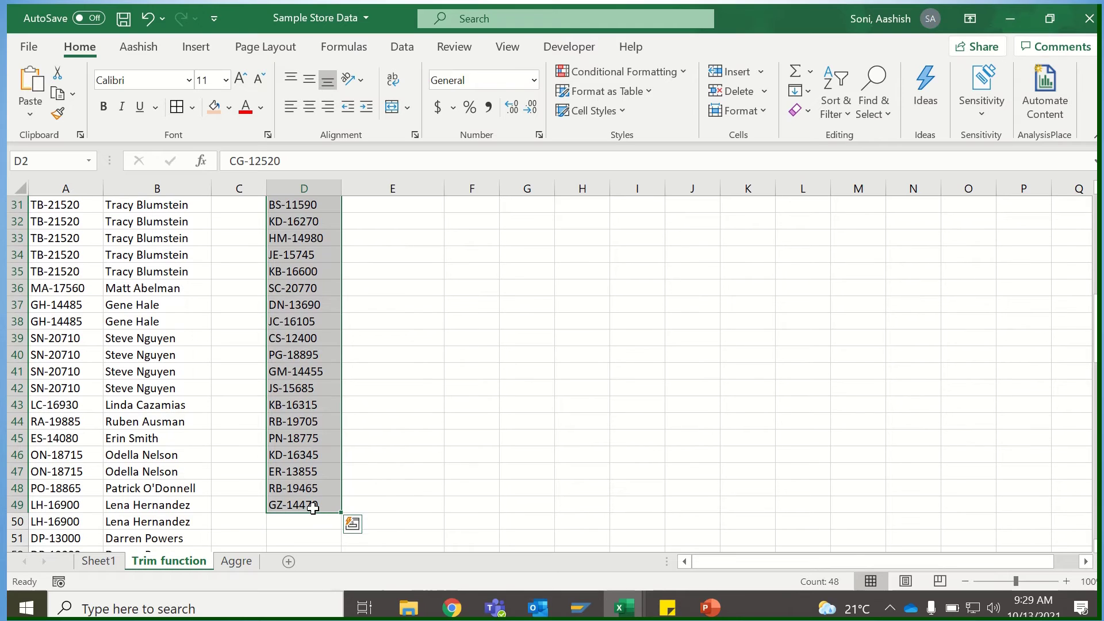
pyautogui.press('Up')
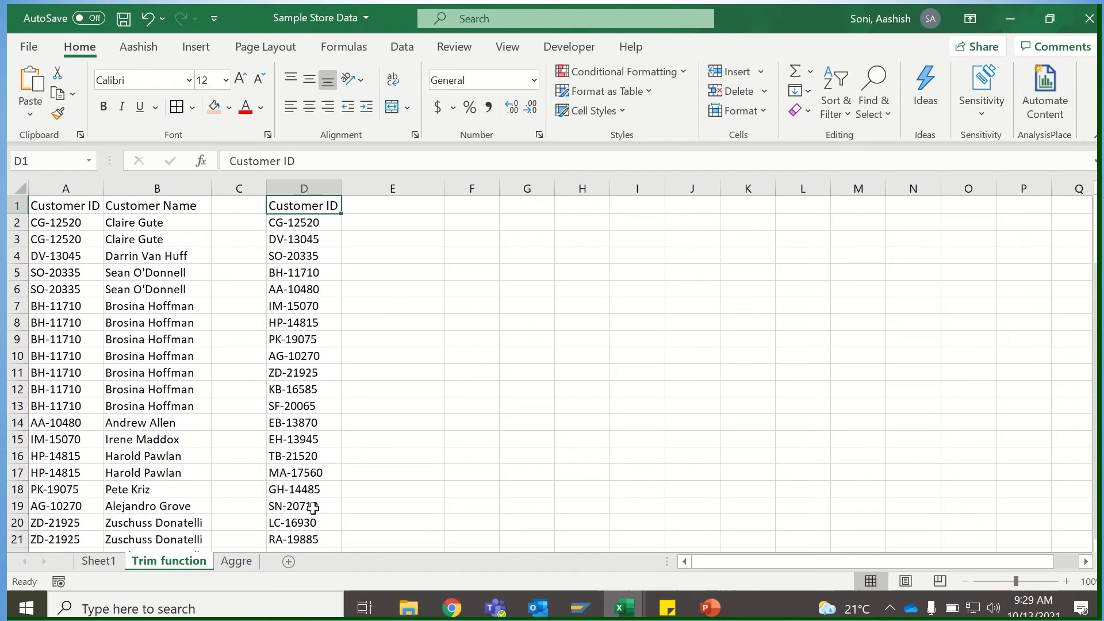
pyautogui.press('Down')
pyautogui.press('Right')
pyautogui.press('Up')
pyautogui.press('Down')
pyautogui.press('Up')
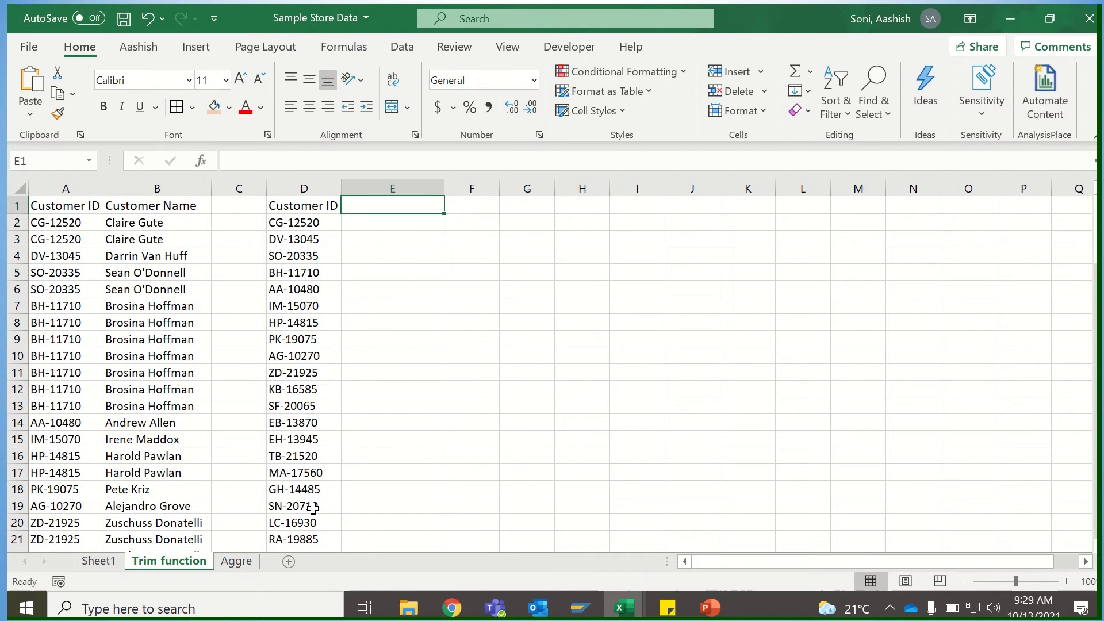
# Step: Enter a VLOOKUP in E2 that looks up D2 in $A$1:$B$104 and returns column 2 with an exact match
pyautogui.press('Down')
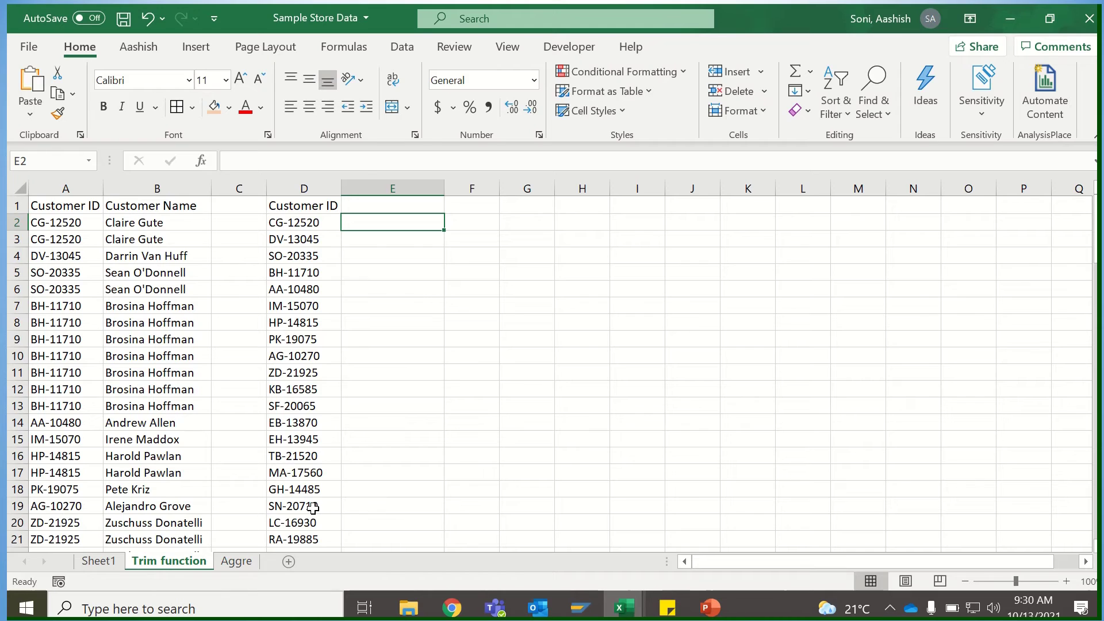
pyautogui.write('=vl')
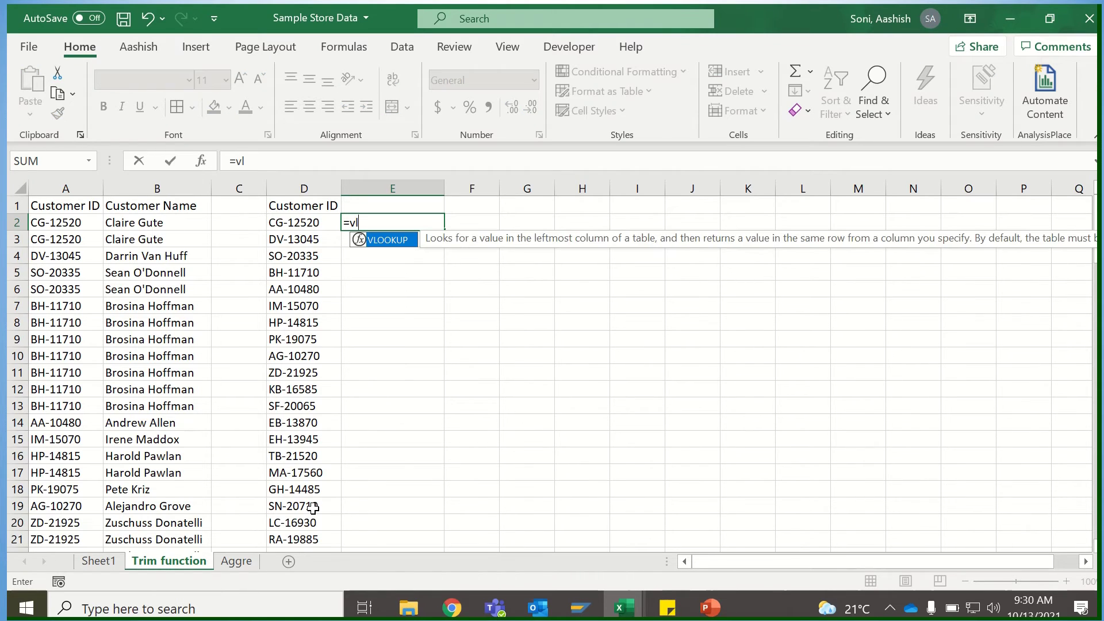
pyautogui.press('Tab')
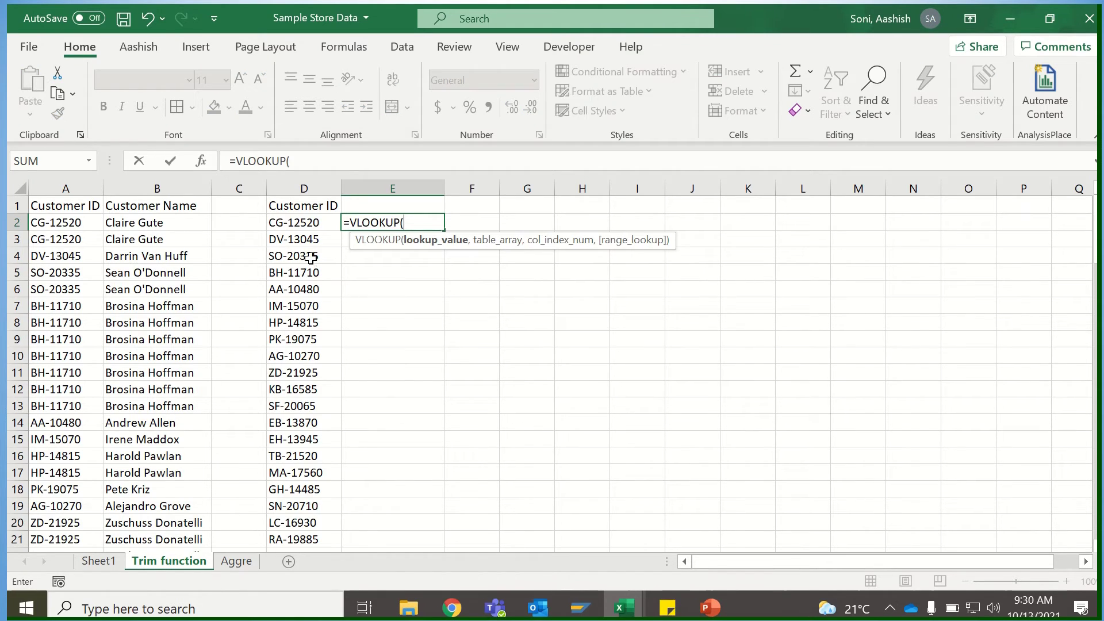
pyautogui.click(315, 219)
pyautogui.write(',')
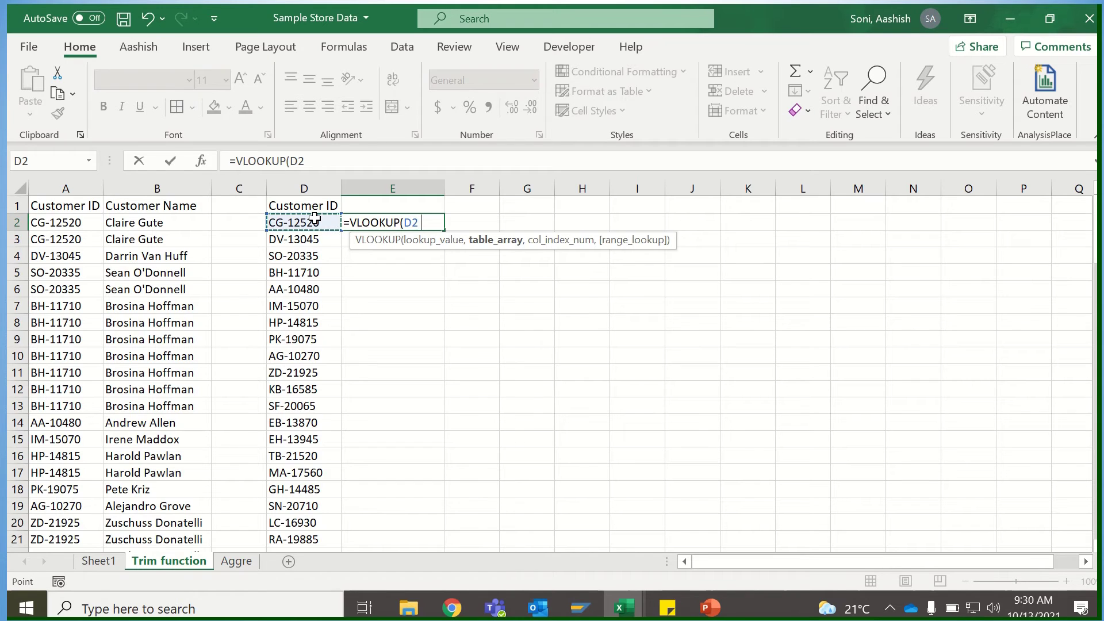
pyautogui.click(80, 209)
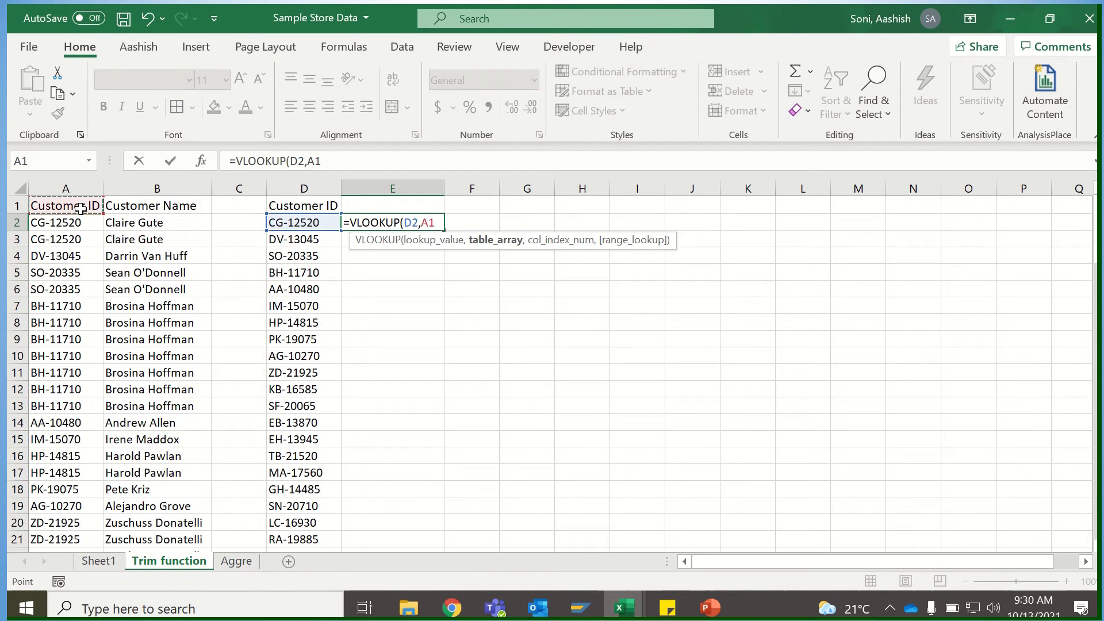
pyautogui.hotkey('ctrl', 'shift', 'Right')
pyautogui.hotkey('ctrl', 'shift', 'Down')
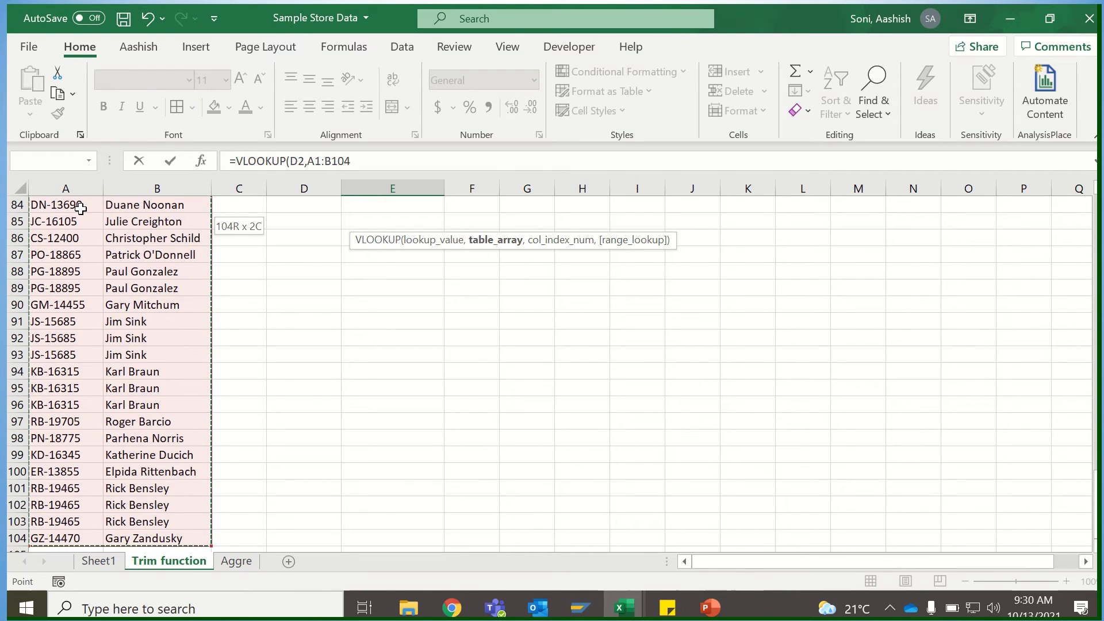
pyautogui.press('F4')
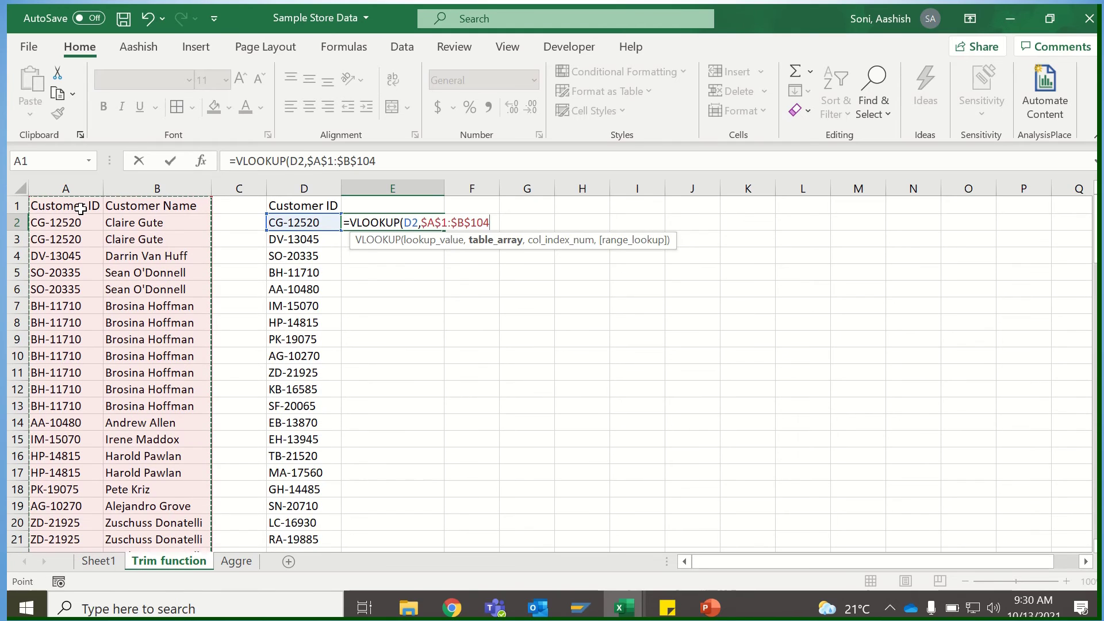
pyautogui.write(',')
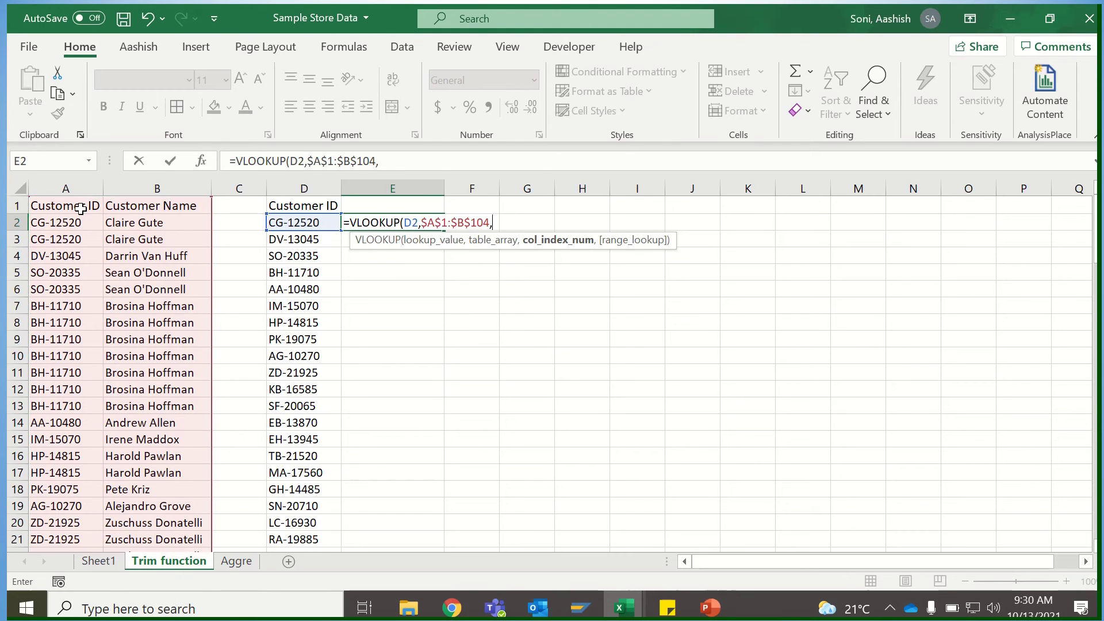
pyautogui.write('2,')
pyautogui.press('Down')
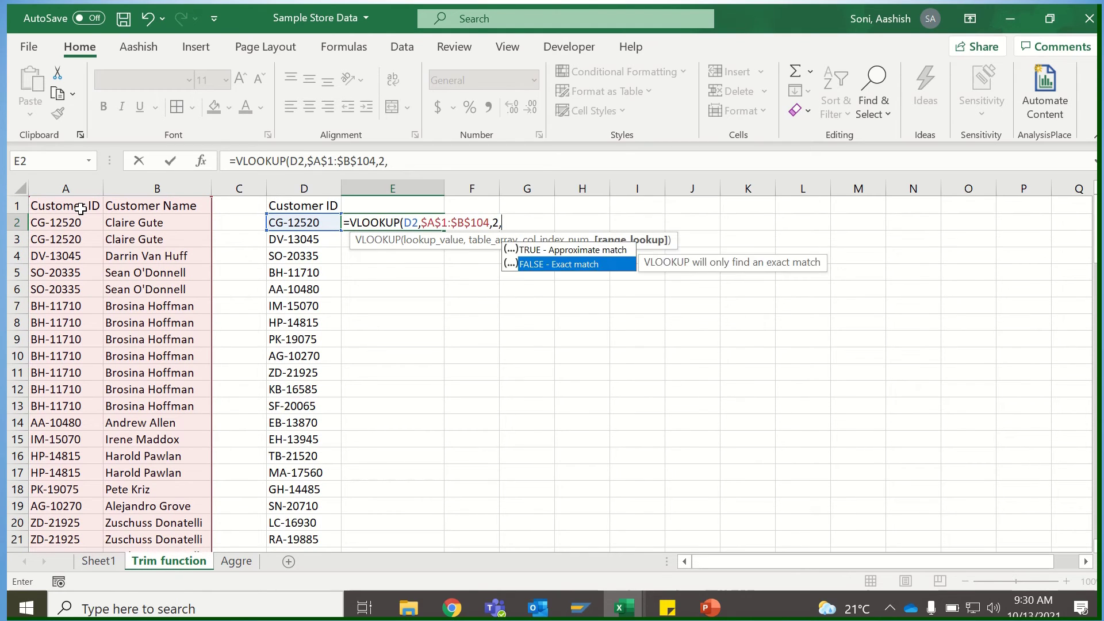
pyautogui.press('Tab')
pyautogui.press('Return')
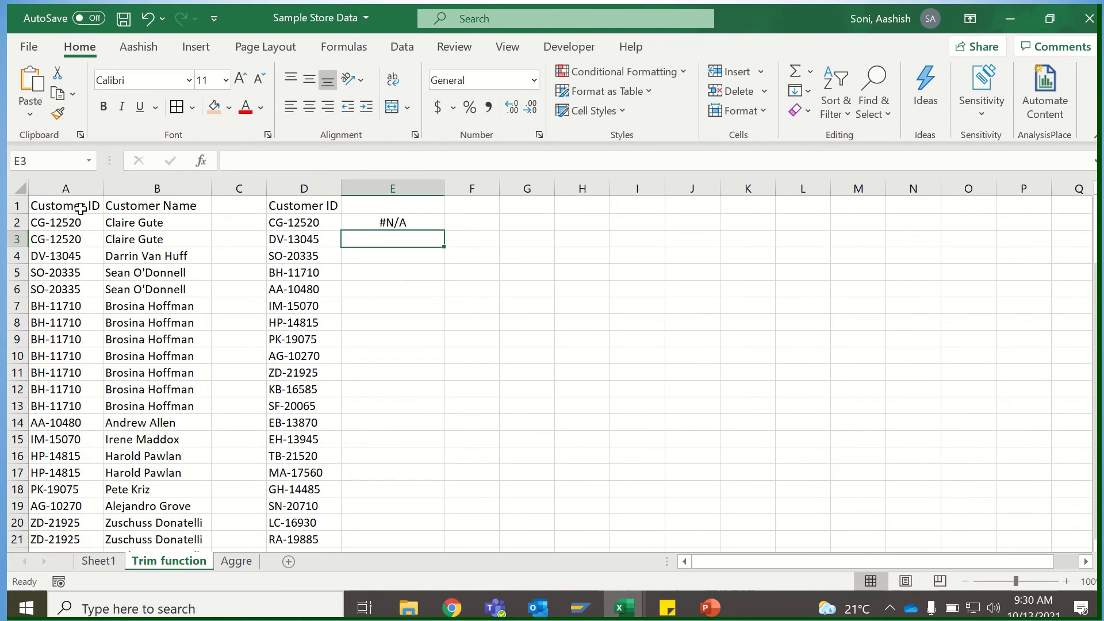
# Step: Fill the VLOOKUP from E2 down column E for the whole Customer ID list and check the copied formulas
pyautogui.click(393, 223)
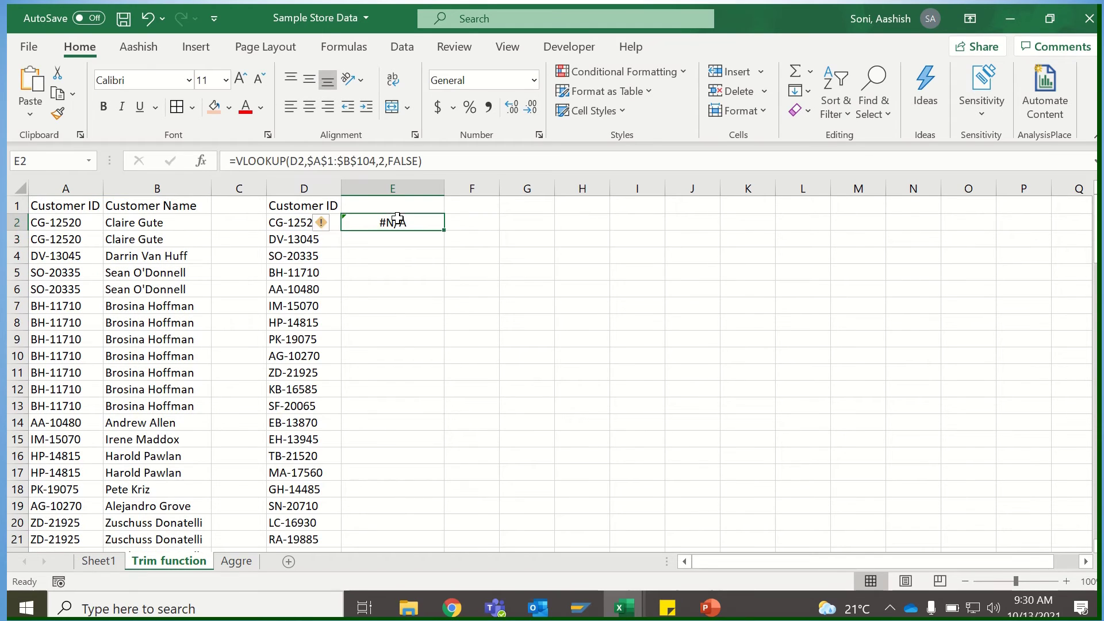
pyautogui.doubleClick(447, 233)
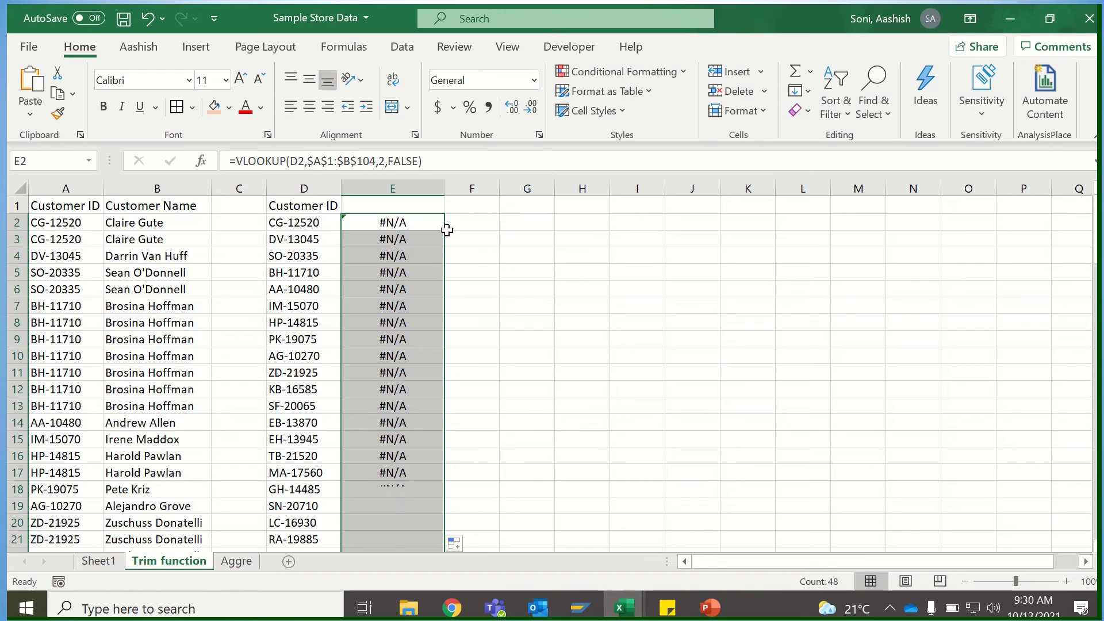
pyautogui.click(380, 293)
pyautogui.press('Down')
pyautogui.press('Down')
pyautogui.press('Down')
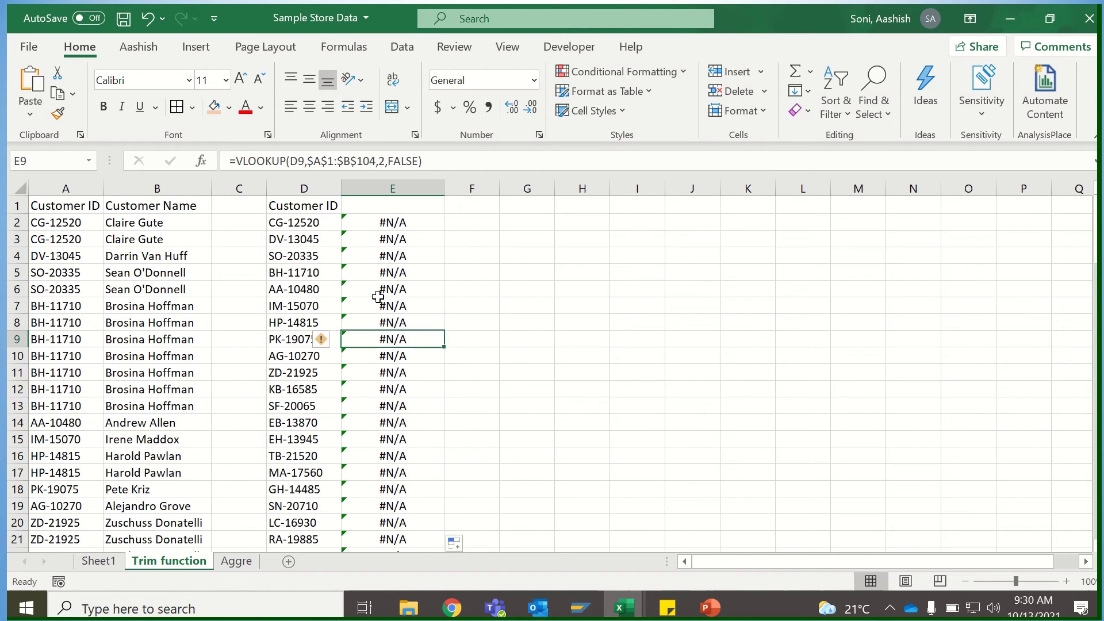
# Step: Review the lookup results in column E back up to row 1 and inspect the source Customer ID in A2
pyautogui.press('Up')
pyautogui.press('Up')
pyautogui.press('Up')
pyautogui.press('Up')
pyautogui.press('Up')
pyautogui.press('Up')
pyautogui.press('Up')
pyautogui.press('Up')
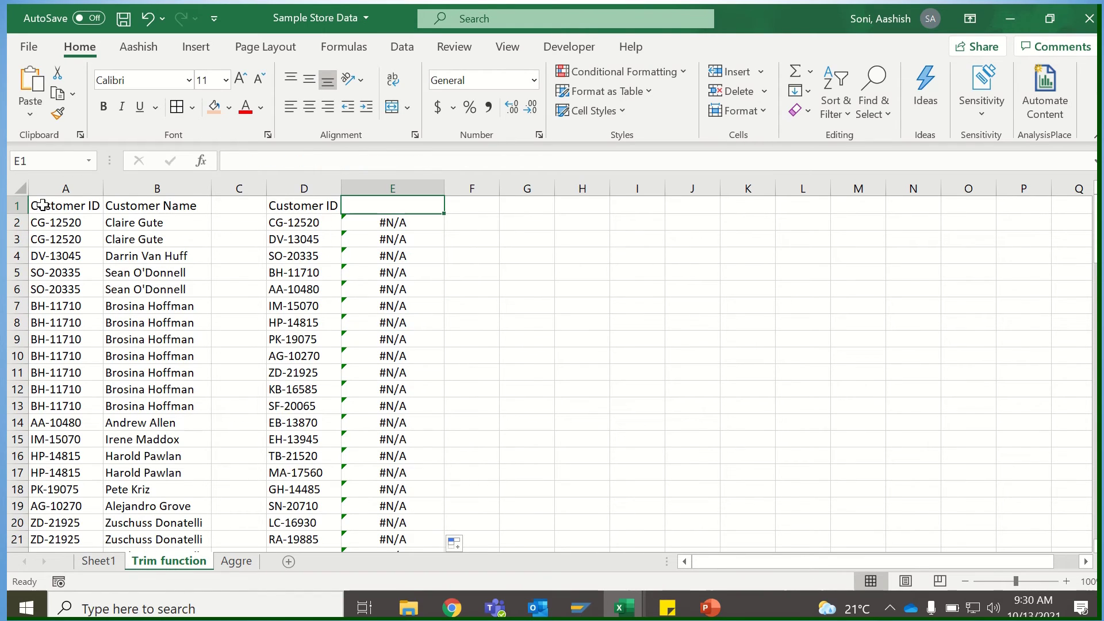
pyautogui.click(49, 224)
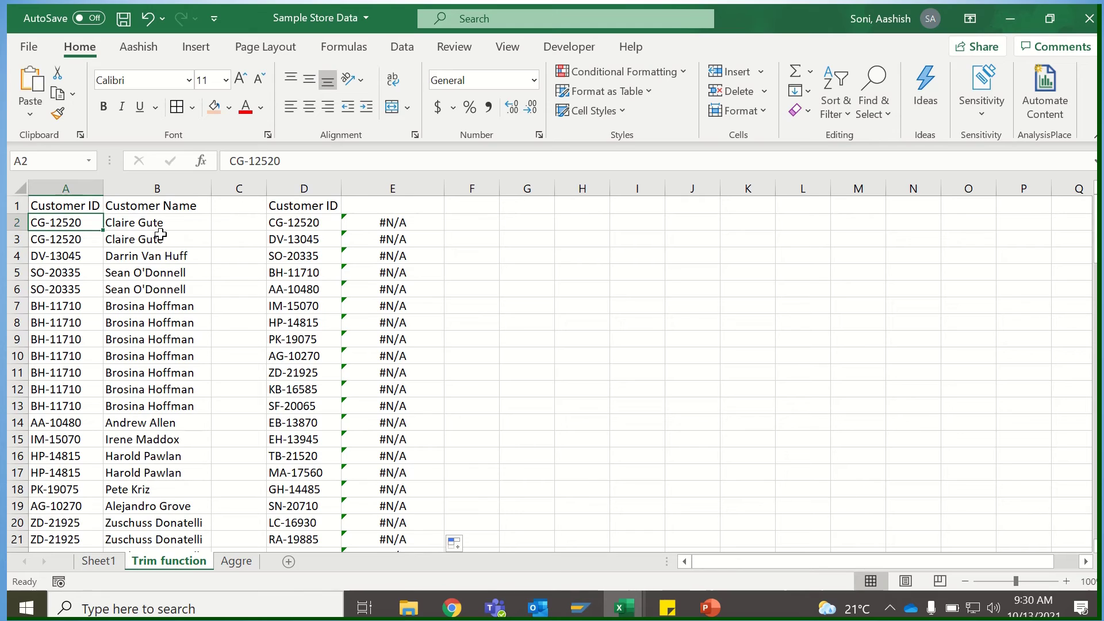
# Step: Compare the stored Customer ID text in A2 with the IDs in D2, D4, D5 and D7 for trailing spaces
pyautogui.click(295, 161)
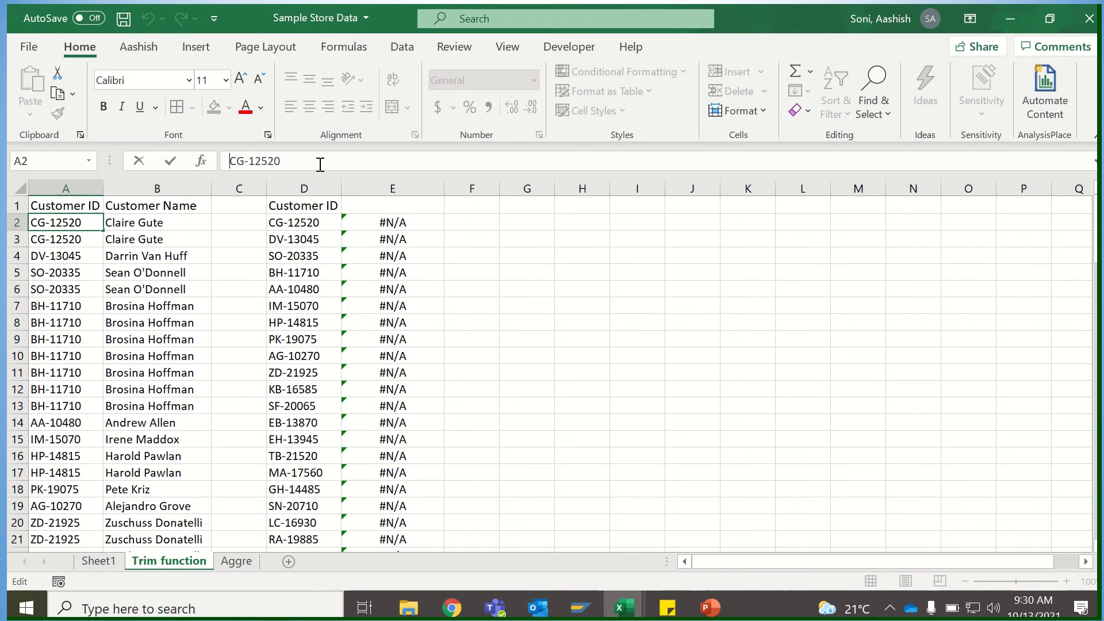
pyautogui.click(301, 219)
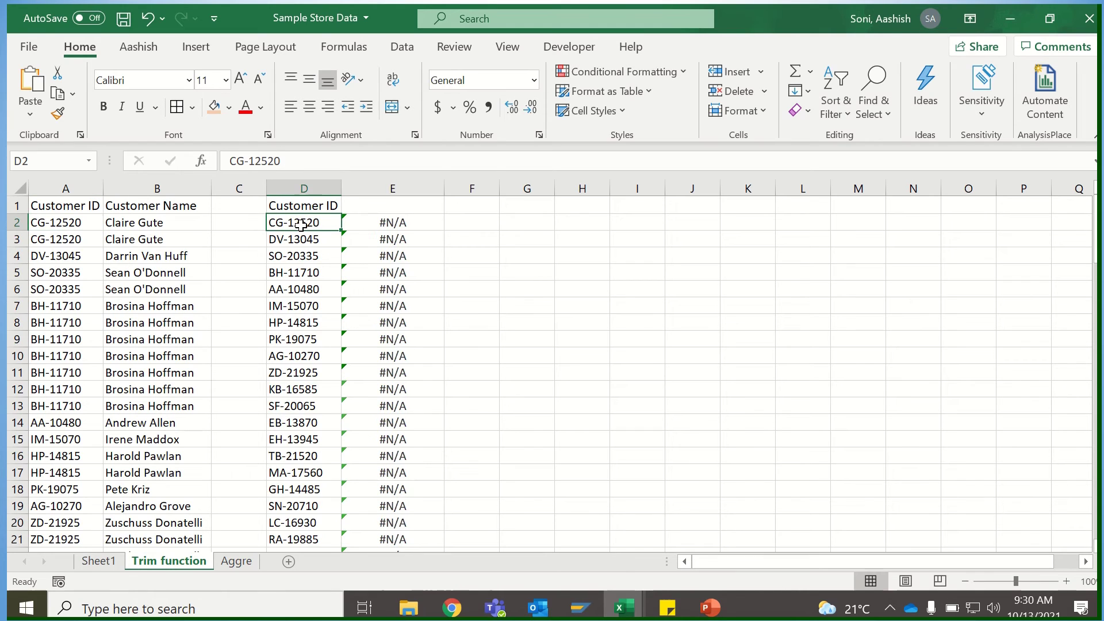
pyautogui.click(294, 160)
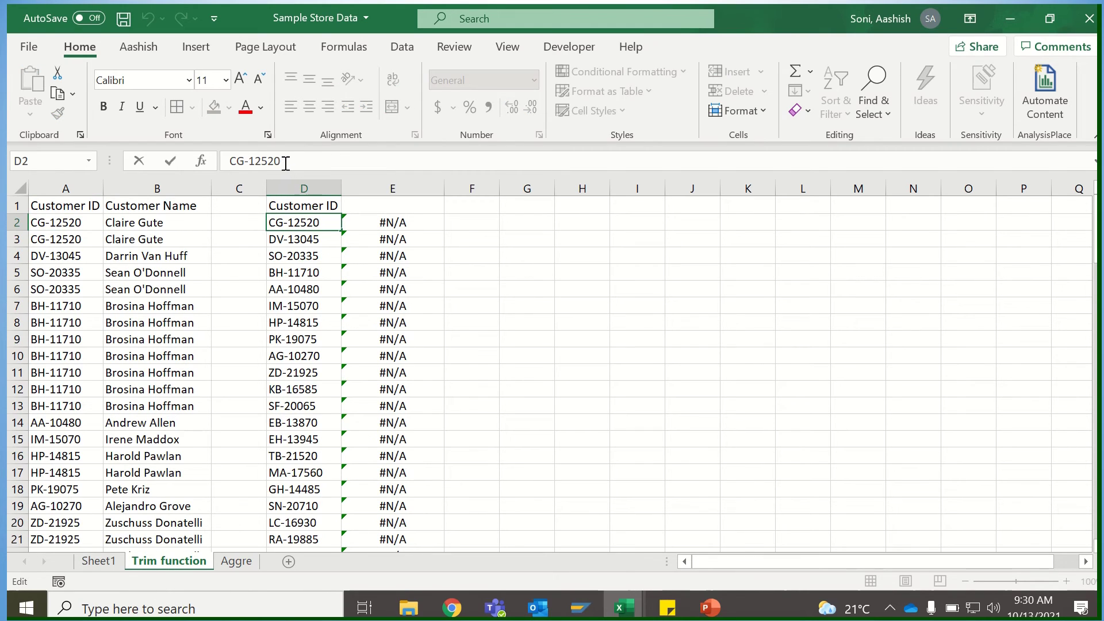
pyautogui.click(311, 256)
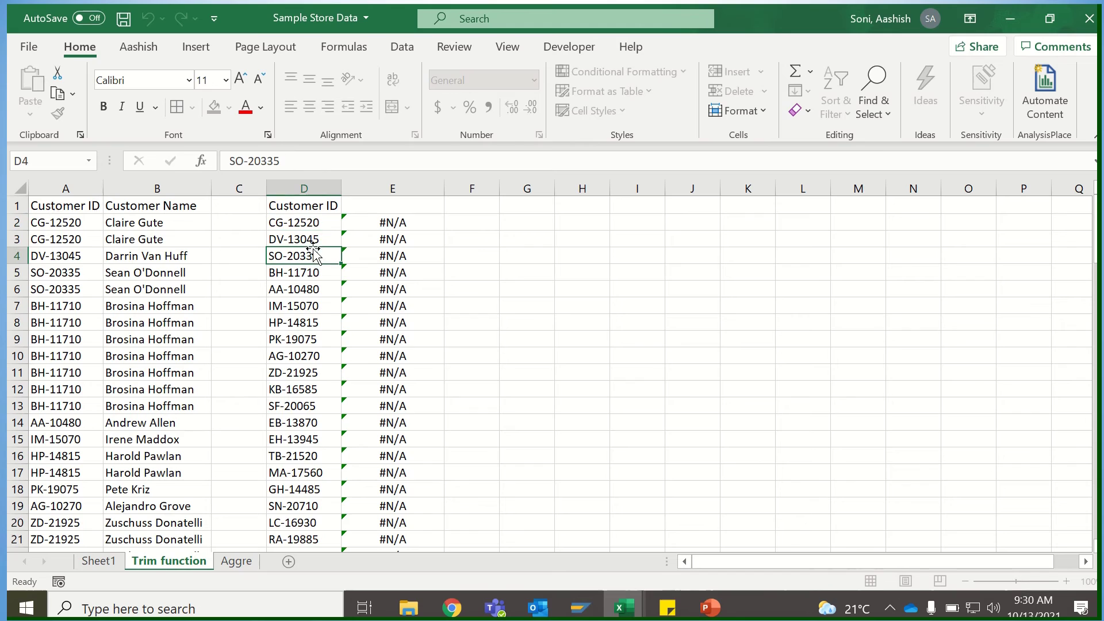
pyautogui.click(286, 161)
pyautogui.click(310, 274)
pyautogui.click(308, 305)
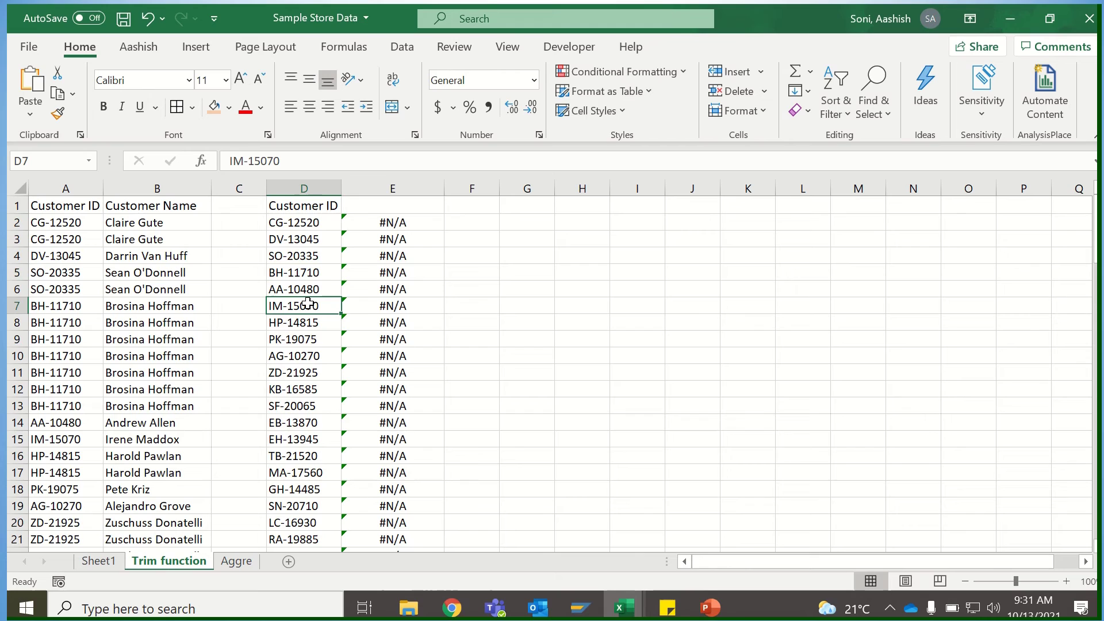
# Step: Remove the trailing space from the Customer IDs in D9 and D10
pyautogui.click(309, 341)
pyautogui.click(289, 166)
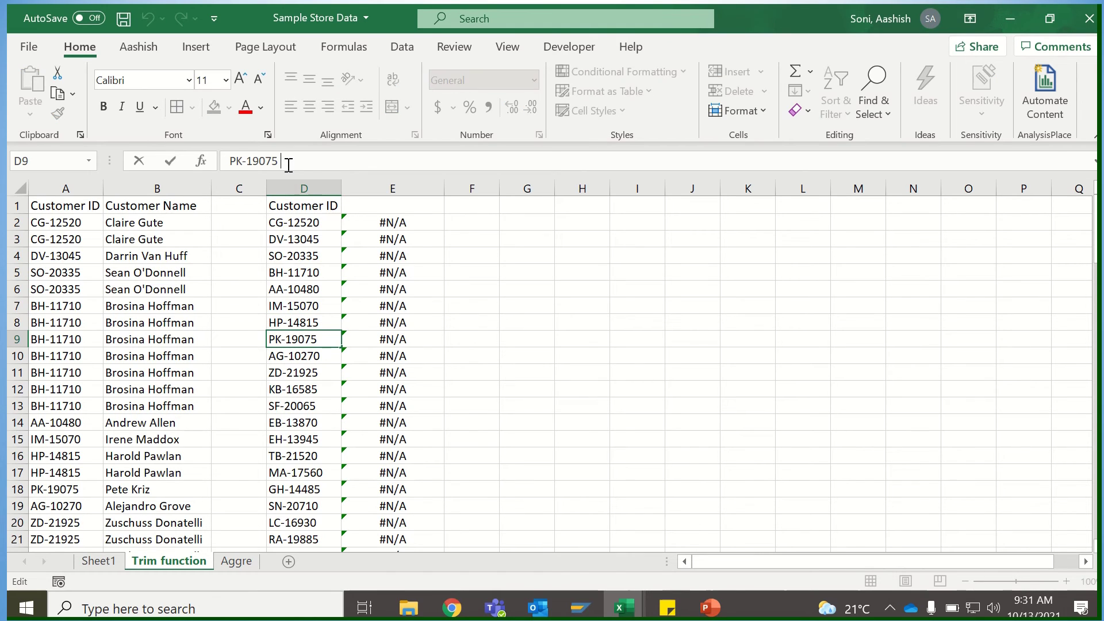
pyautogui.click(295, 357)
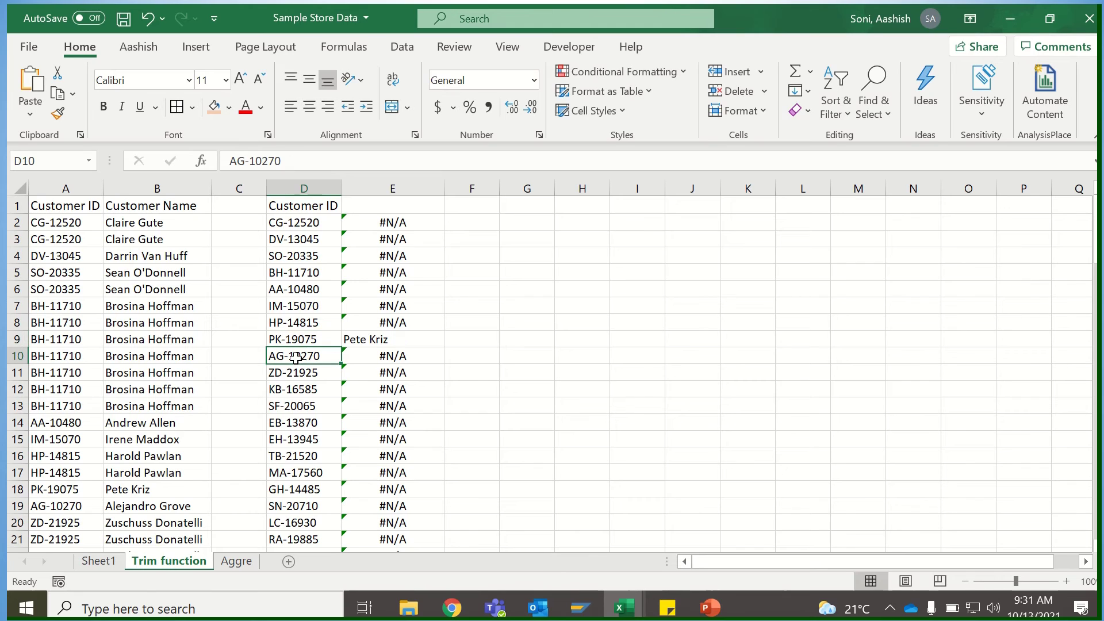
pyautogui.click(296, 160)
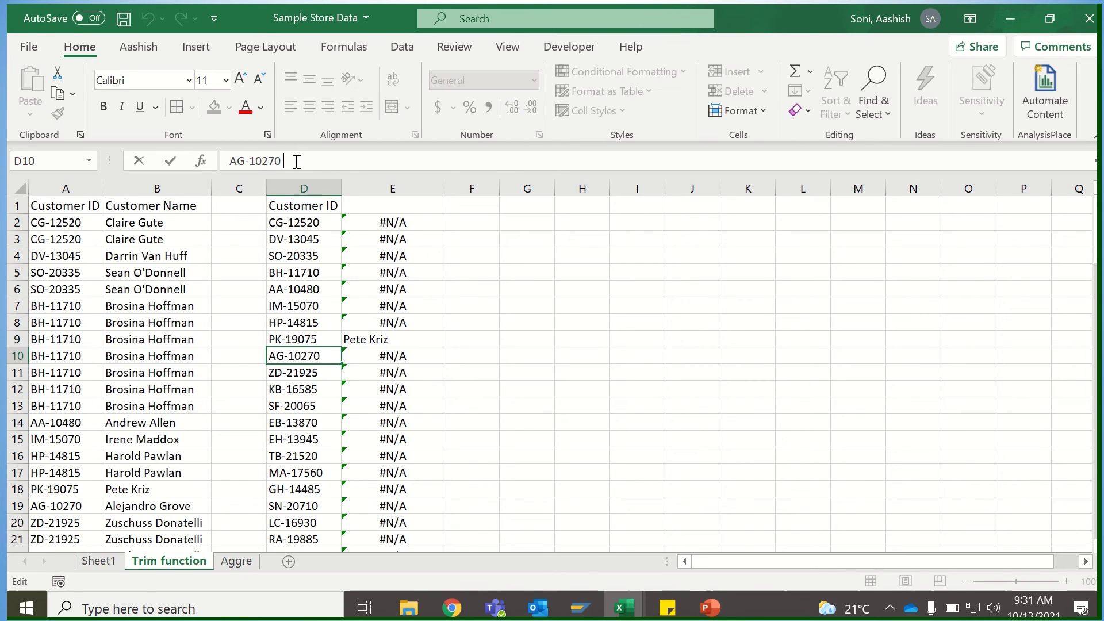
pyautogui.click(309, 371)
pyautogui.click(312, 355)
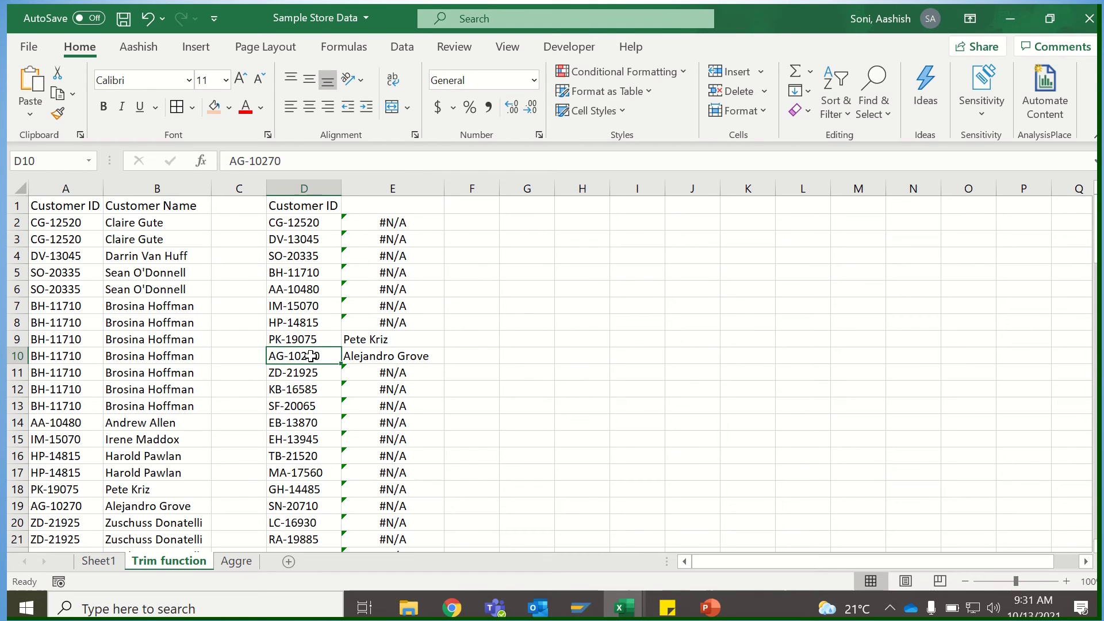
# Step: Inspect the source Customer ID text in A4 for trailing spaces
pyautogui.click(67, 256)
pyautogui.click(318, 158)
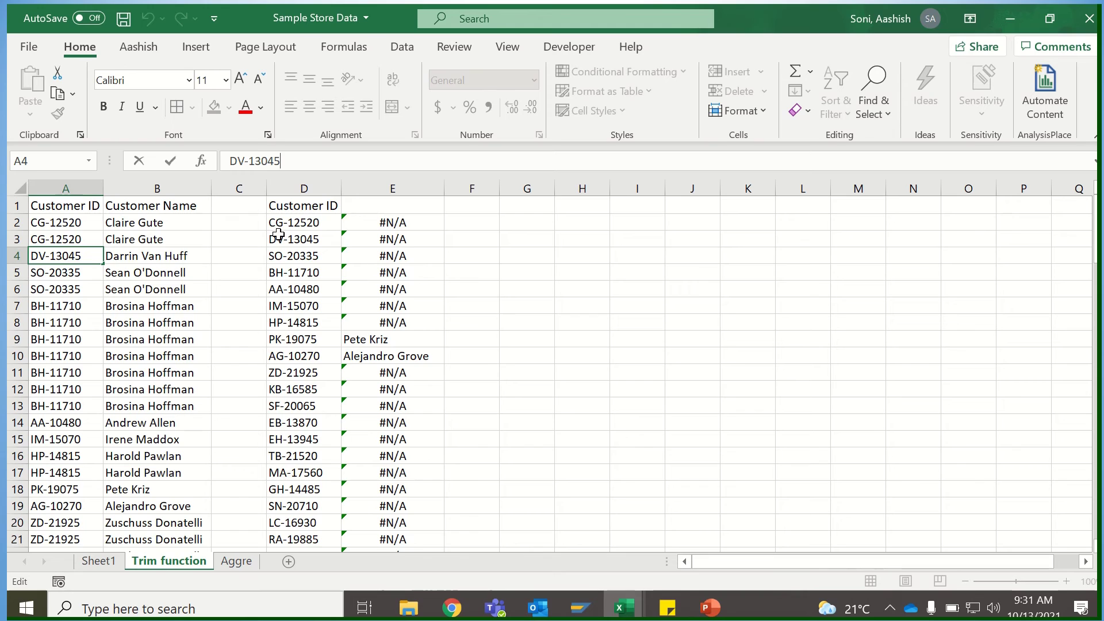
pyautogui.click(276, 373)
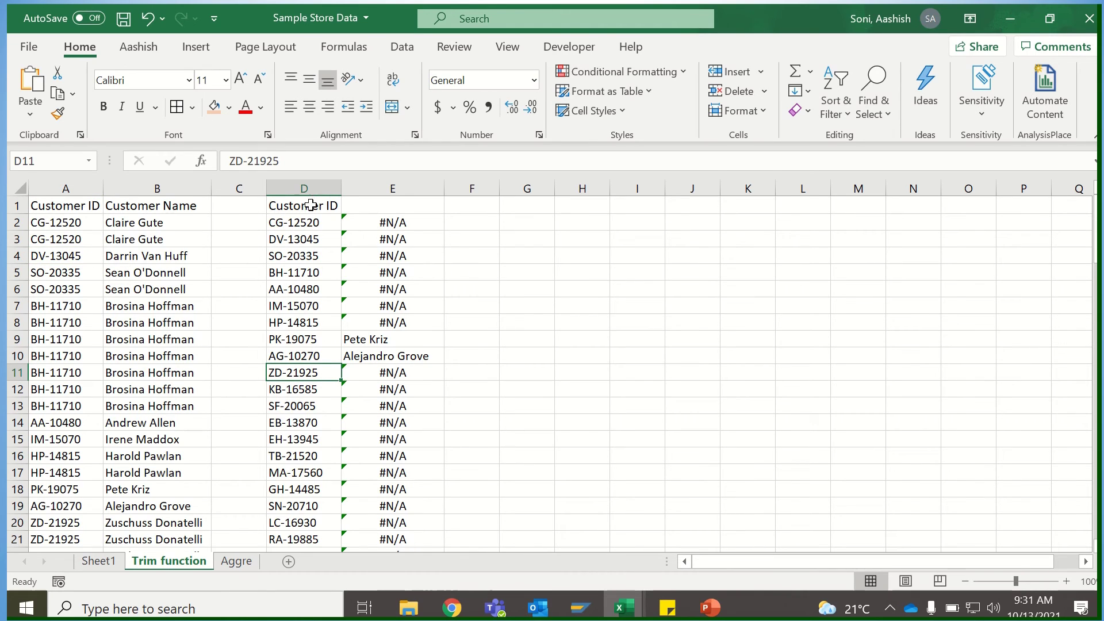
# Step: Undo the manual edits to the Customer IDs in A4, D10 and D9
pyautogui.hotkey('ctrl', 'z')
pyautogui.hotkey('ctrl', 'z')
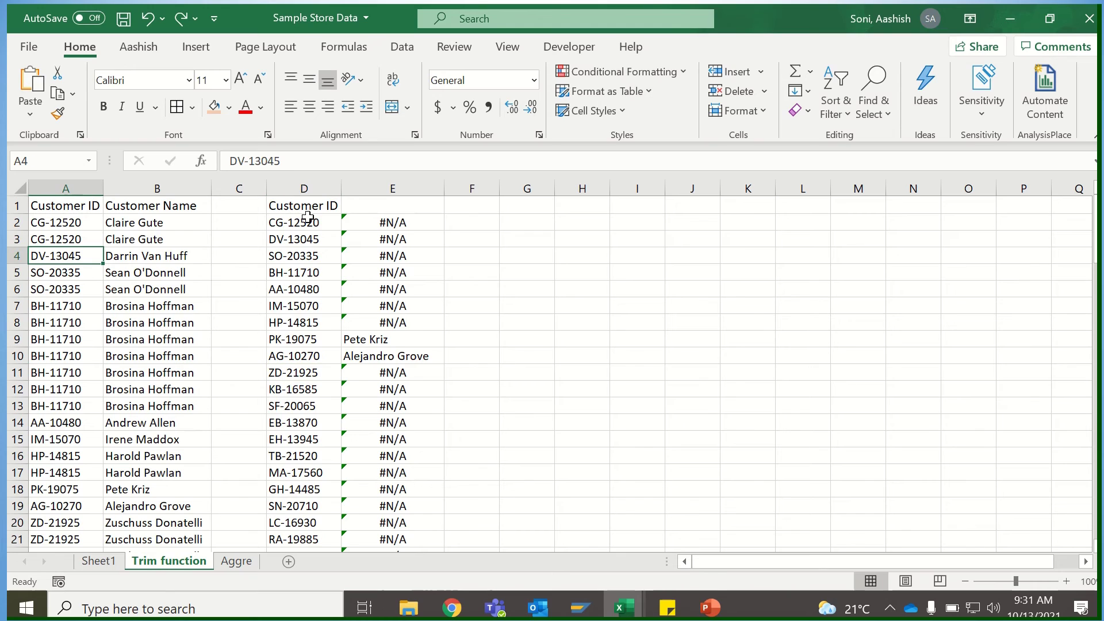
pyautogui.hotkey('ctrl', 'z')
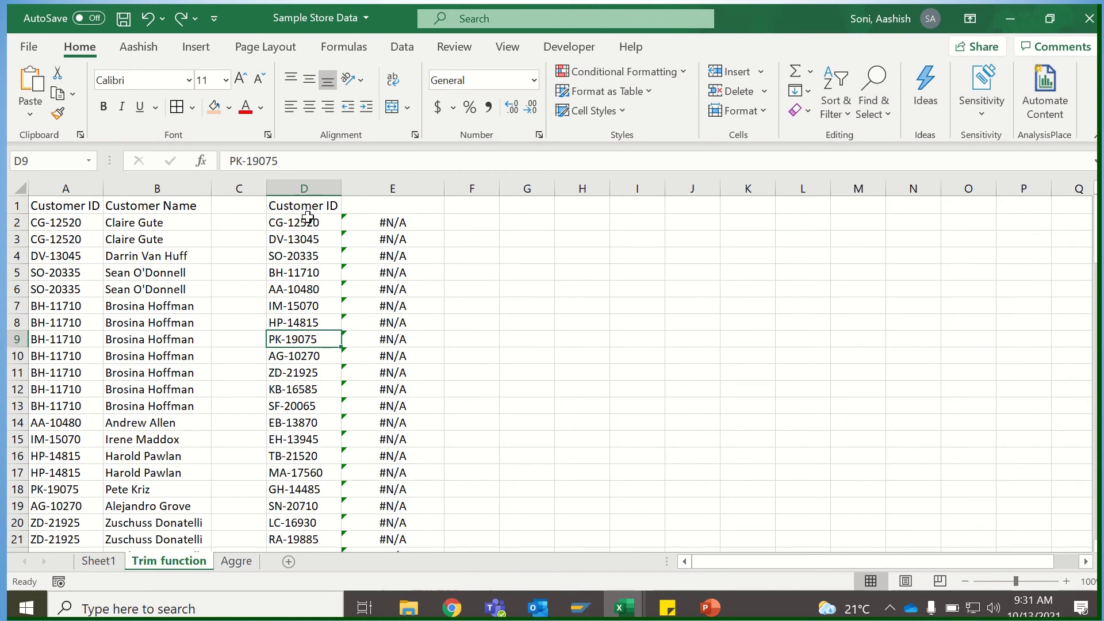
# Step: Wrap the lookup value in E2 with TRIM, making the formula =VLOOKUP(TRIM(D2),$A$1:$B$104,2,FALSE)
pyautogui.click(308, 218)
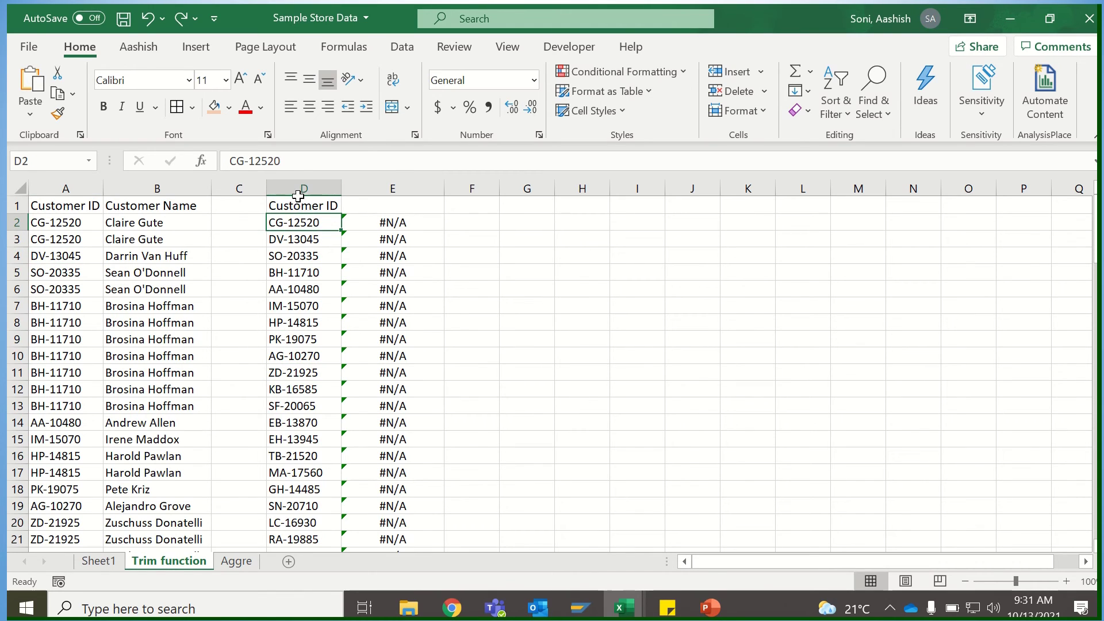
pyautogui.click(388, 224)
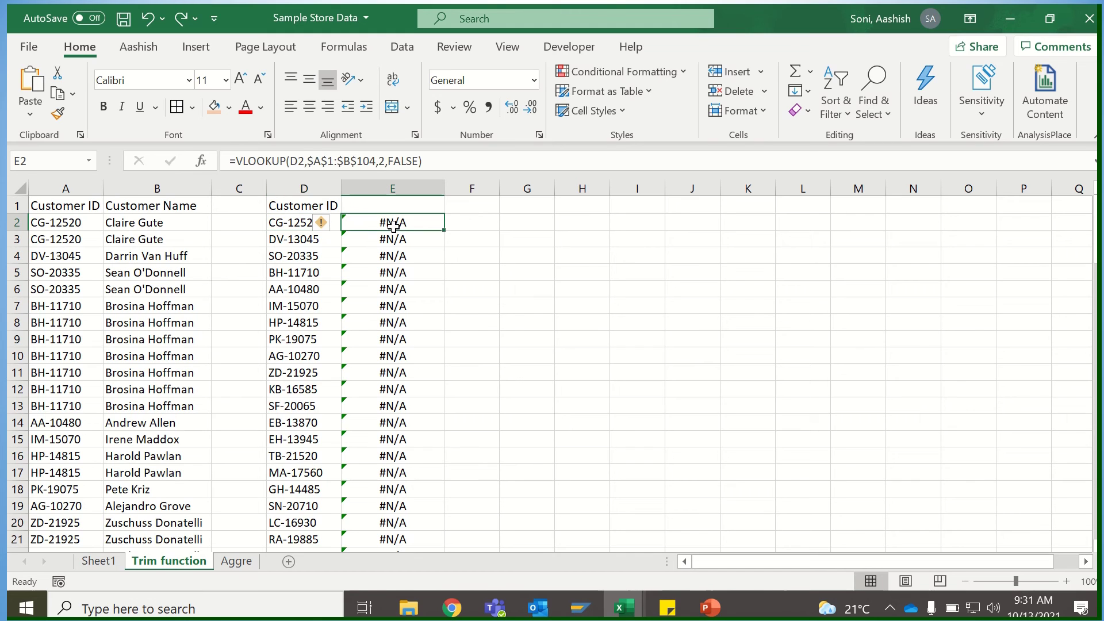
pyautogui.click(293, 161)
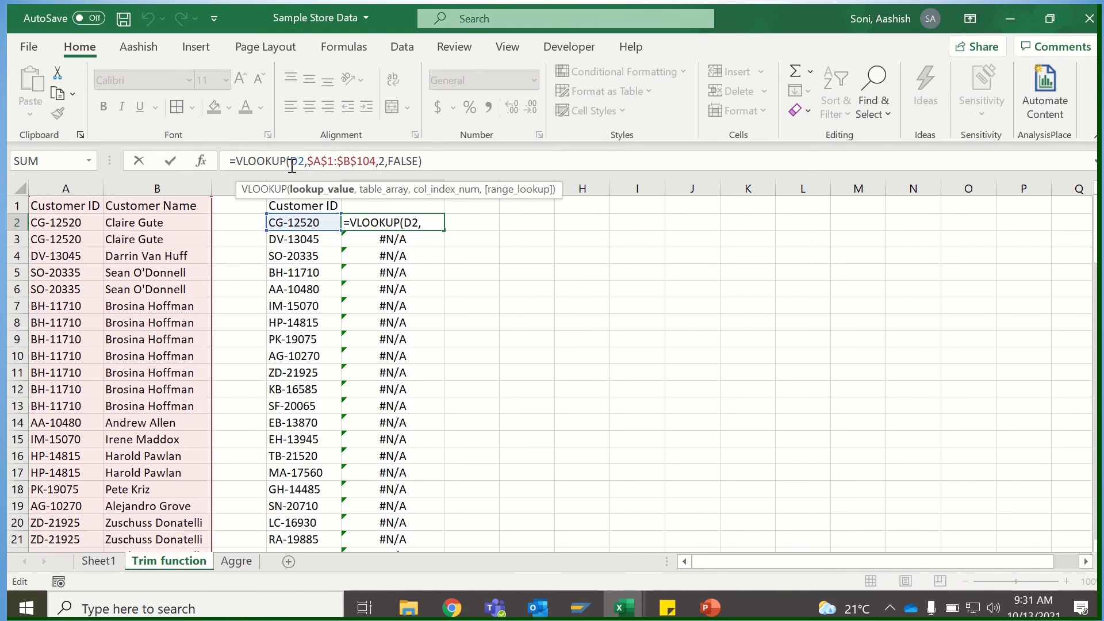
pyautogui.write('TRIM')
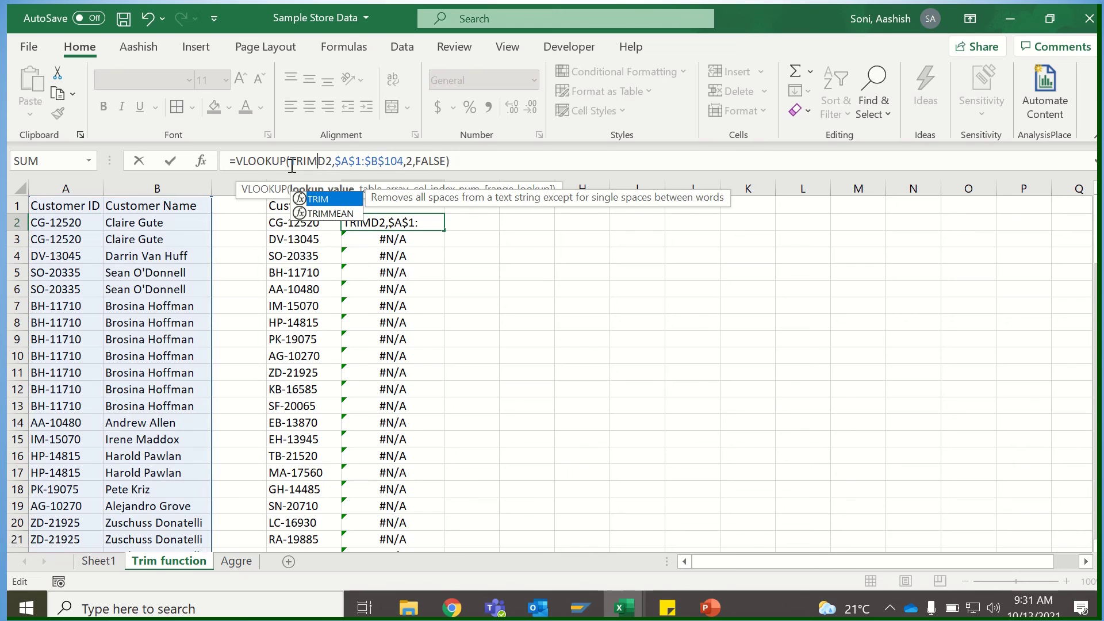
pyautogui.write('(')
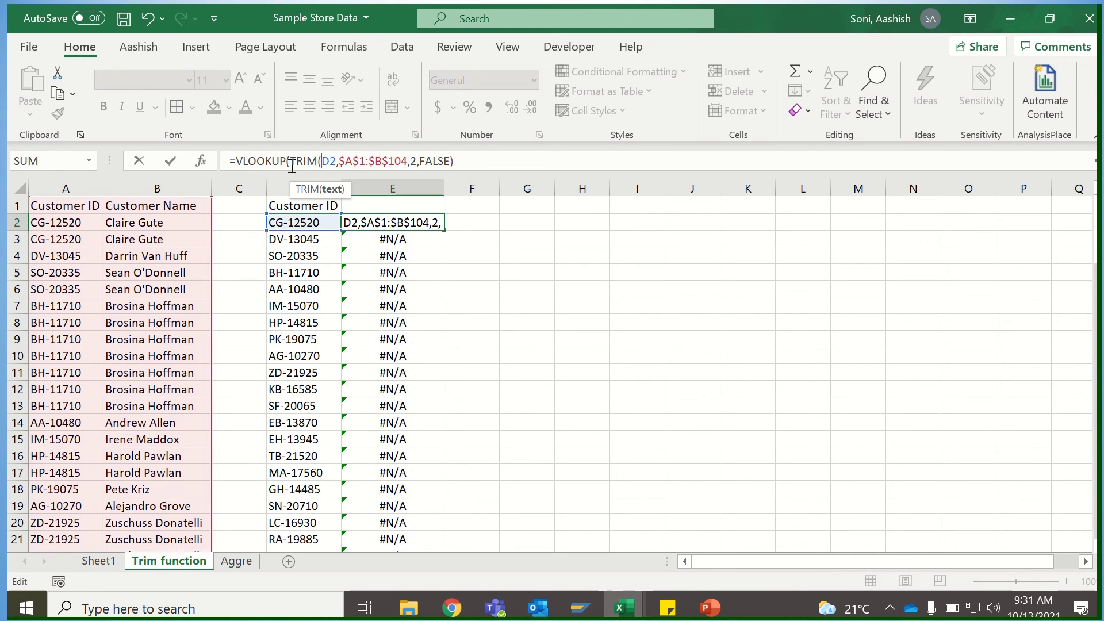
pyautogui.click(335, 161)
pyautogui.write(')')
pyautogui.press('Return')
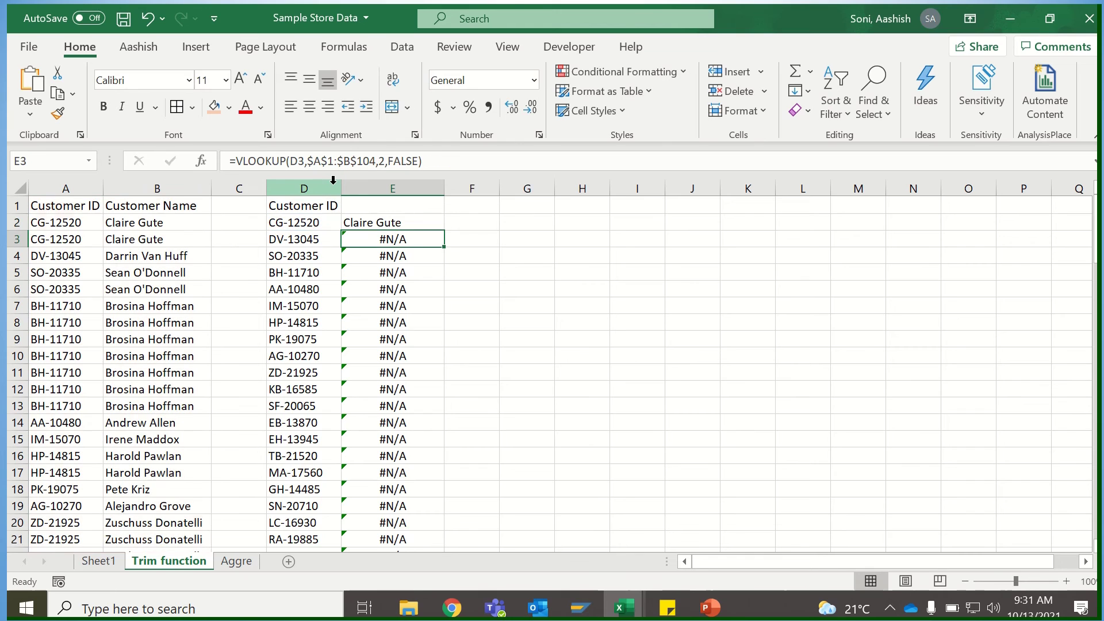
# Step: Fill the TRIM-based VLOOKUP from E2 down column E for the whole ID list and check the copy in E5
pyautogui.click(420, 227)
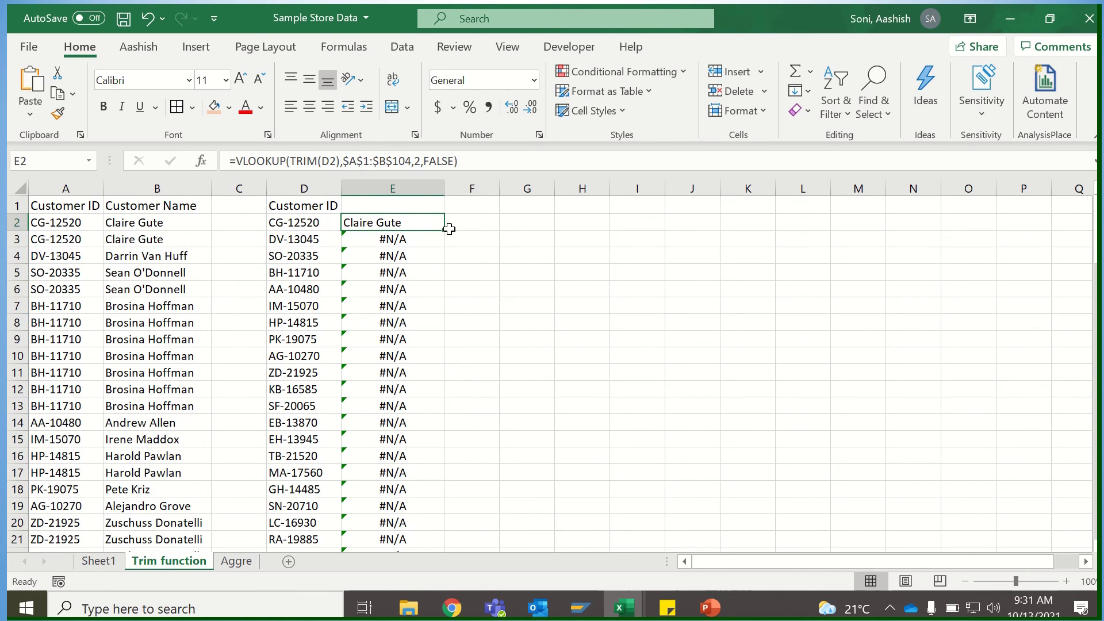
pyautogui.doubleClick(444, 231)
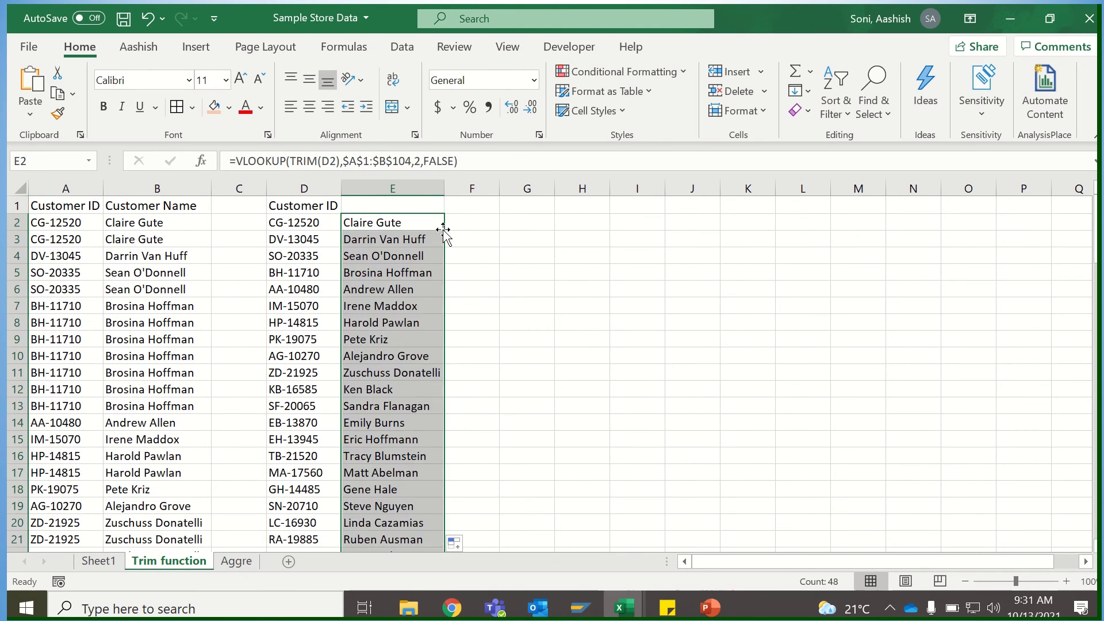
pyautogui.click(416, 270)
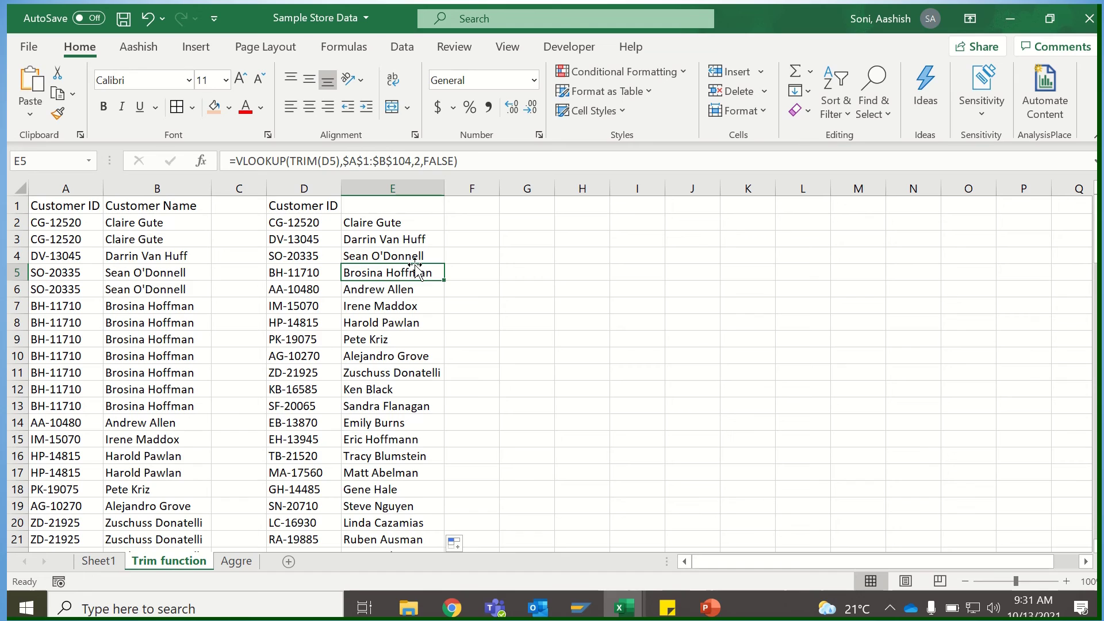
# Step: Compare the source Customer ID in A2 with the lookup IDs in D2 and D3
pyautogui.click(76, 223)
pyautogui.click(309, 226)
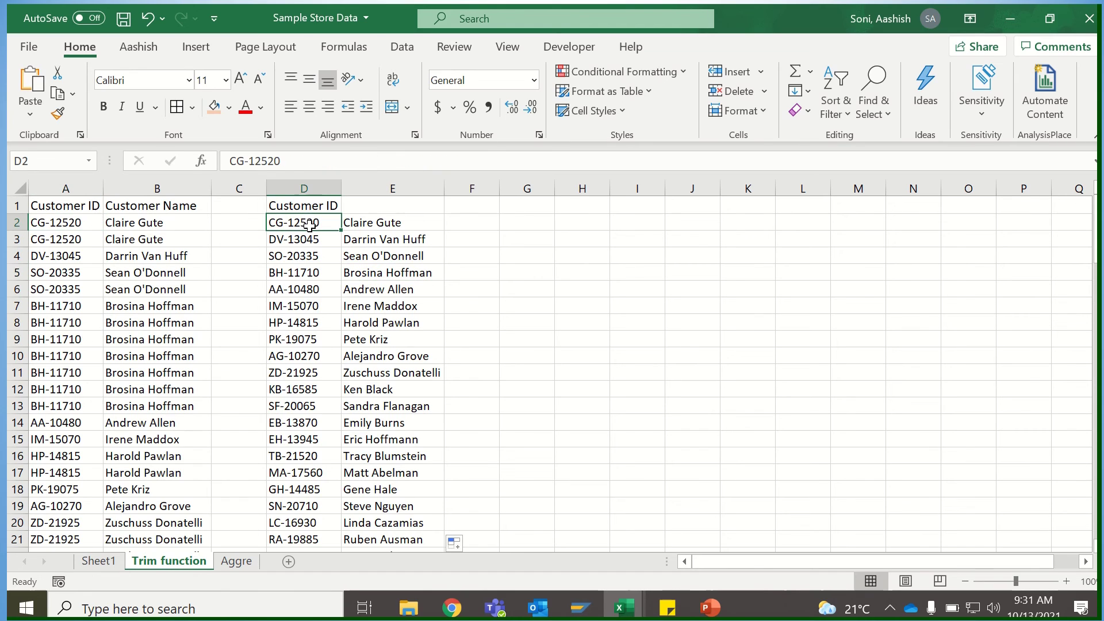
pyautogui.click(78, 219)
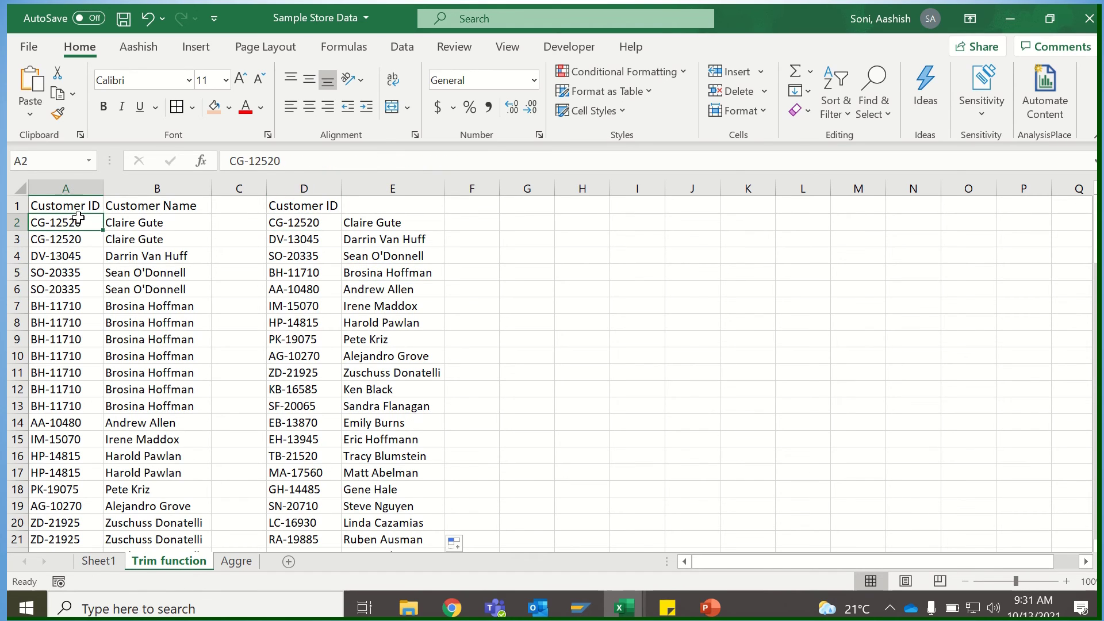
pyautogui.click(314, 233)
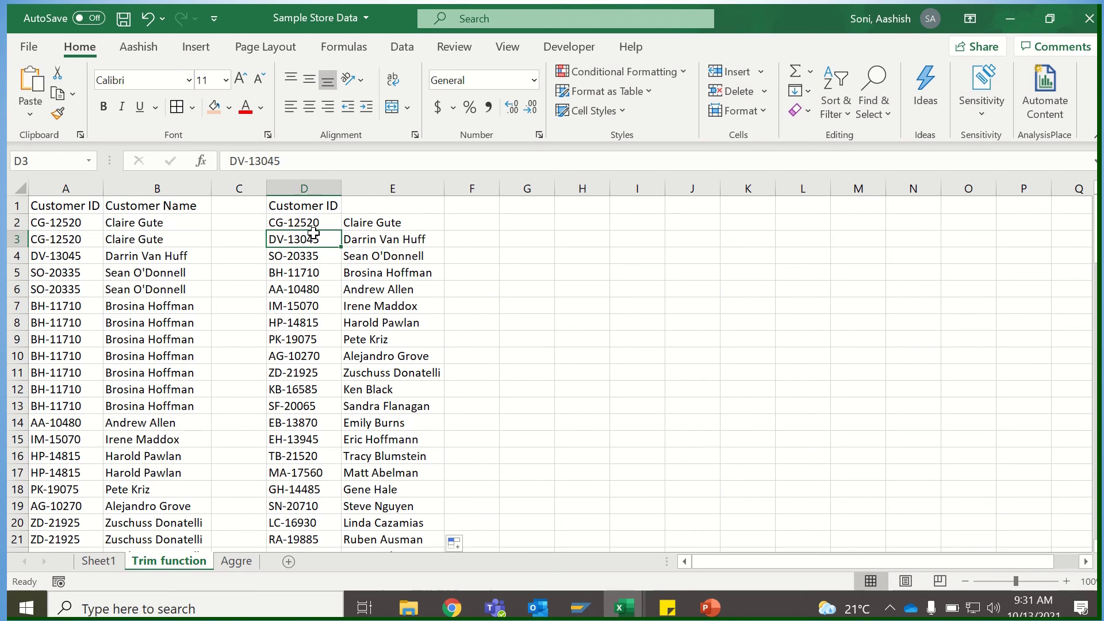
pyautogui.click(313, 225)
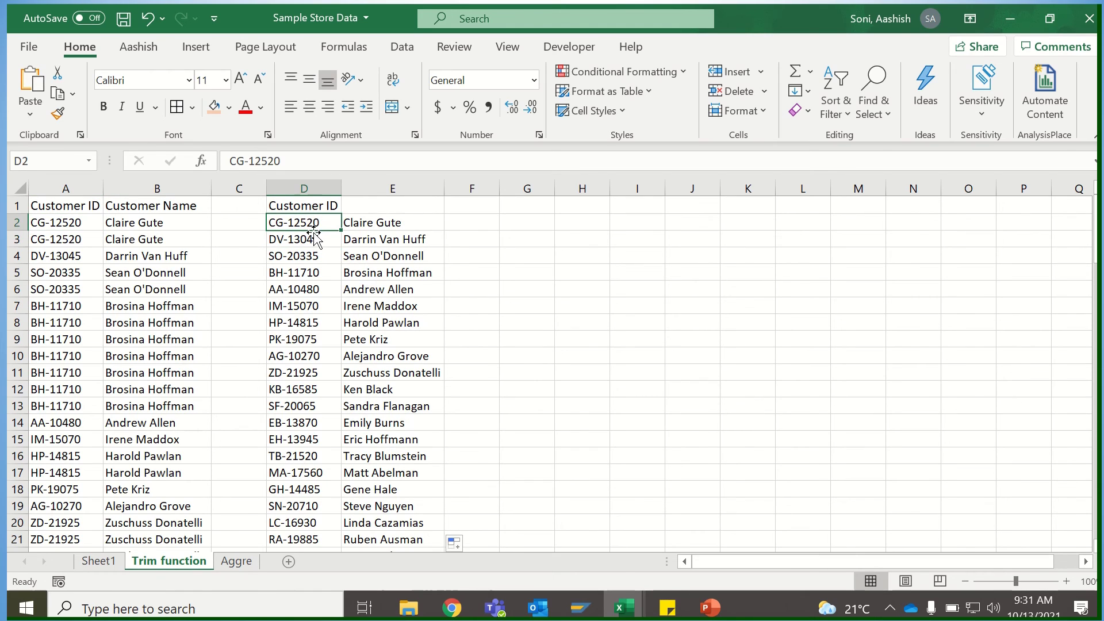
# Step: Enter four sample first names in G3:G6, with leading spaces before the name in G4
pyautogui.click(530, 241)
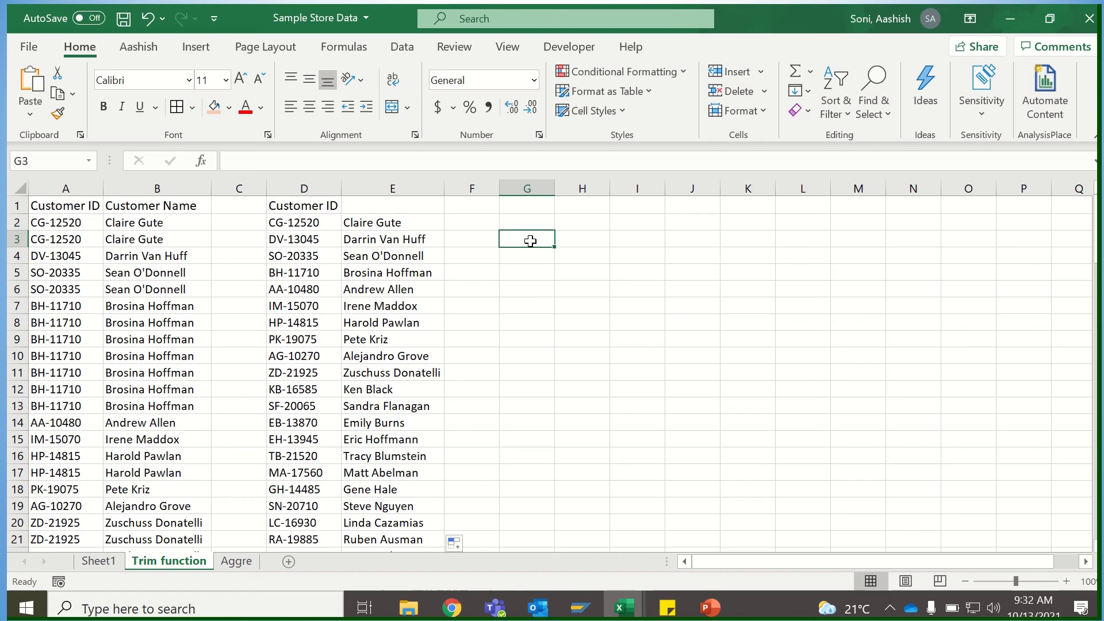
pyautogui.write('Aas')
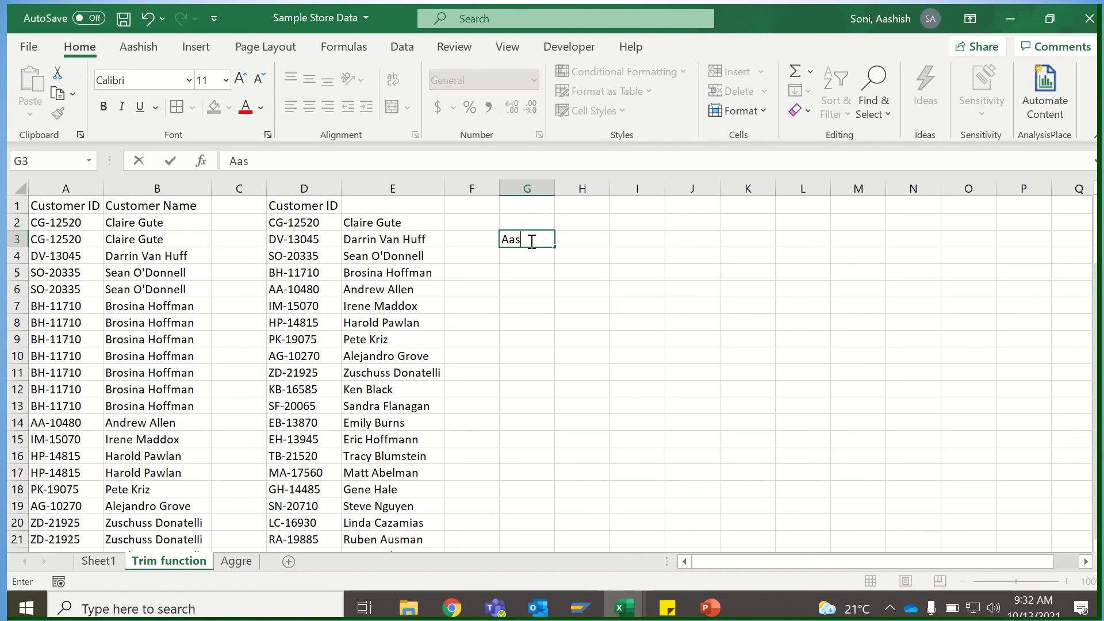
pyautogui.write('hish')
pyautogui.press('Return')
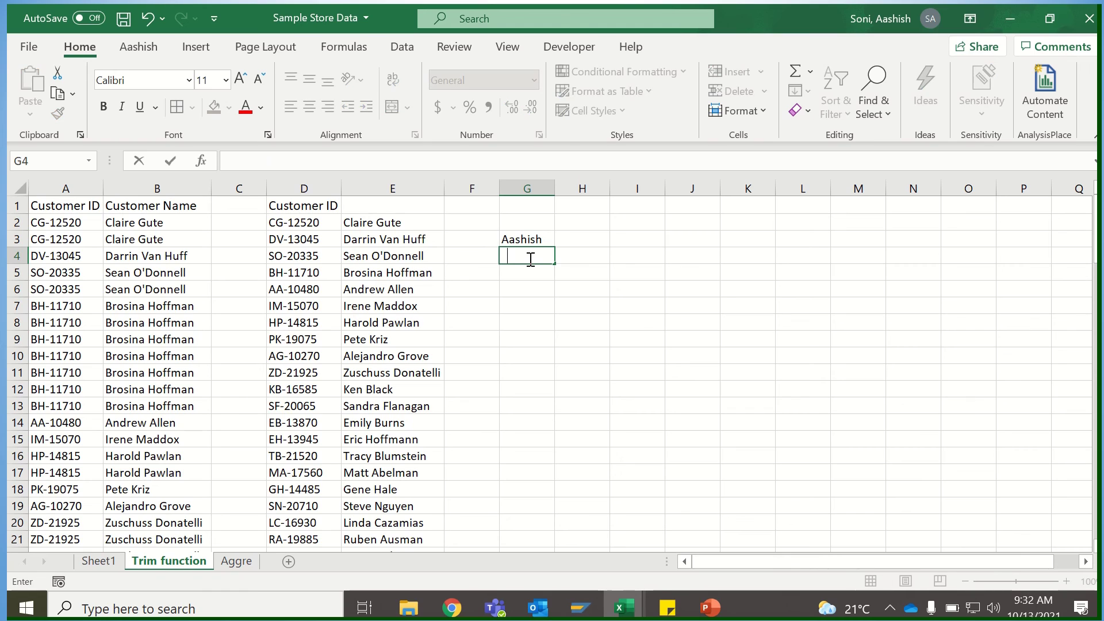
pyautogui.write('Ankit')
pyautogui.click(528, 265)
pyautogui.click(527, 279)
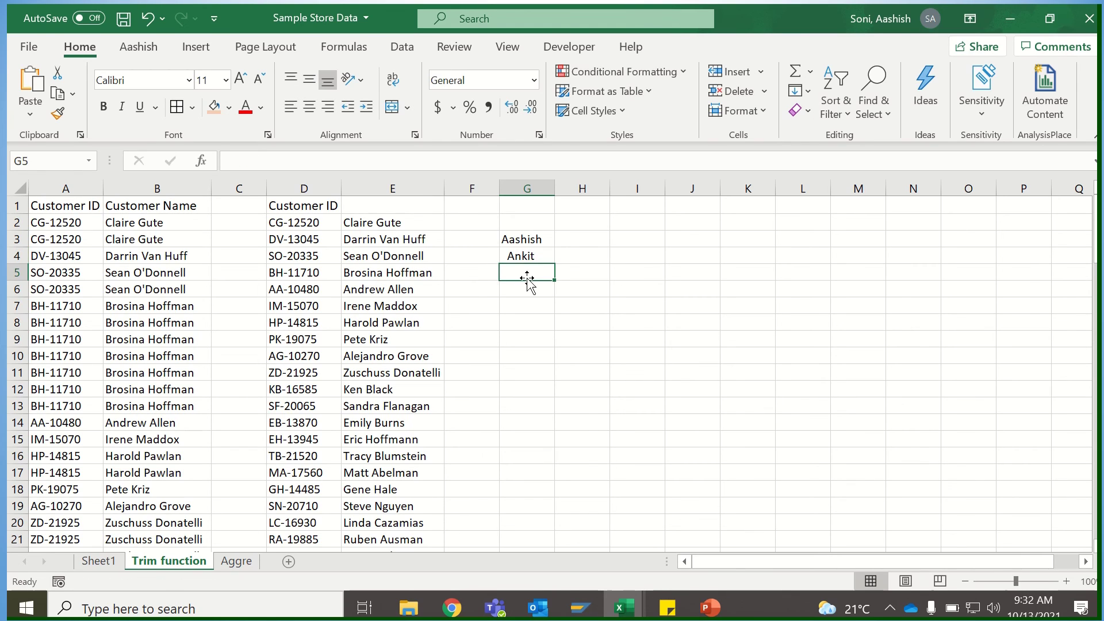
pyautogui.write('Ajay')
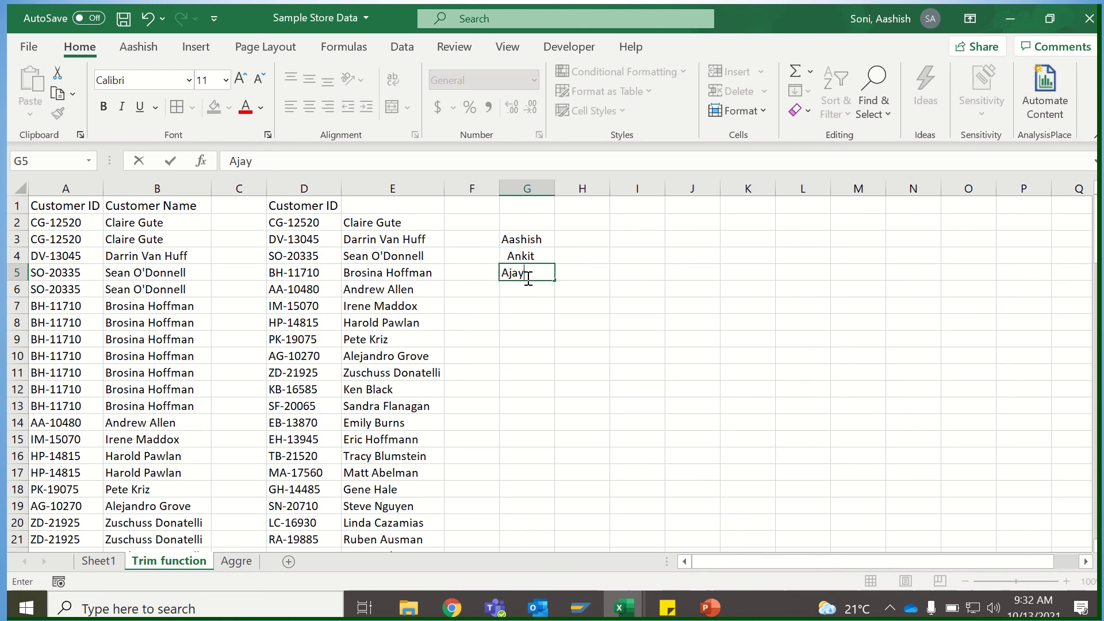
pyautogui.press('Return')
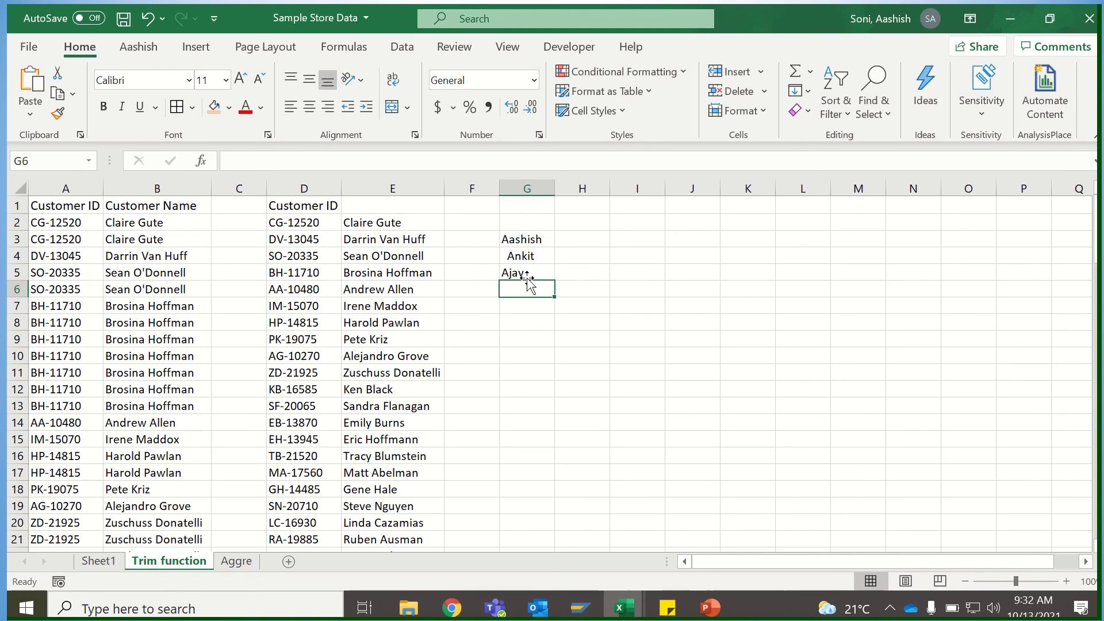
pyautogui.write('Pava')
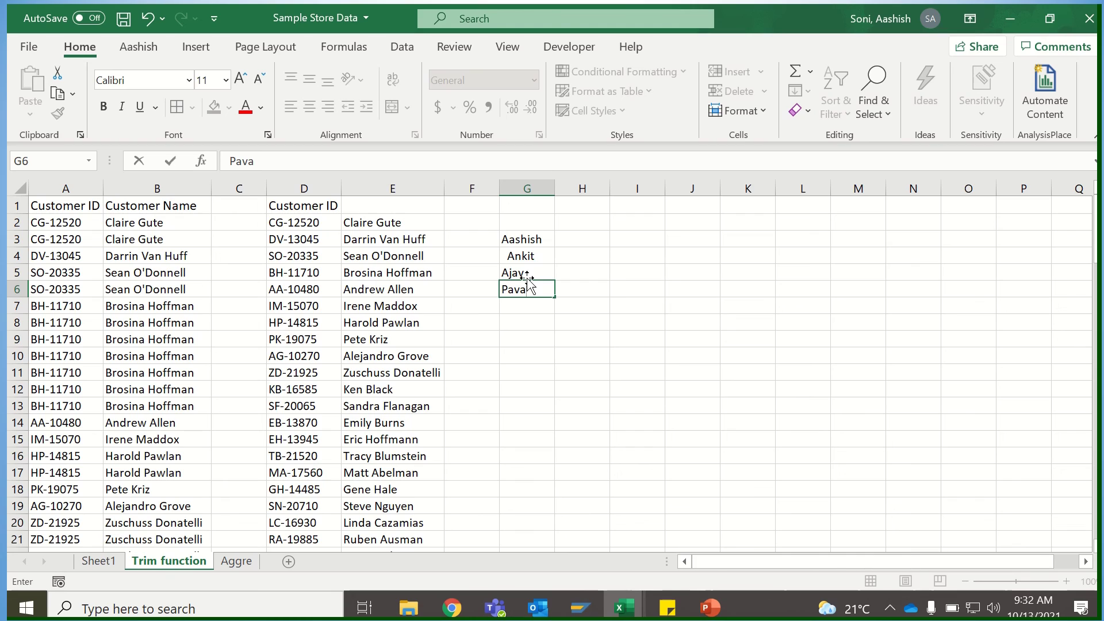
pyautogui.write('n')
pyautogui.click(535, 329)
# Step: Review the spacing of the sample names in G3:G6 and select H3 beside the first one
pyautogui.moveTo(540, 239); pyautogui.dragTo(538, 285)
pyautogui.doubleClick(545, 240)
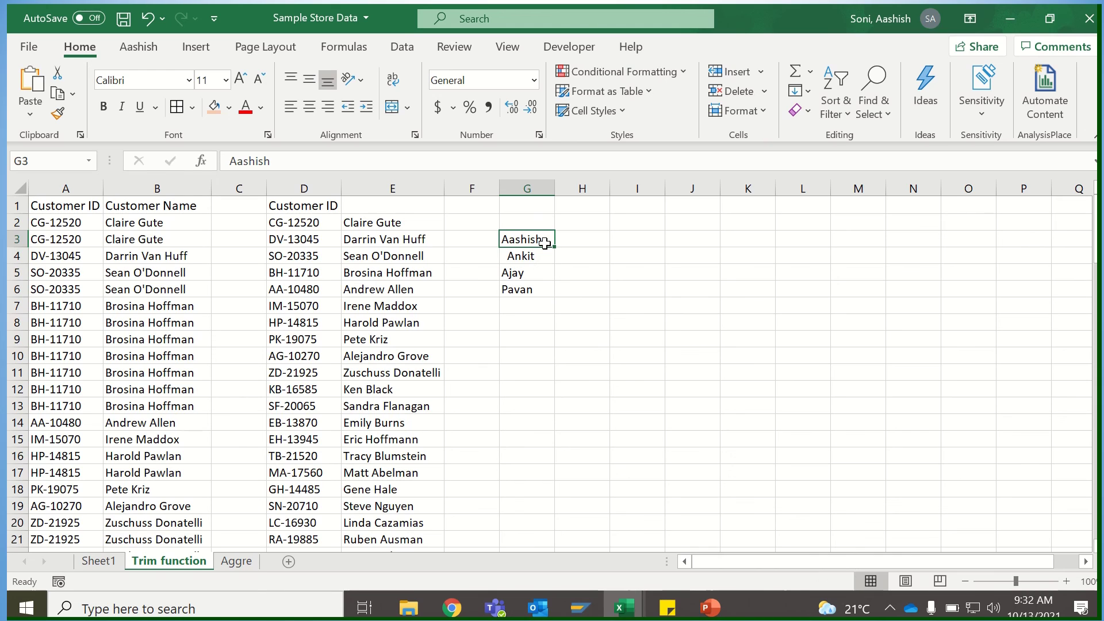
pyautogui.doubleClick(543, 257)
pyautogui.click(572, 240)
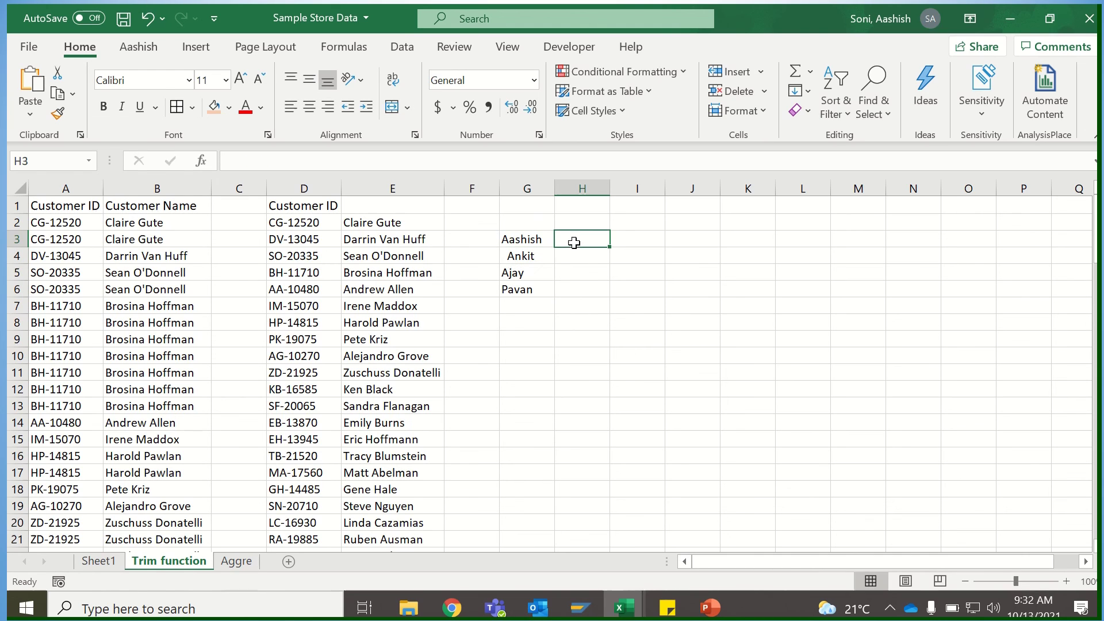
# Step: Enter =TRIM(G3) in H3 to strip the extra spaces from the first sample name
pyautogui.write('=T')
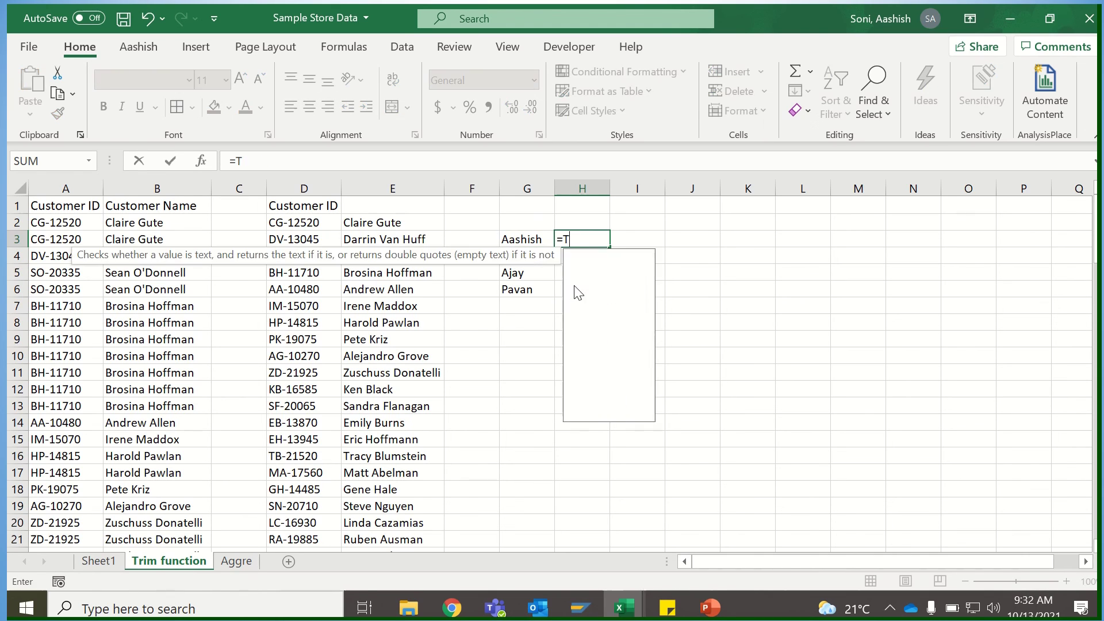
pyautogui.write('RIM(')
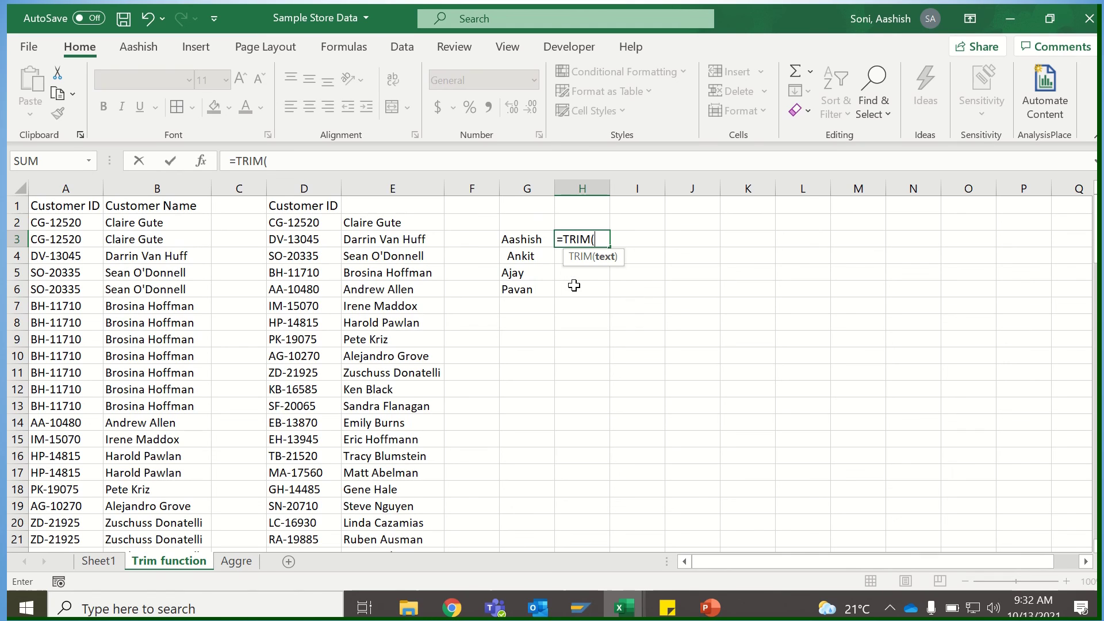
pyautogui.click(544, 247)
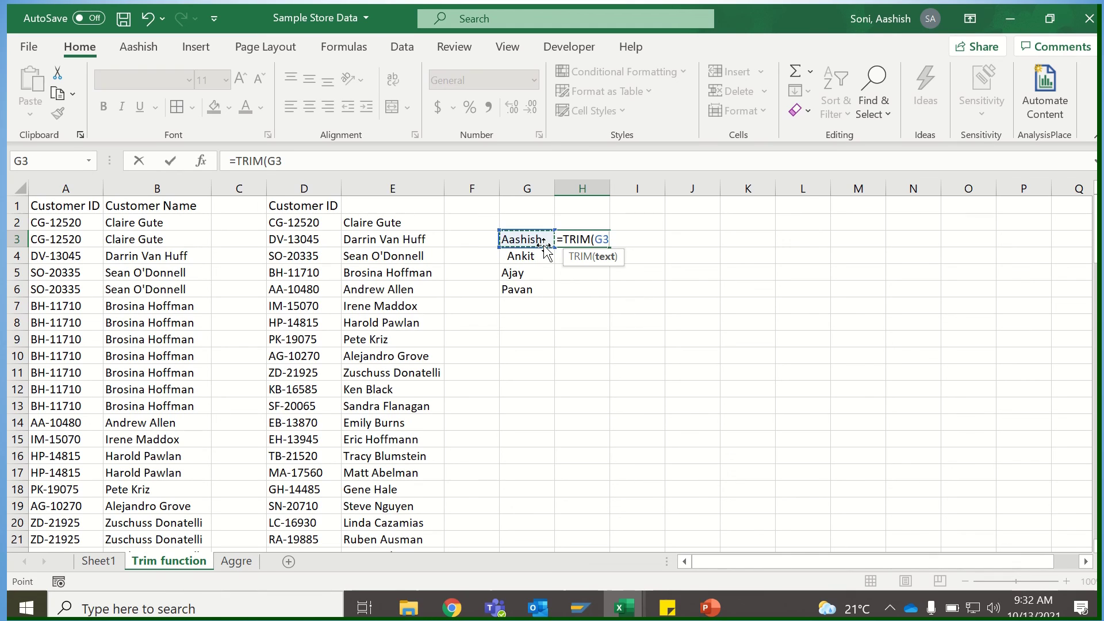
pyautogui.write(')')
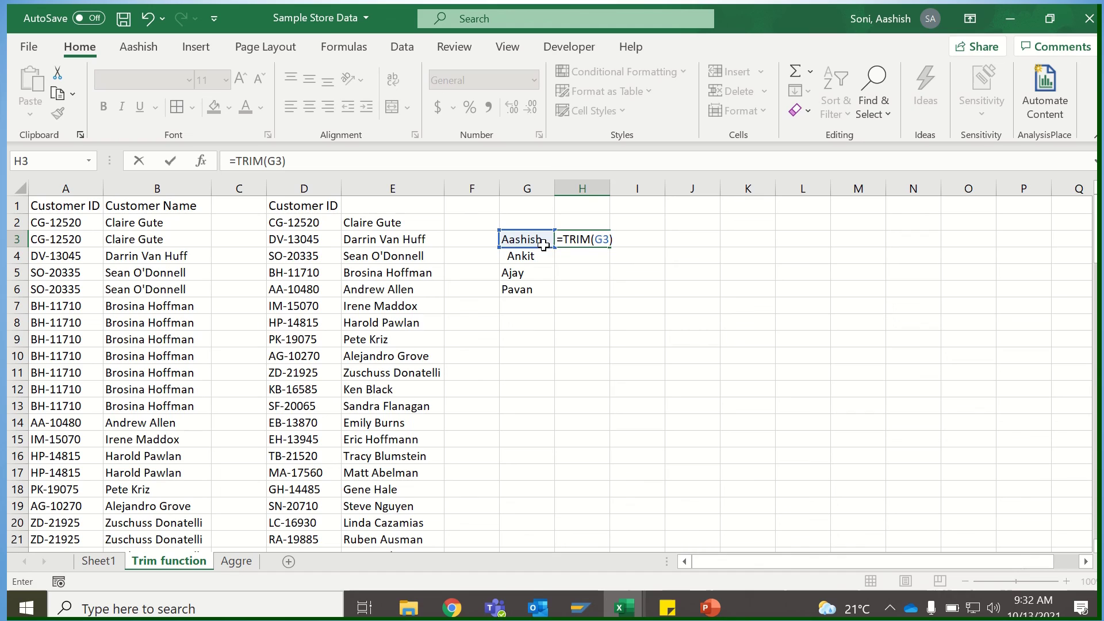
pyautogui.press('Return')
# Step: Fill the TRIM formula from H3 down to H6 and check the trimmed names against the originals
pyautogui.click(598, 239)
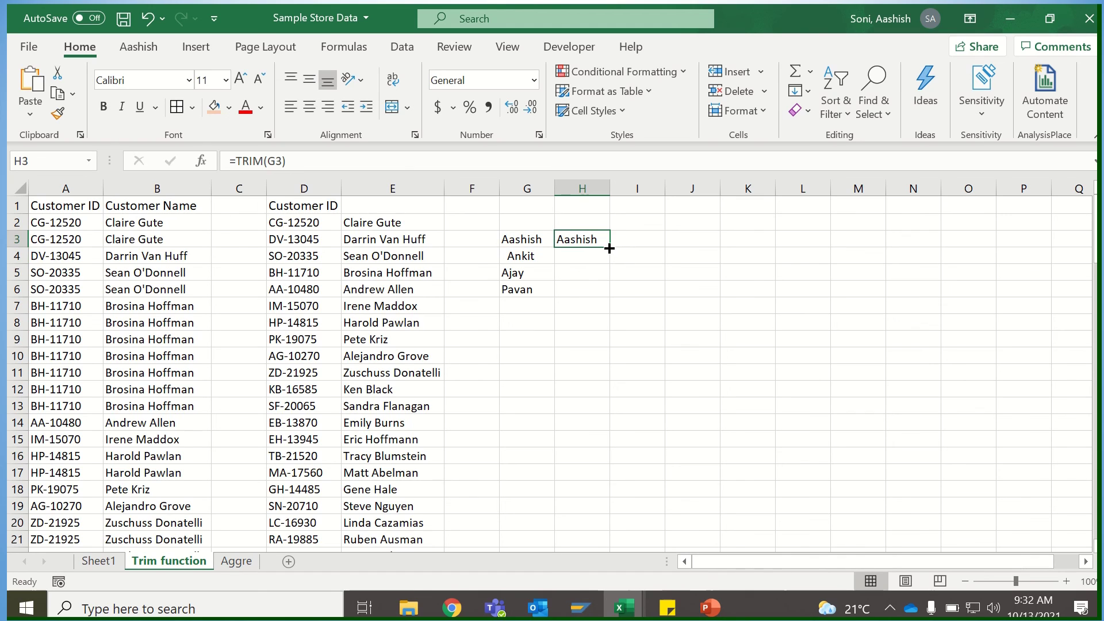
pyautogui.doubleClick(609, 246)
pyautogui.click(597, 255)
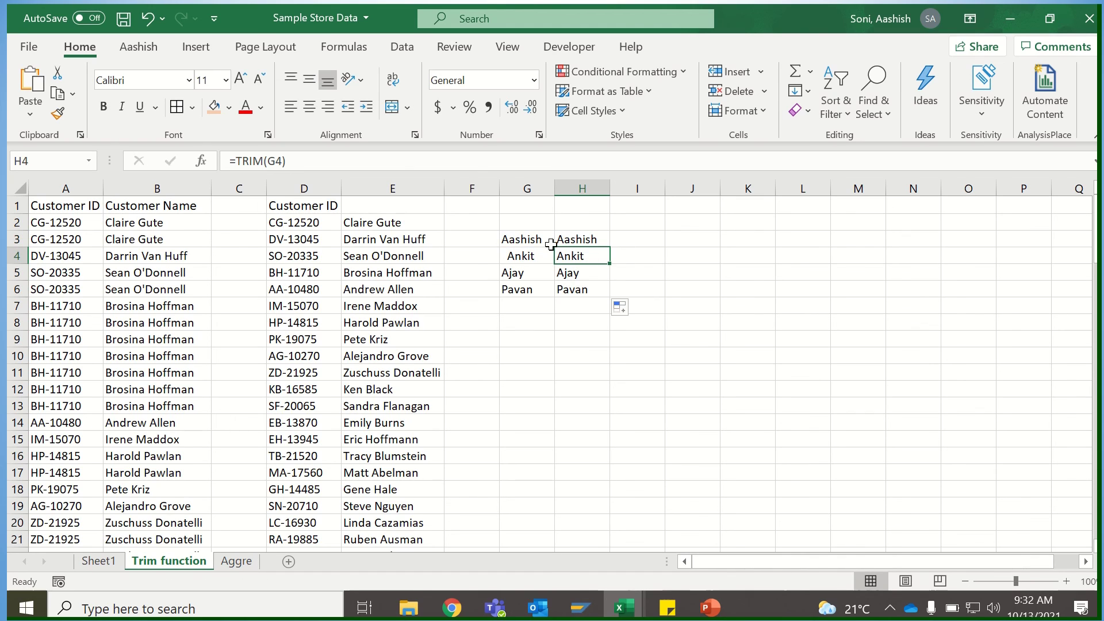
pyautogui.moveTo(575, 240); pyautogui.dragTo(575, 292)
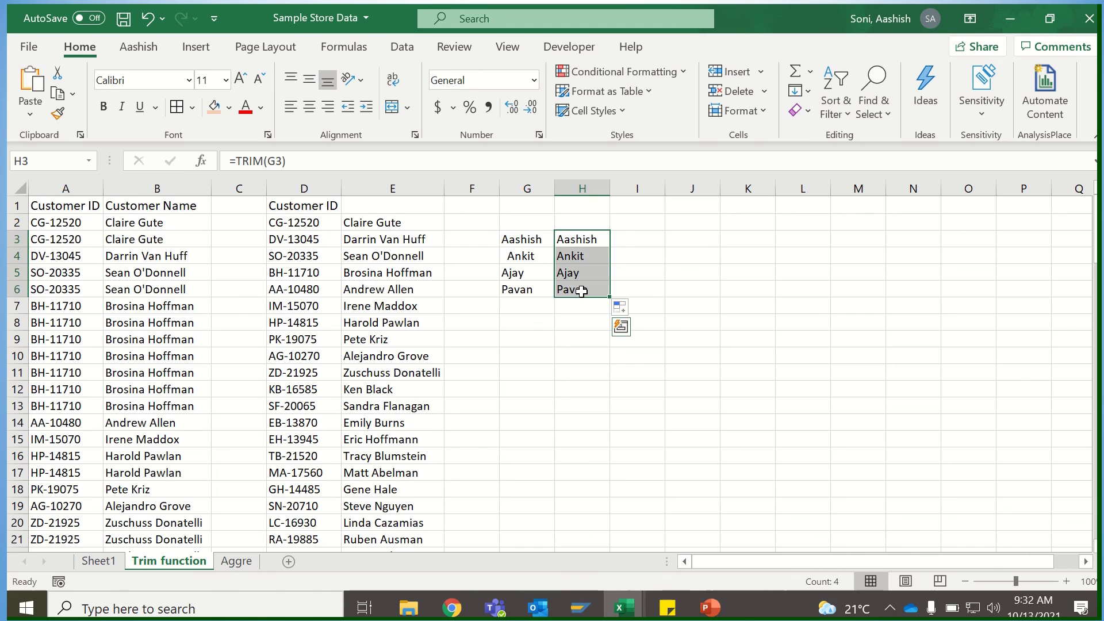
# Step: Review the TRIM-based VLOOKUP in E2 against the Customer ID list in column D, ending on D2
pyautogui.click(305, 223)
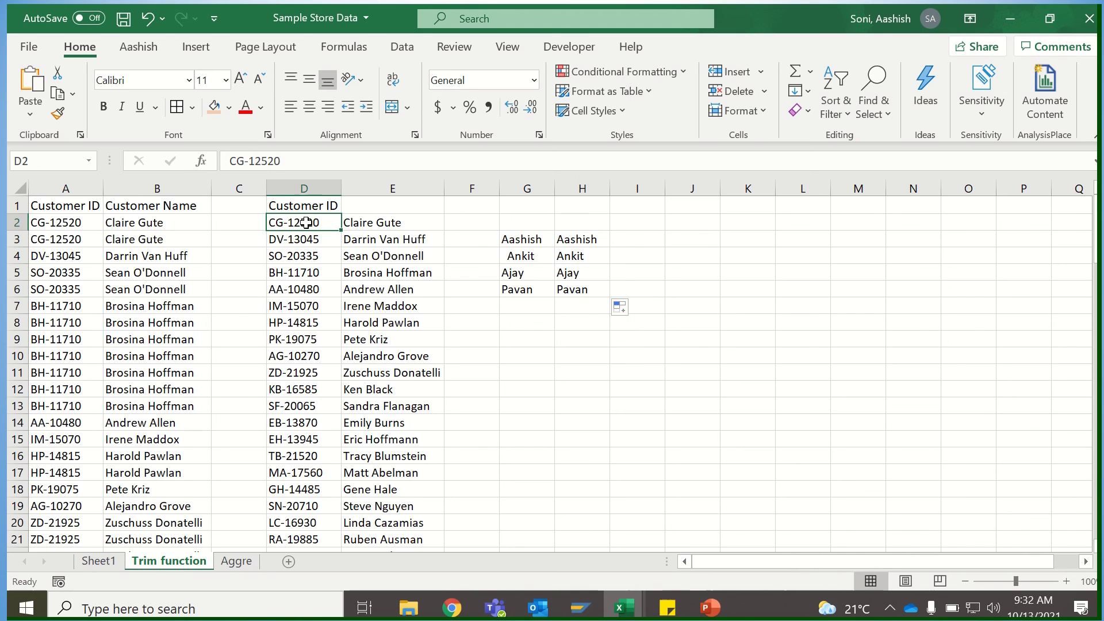
pyautogui.click(367, 221)
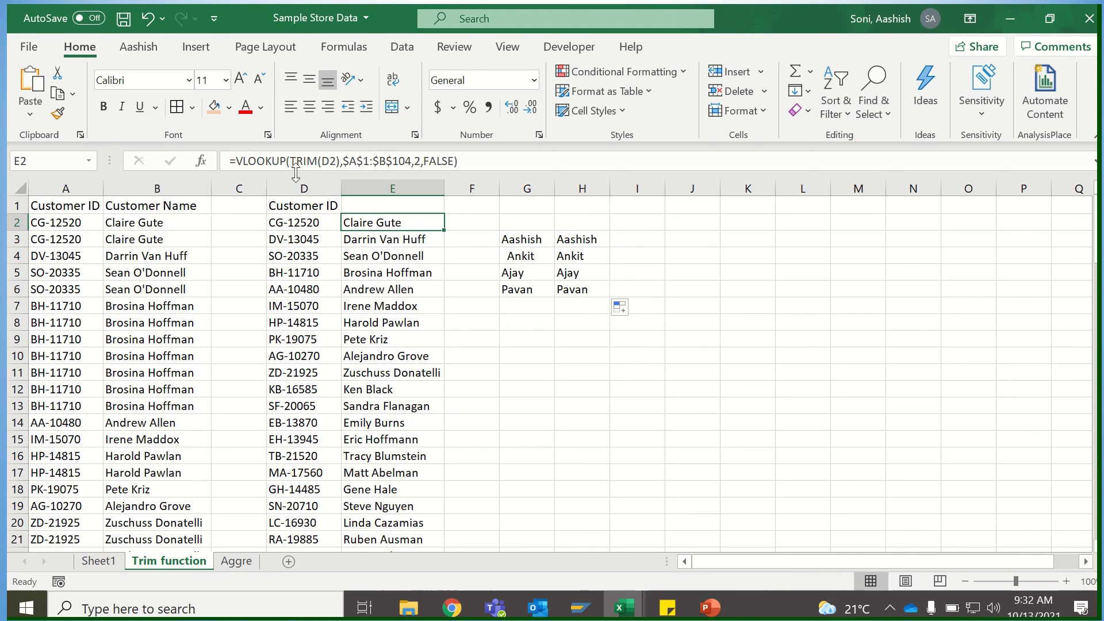
pyautogui.moveTo(305, 223); pyautogui.dragTo(330, 423)
pyautogui.click(329, 422)
pyautogui.hotkey('ctrl', 'Up')
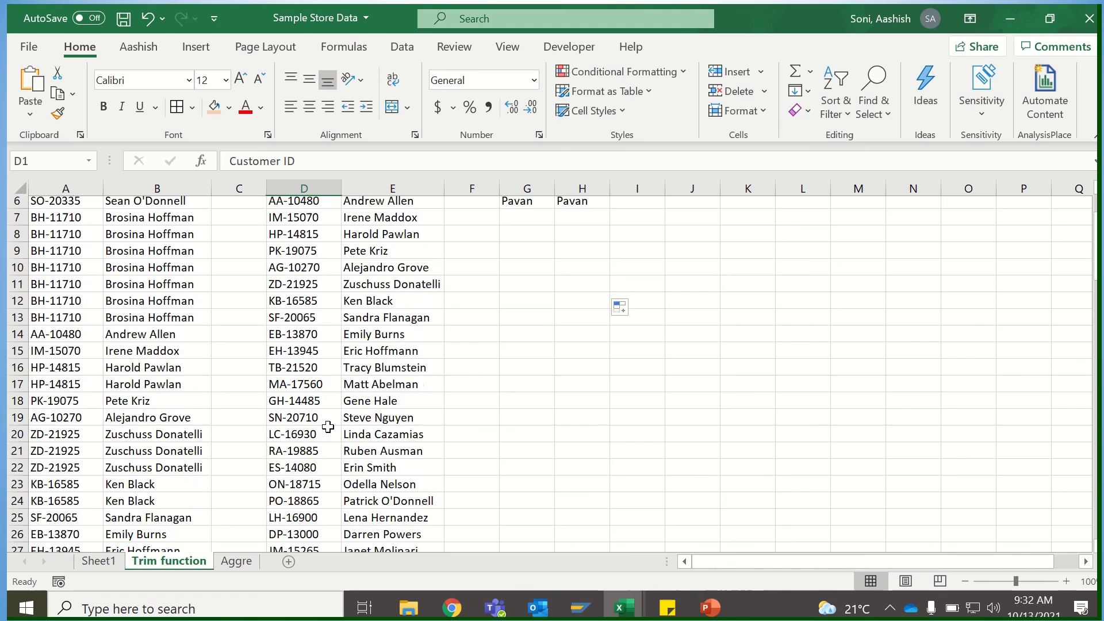
pyautogui.press('Down')
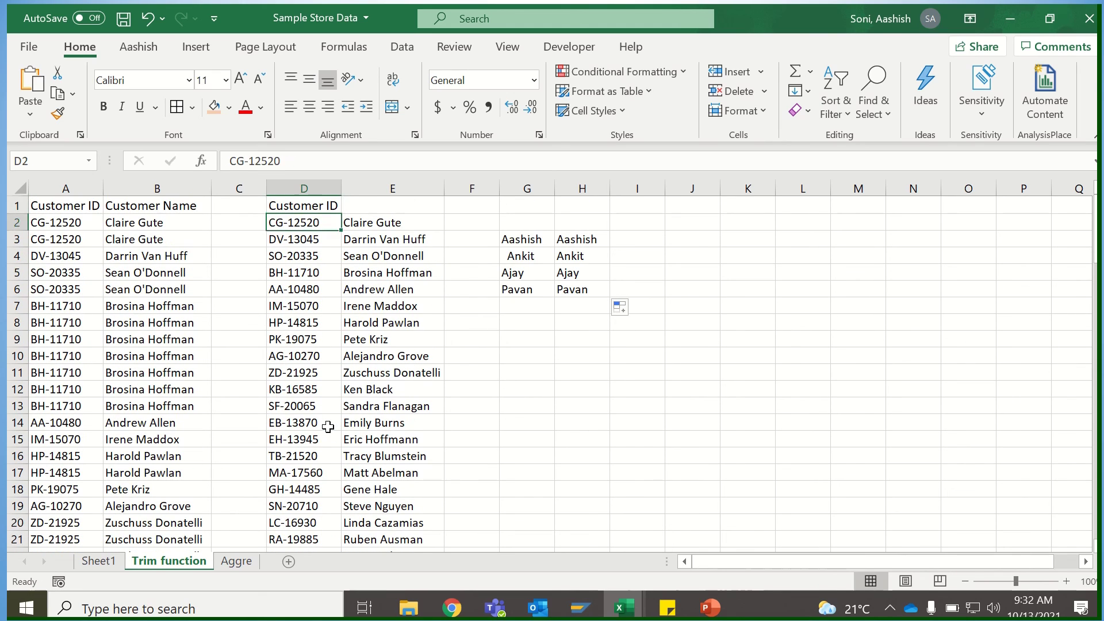